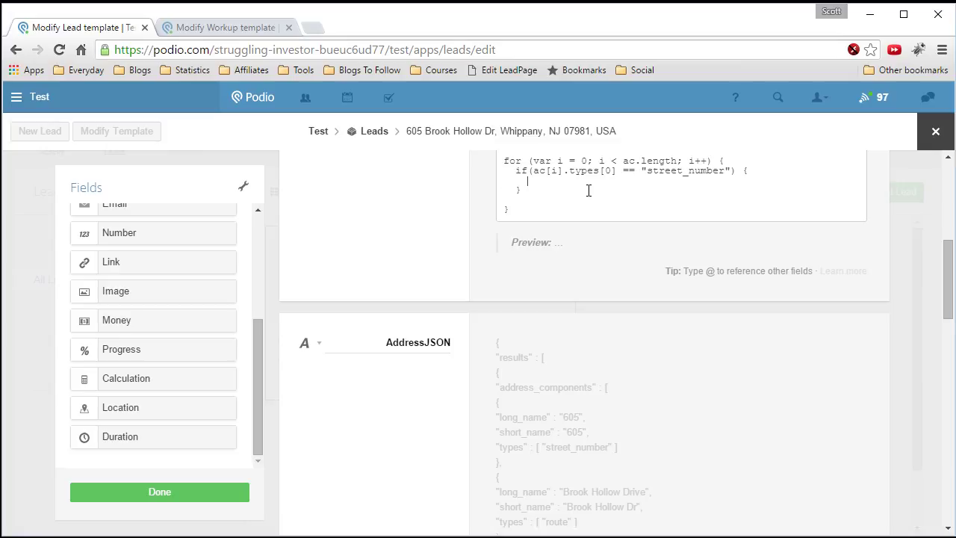
- Make the street_number branch return ac[i].short_name; and then break; out of the loop
type("ac")
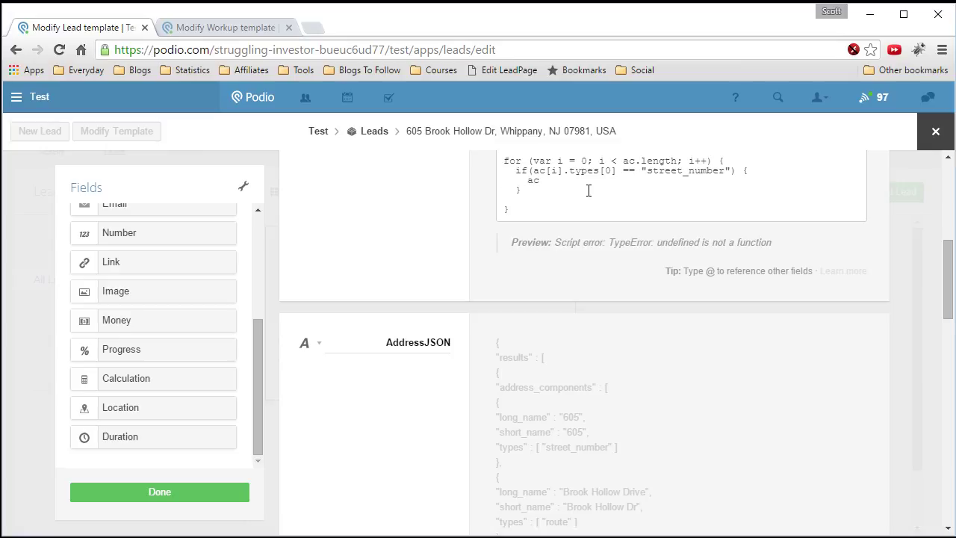
type("[i]")
key("BackSpace")
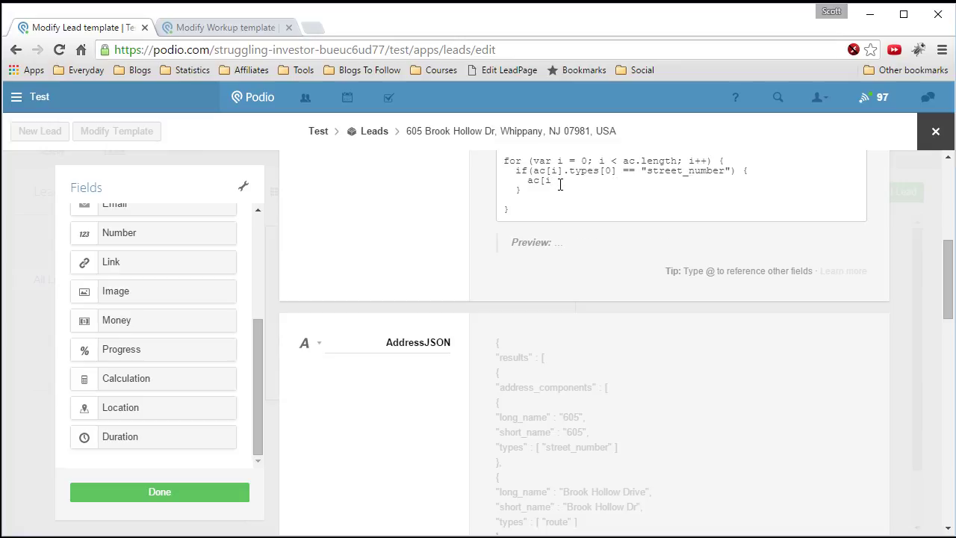
type(".short_name")
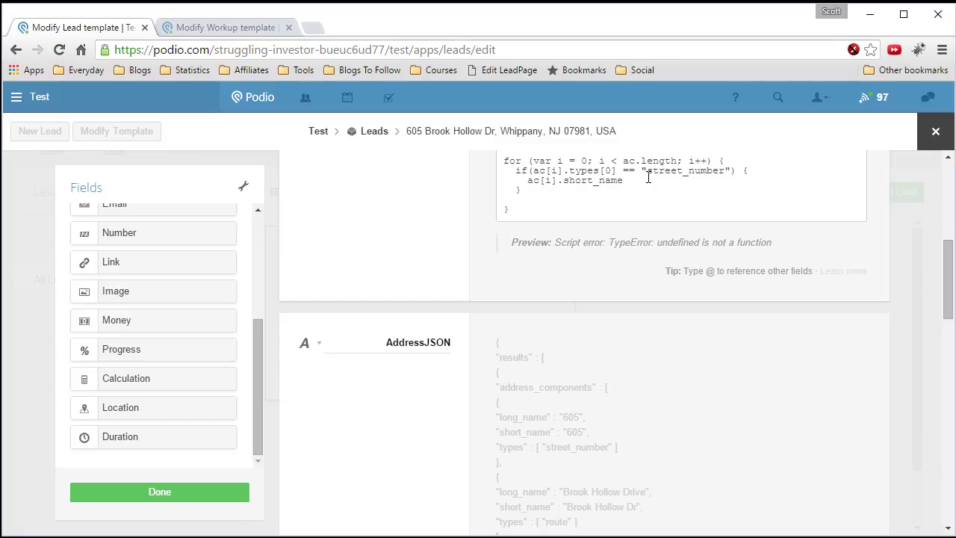
type(";")
key("Return")
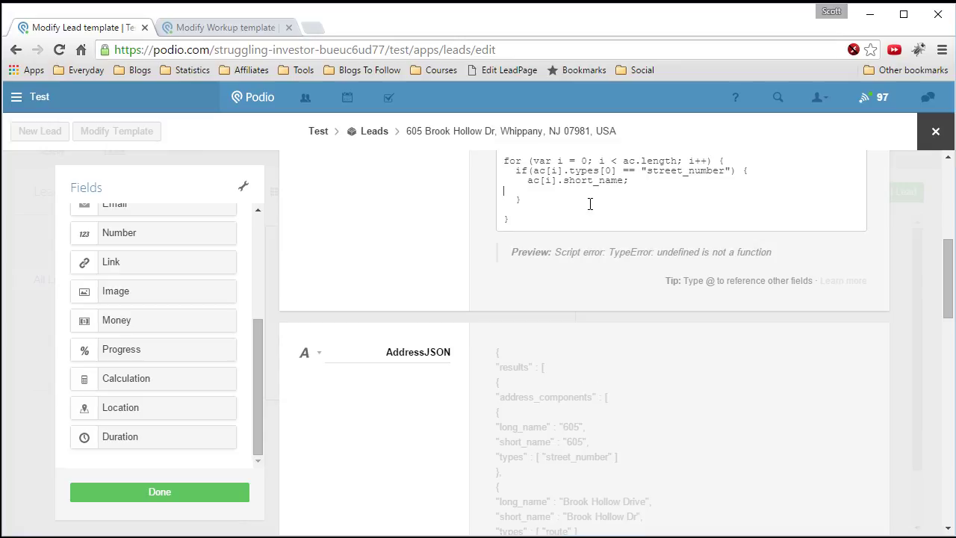
key("BackSpace")
type("break;")
scroll(594, 221, "up", 1)
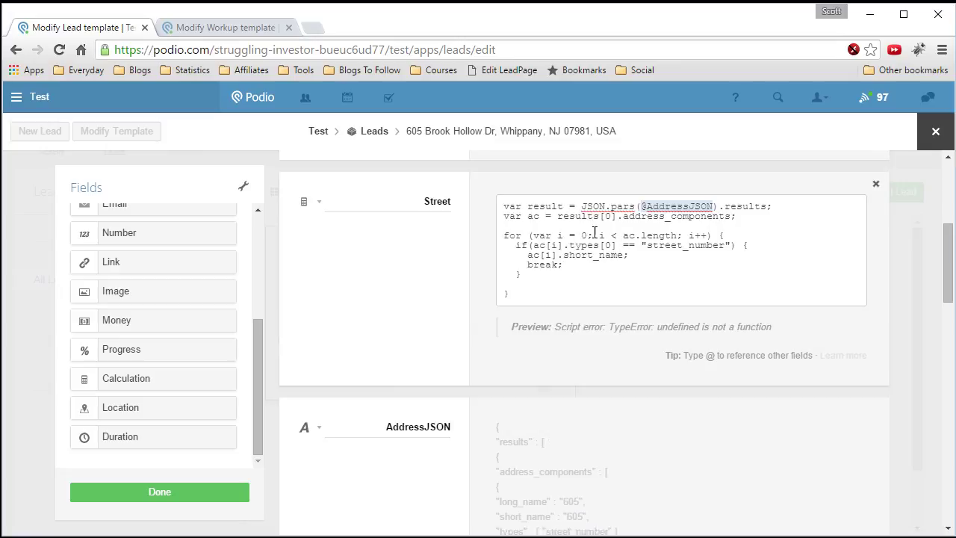
- Add an else branch after the if block that returns "-";
left_click(542, 276)
type("else {")
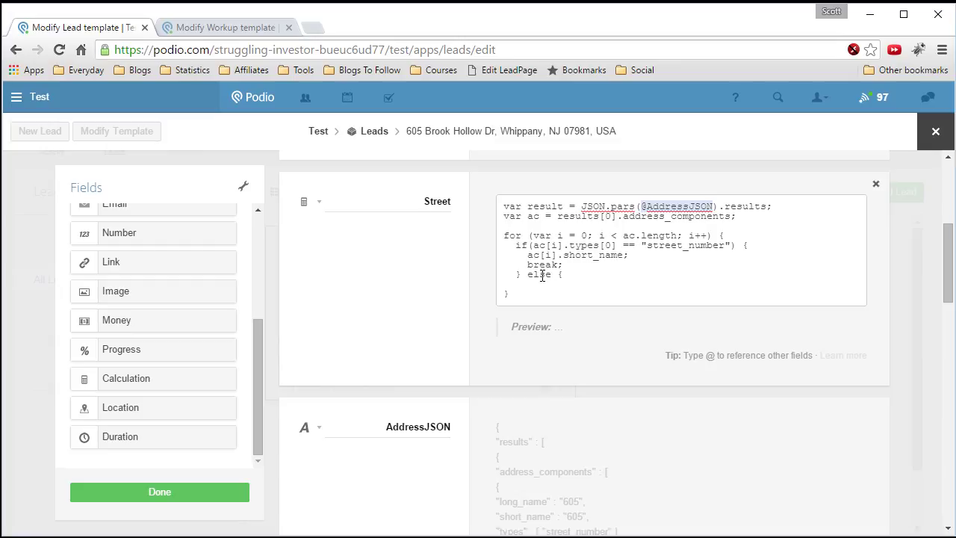
key("Return")
key("Return")
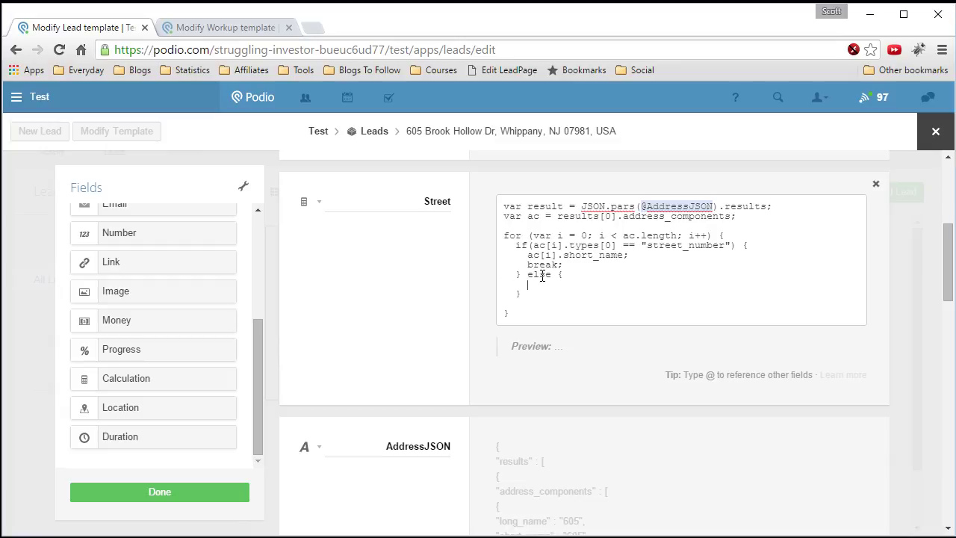
type("\"-\";")
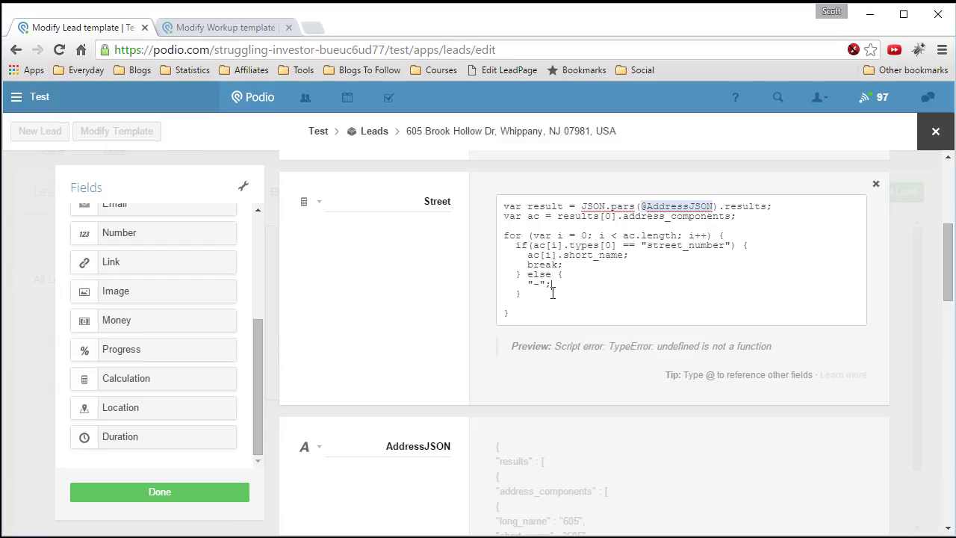
- Insert blank lines at the top of the Street script
left_click(506, 207)
key("Return")
key("Return")
key("Up")
key("Up")
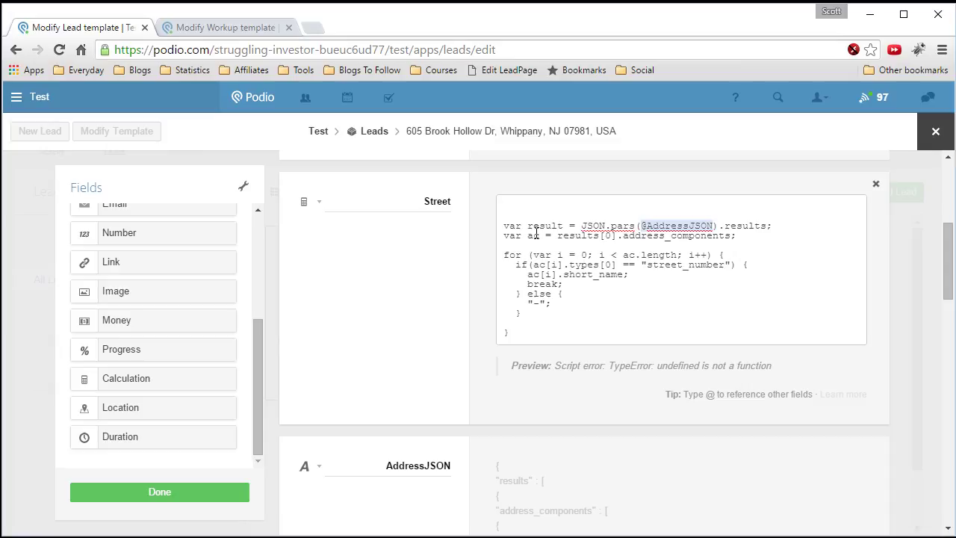
- Wrap the Street script in try { ... } catch (e) { "-"; }
type("try")
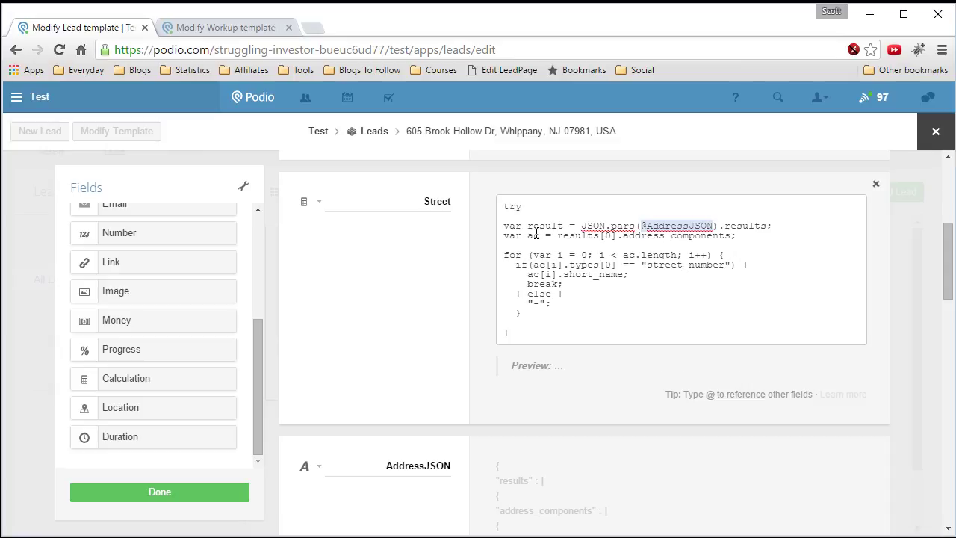
type(" {")
left_click(530, 334)
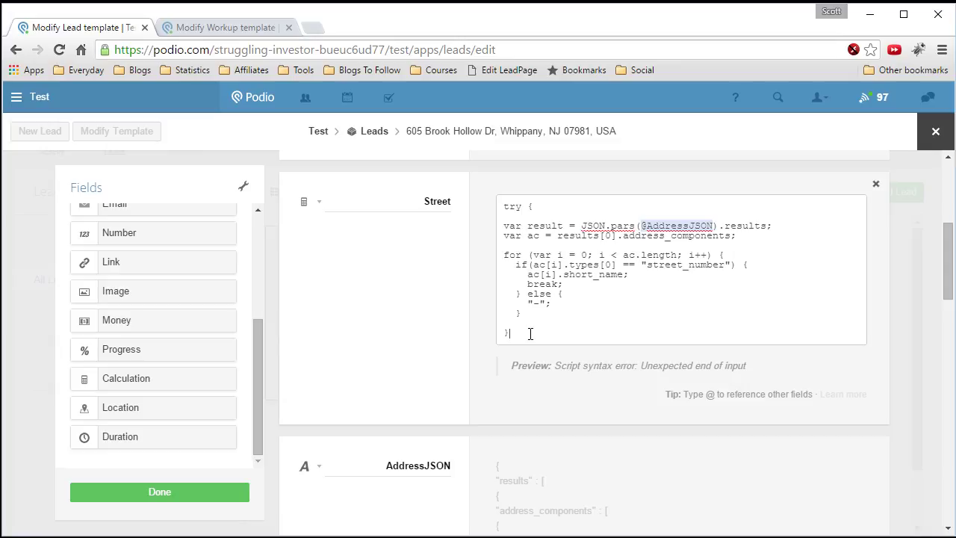
type("ca")
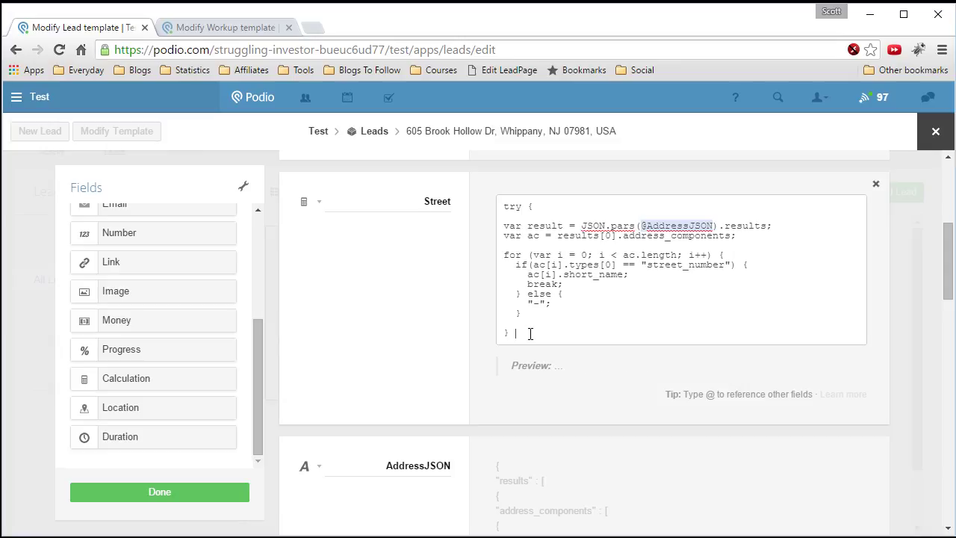
type("tch (e) {")
key("Return")
type("\"-\"")
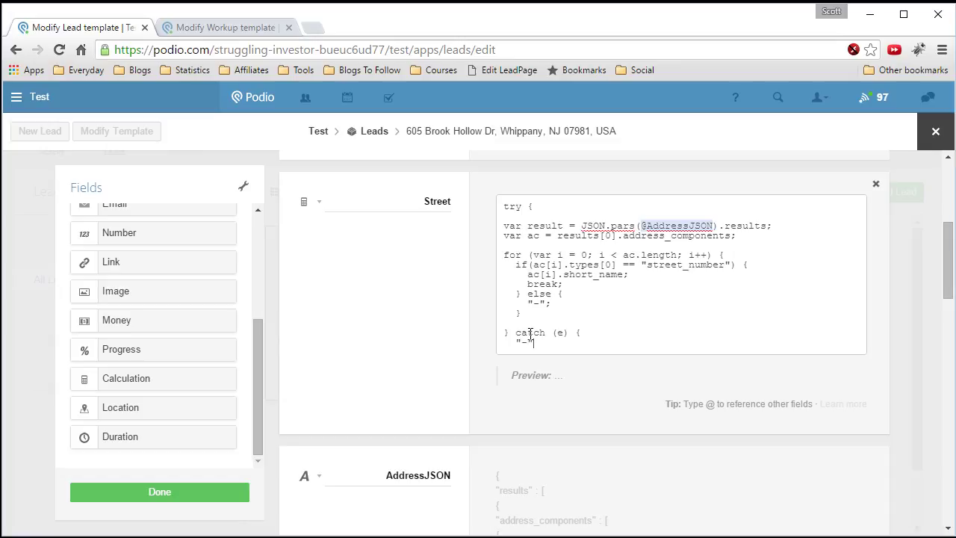
type(";")
key("Return")
type("}")
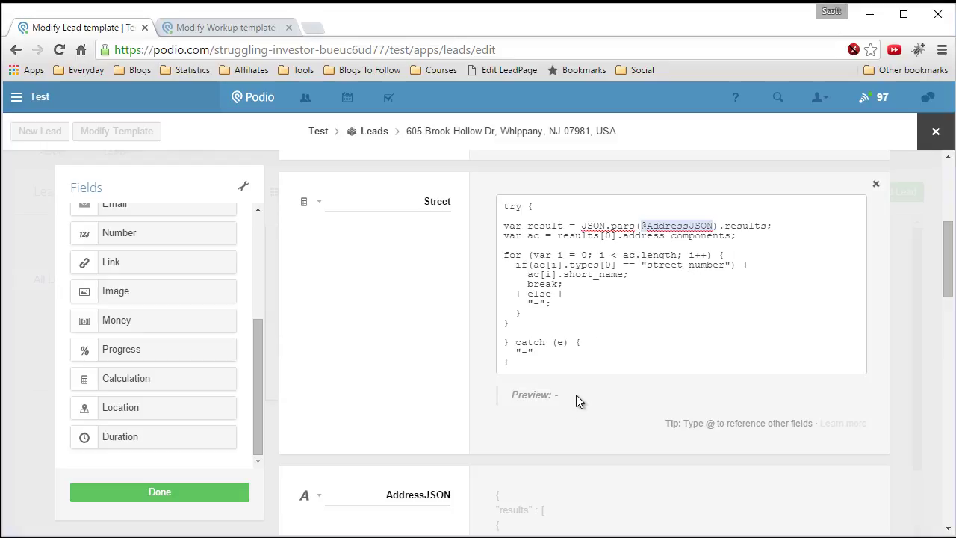
- Rename result to results and correct JSON.pars to JSON.parse so the preview shows 605
left_click(563, 226)
type("s")
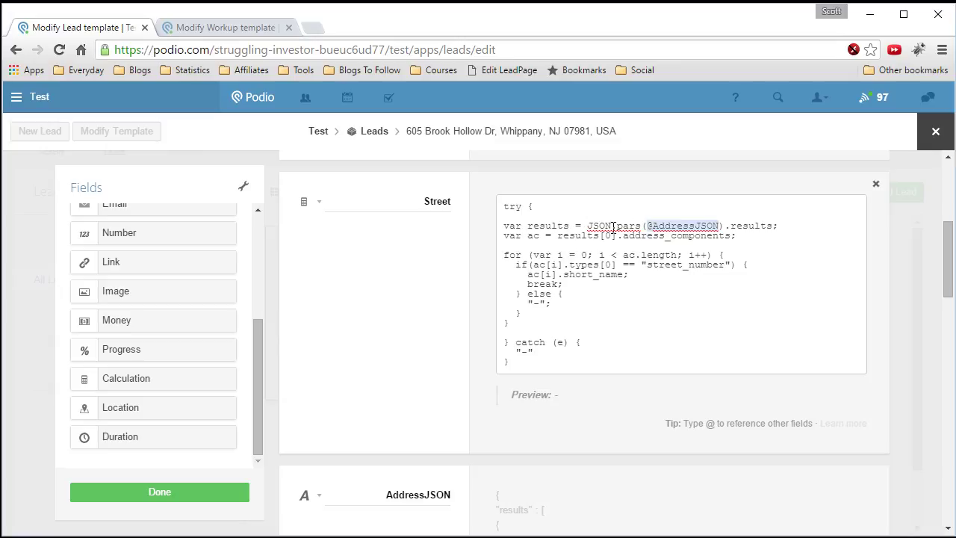
left_click(642, 226)
type("e")
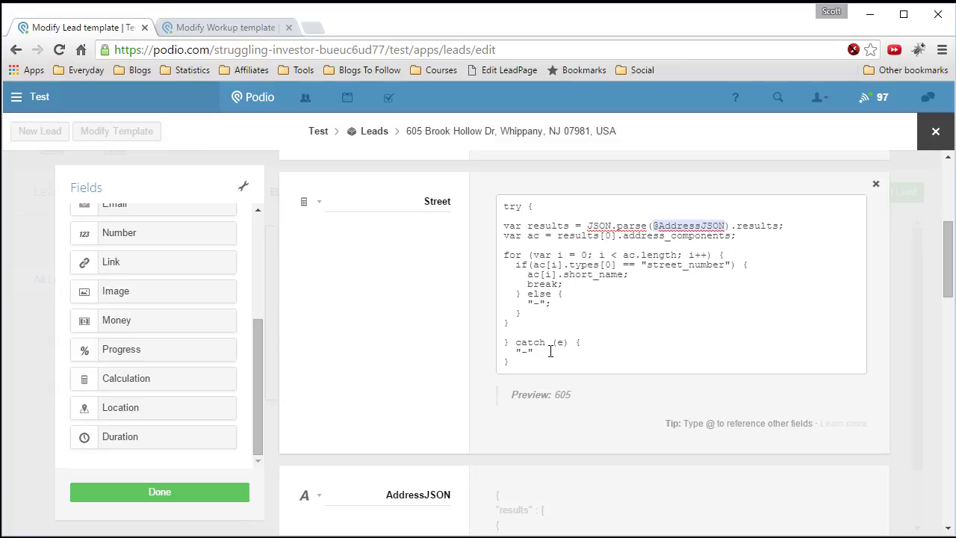
type(";")
- Save the Leads template with Done, confirm the lead's Street reads 605, and choose Modify Template
left_click(173, 497)
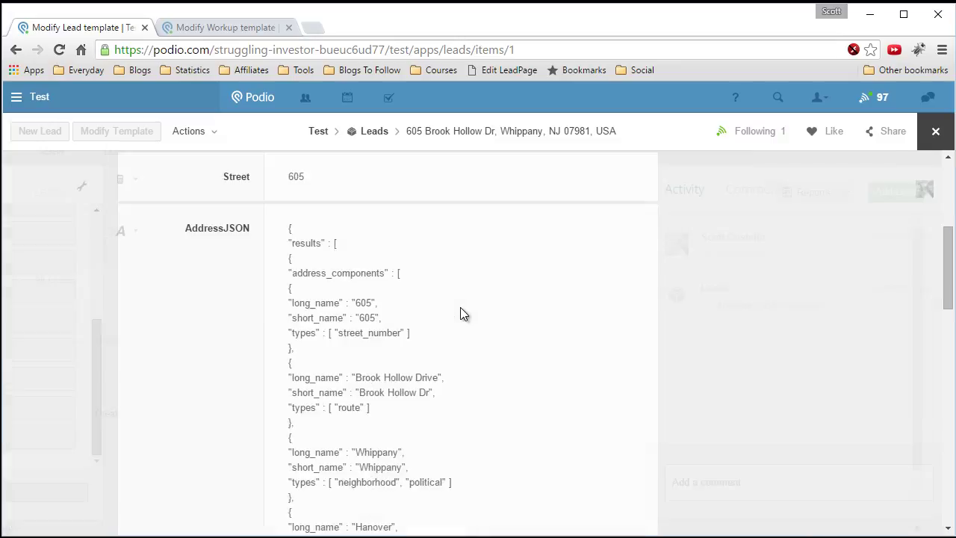
scroll(387, 270, "up", 2)
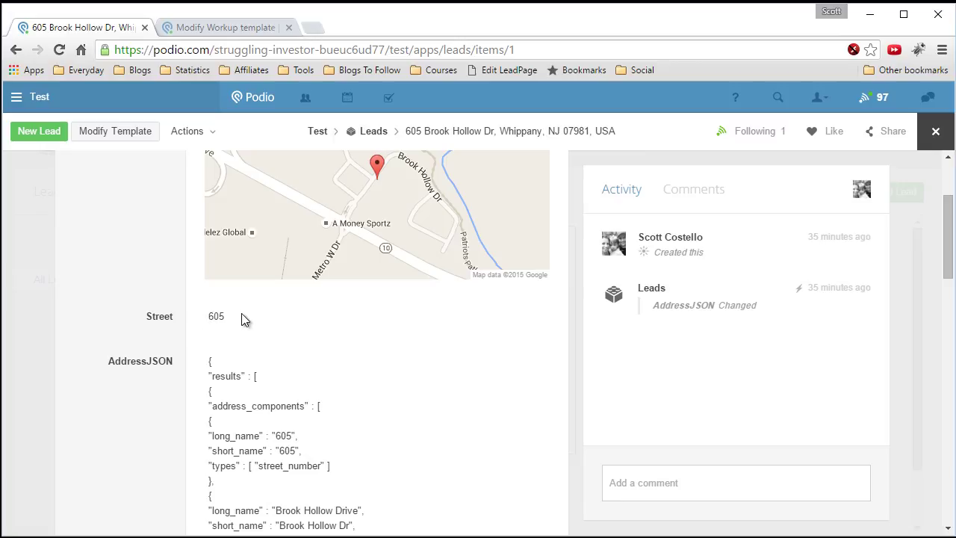
scroll(284, 320, "down", 1)
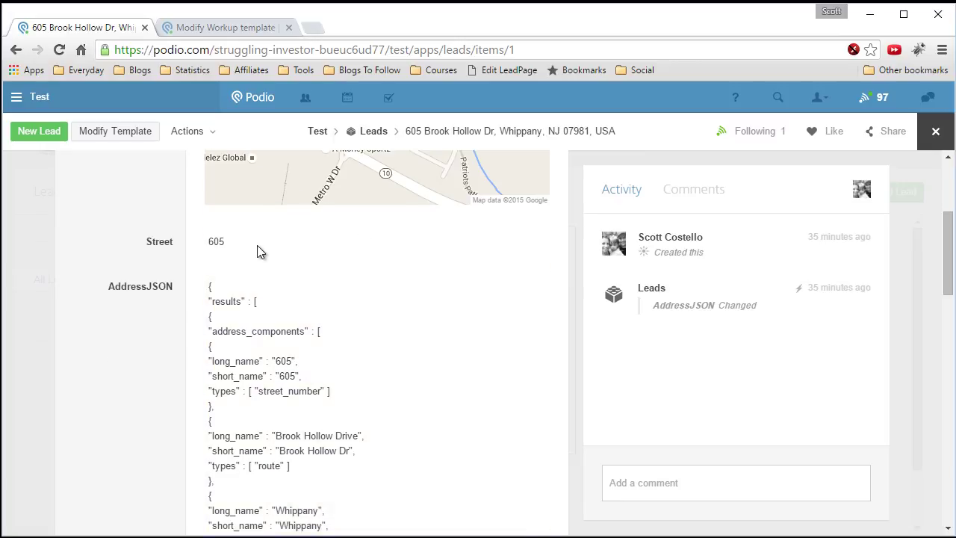
left_click(118, 132)
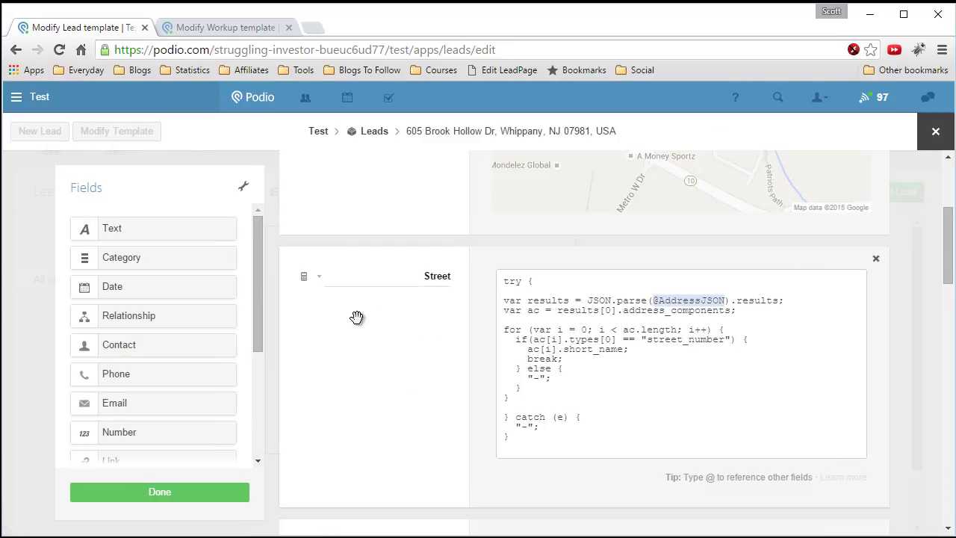
- Add a new Calculation field below Street and label it Street
scroll(356, 319, "down", 1)
left_click_drag(252, 326, 252, 405)
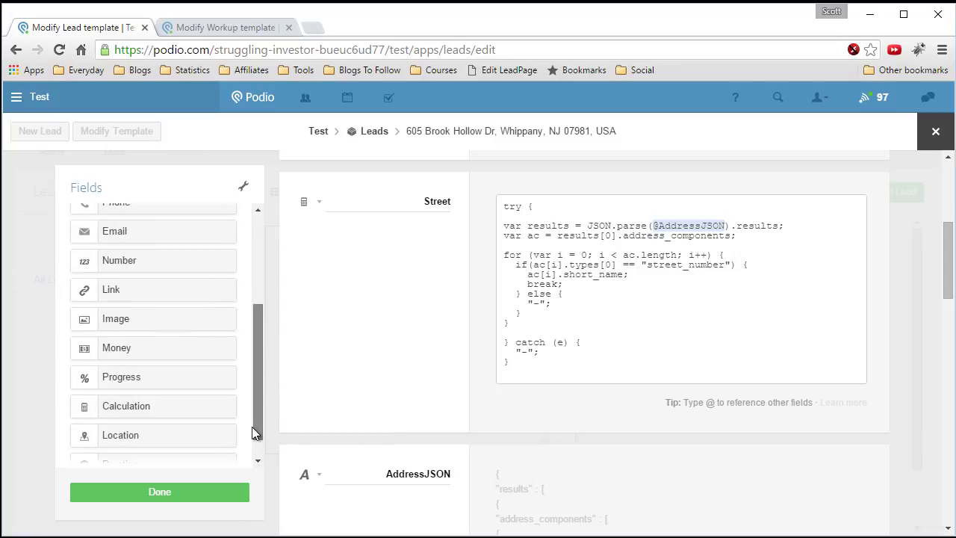
left_click_drag(172, 381, 395, 450)
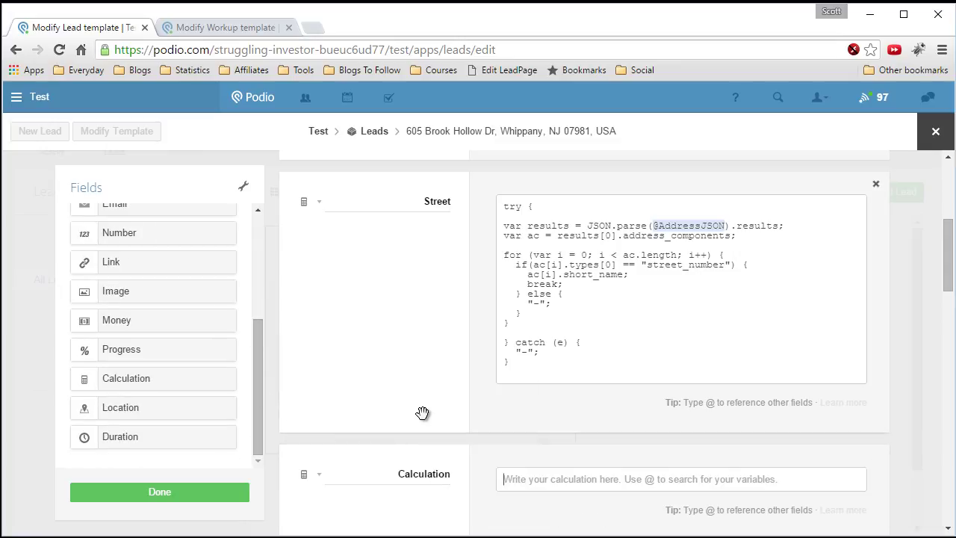
double_click(435, 475)
type("Address")
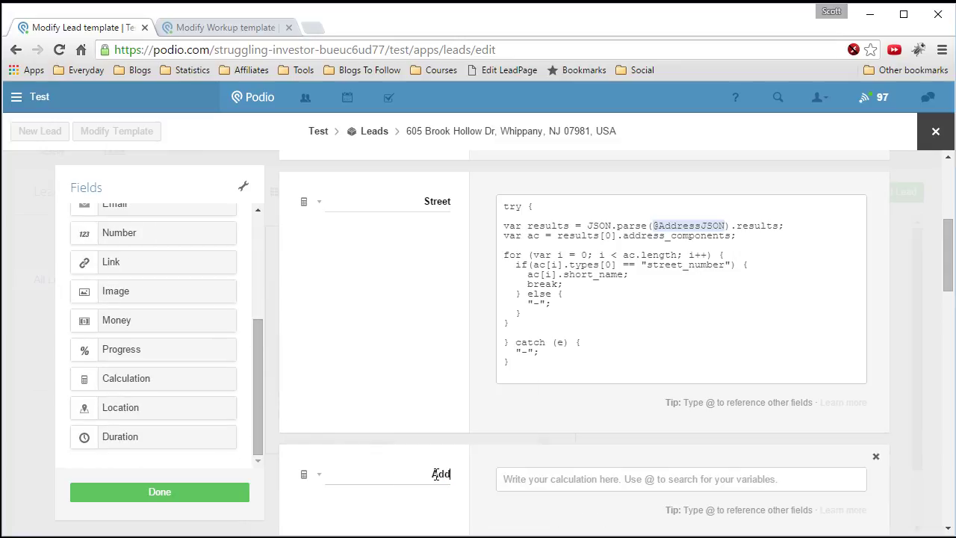
key("BackSpace")
key("BackSpace")
key("BackSpace")
key("BackSpace")
key("BackSpace")
key("BackSpace")
key("BackSpace")
type("Street")
- Copy the first Street script and paste it as plain text into the new field
scroll(458, 455, "down", 1)
scroll(523, 392, "up", 1)
left_click_drag(524, 364, 481, 207)
right_click(538, 223)
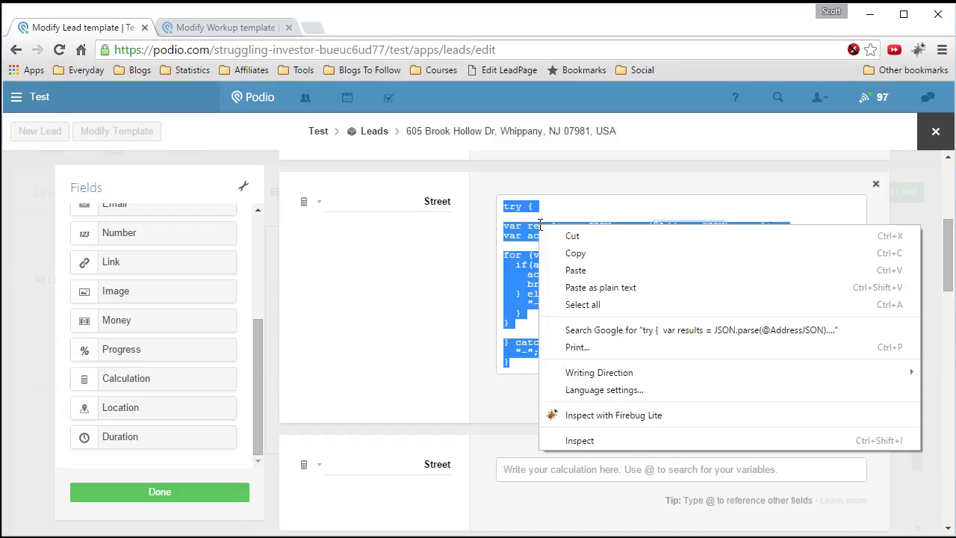
left_click(579, 253)
left_click(559, 469)
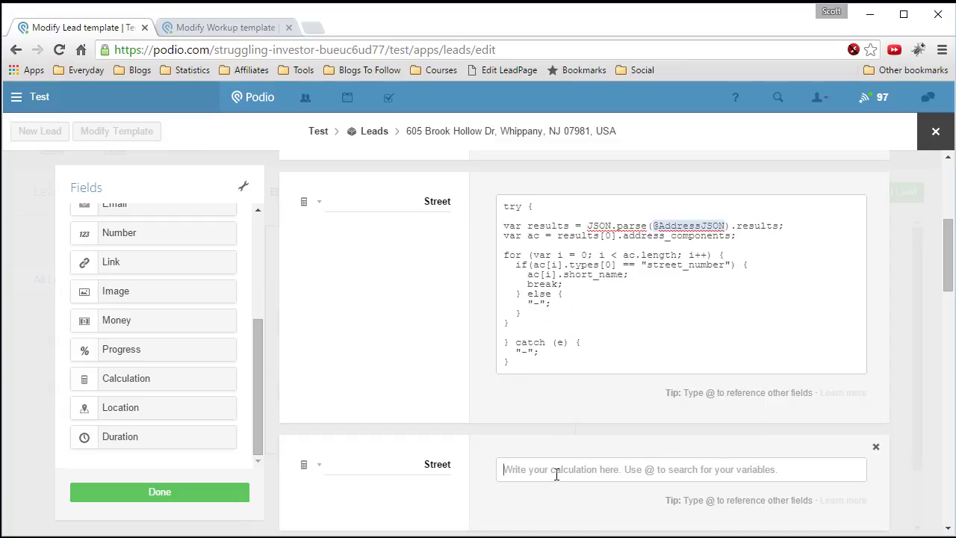
right_click(561, 474)
left_click(617, 353)
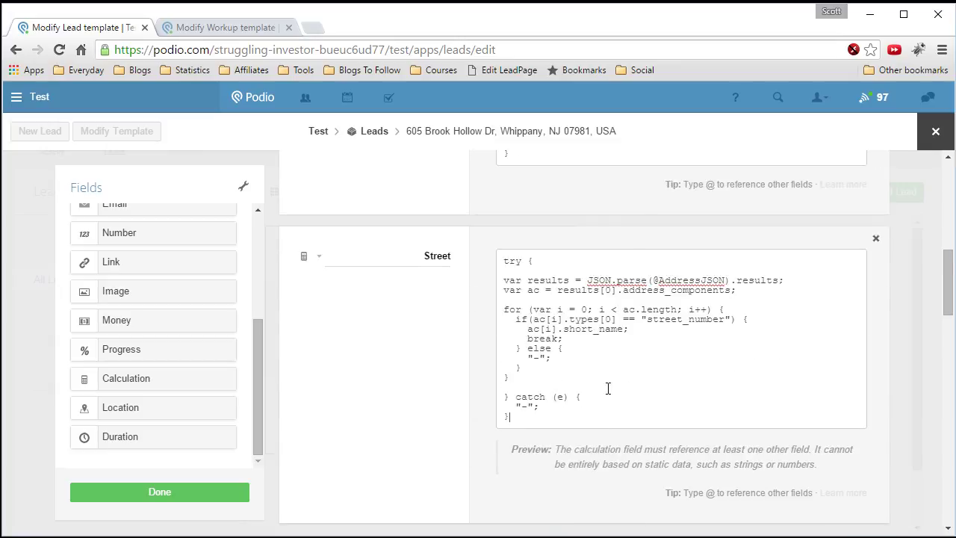
scroll(605, 393, "down", 3)
scroll(650, 403, "down", 1)
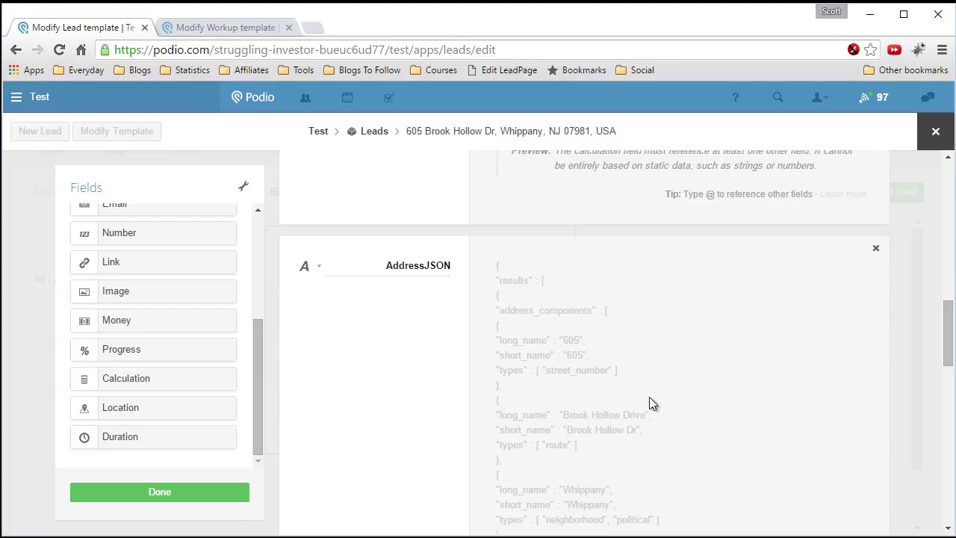
scroll(548, 444, "up", 4)
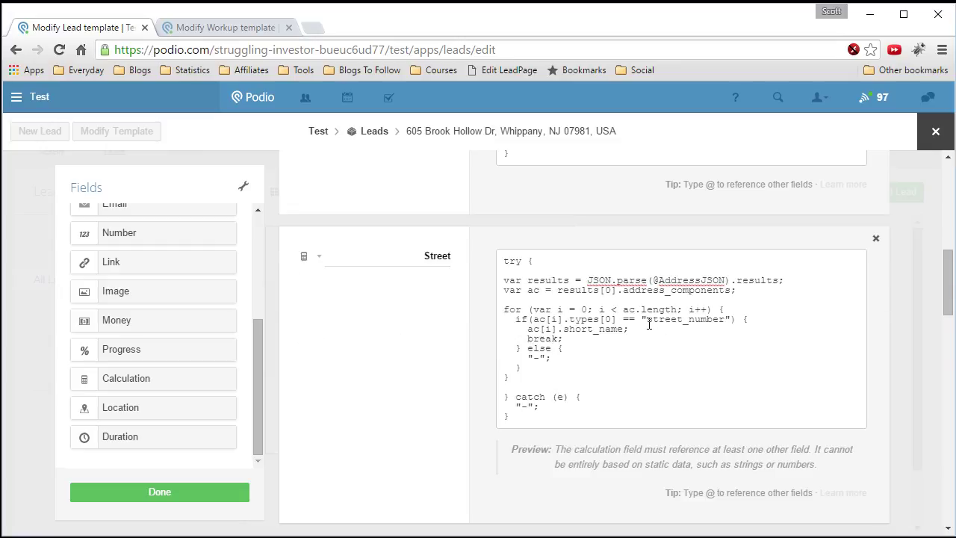
left_click_drag(629, 329, 696, 319)
left_click(729, 320)
key("BackSpace")
key("BackSpace")
key("BackSpace")
key("BackSpace")
key("BackSpace")
key("BackSpace")
key("BackSpace")
key("BackSpace")
key("BackSpace")
key("BackSpace")
key("BackSpace")
key("BackSpace")
key("BackSpace")
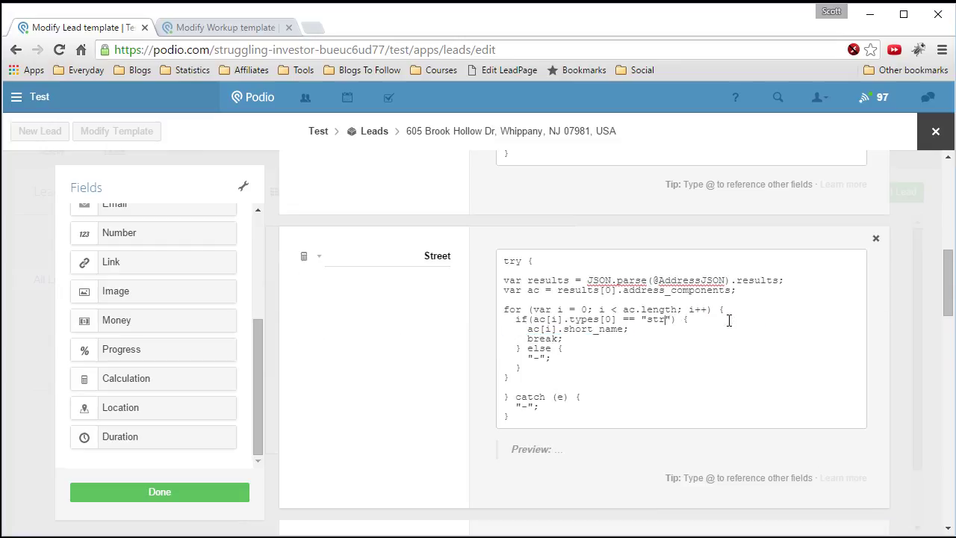
type("route")
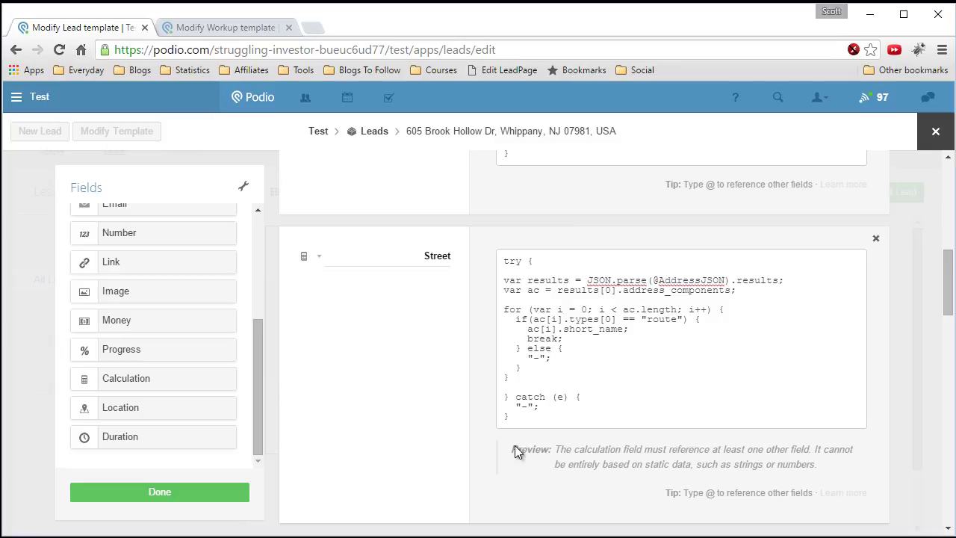
left_click_drag(653, 280, 727, 279)
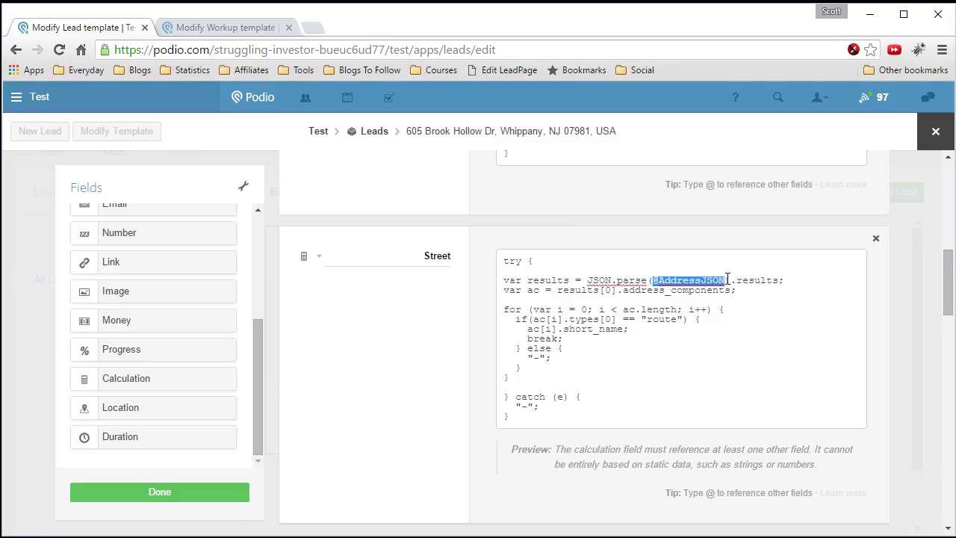
type("@")
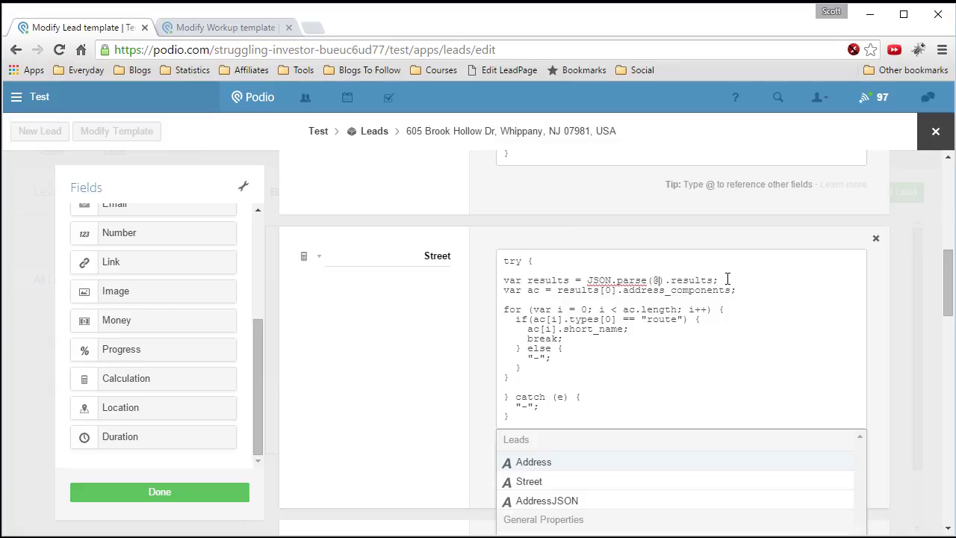
left_click(549, 501)
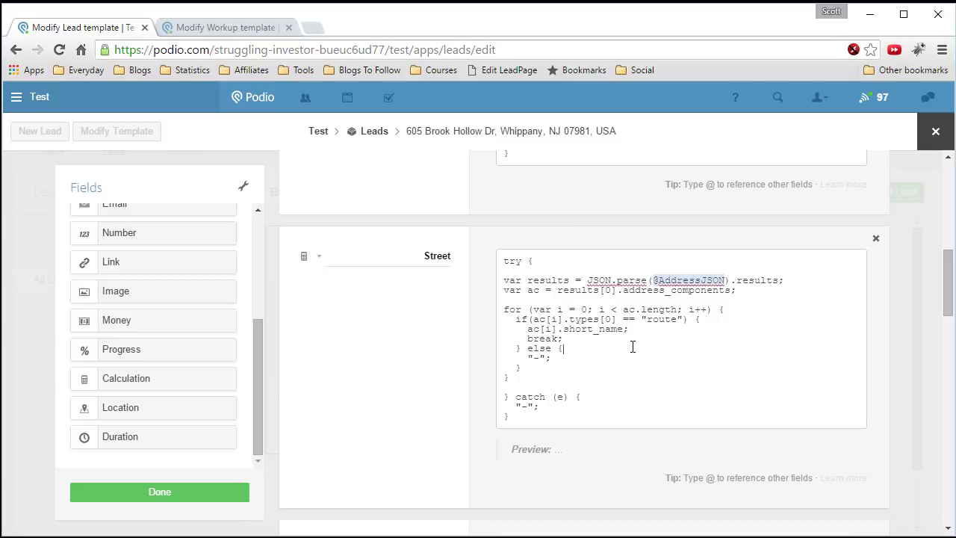
left_click(632, 346)
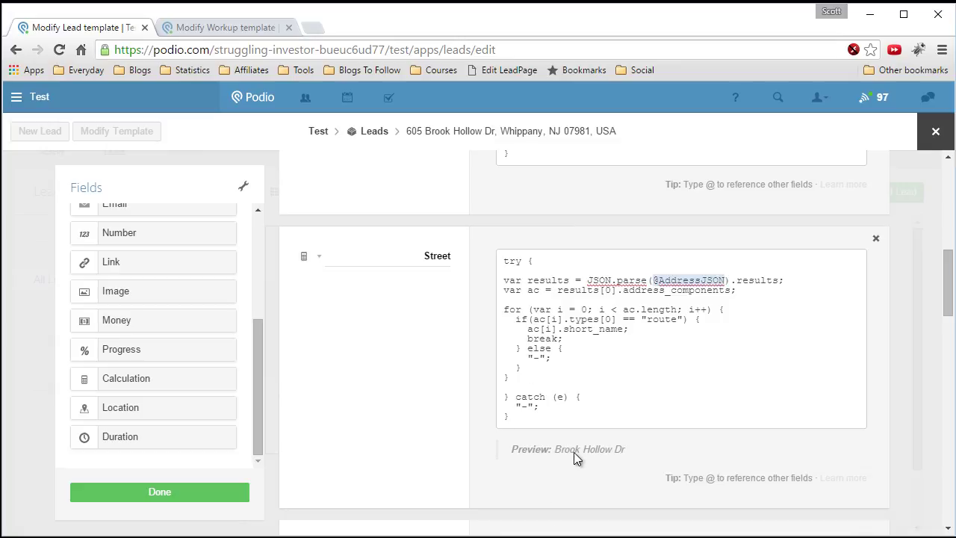
scroll(575, 451, "down", 1)
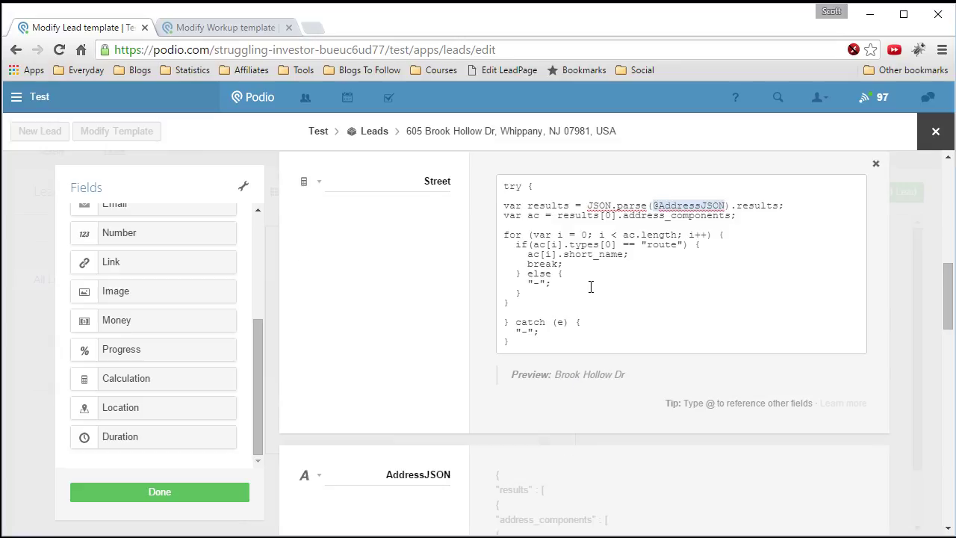
scroll(590, 287, "down", 2)
scroll(536, 463, "down", 1)
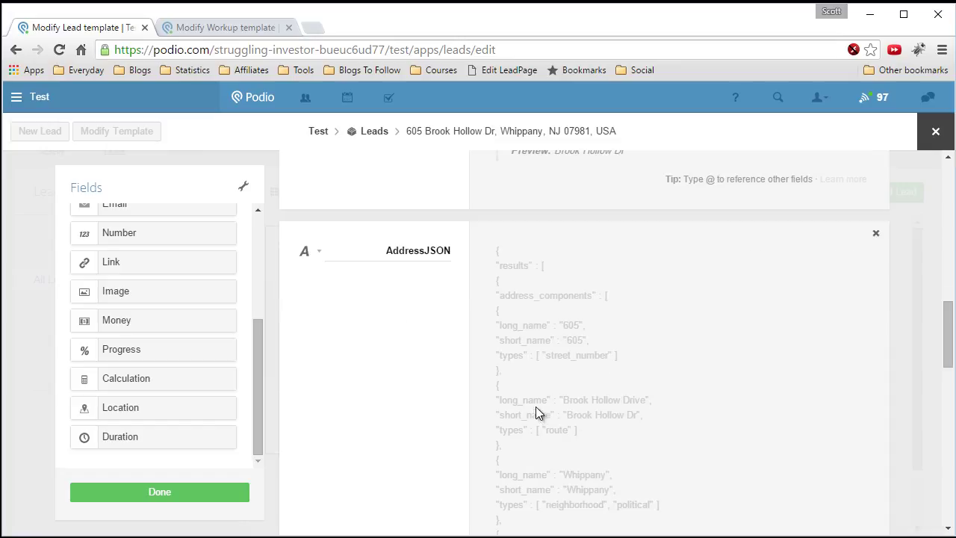
scroll(639, 404, "up", 4)
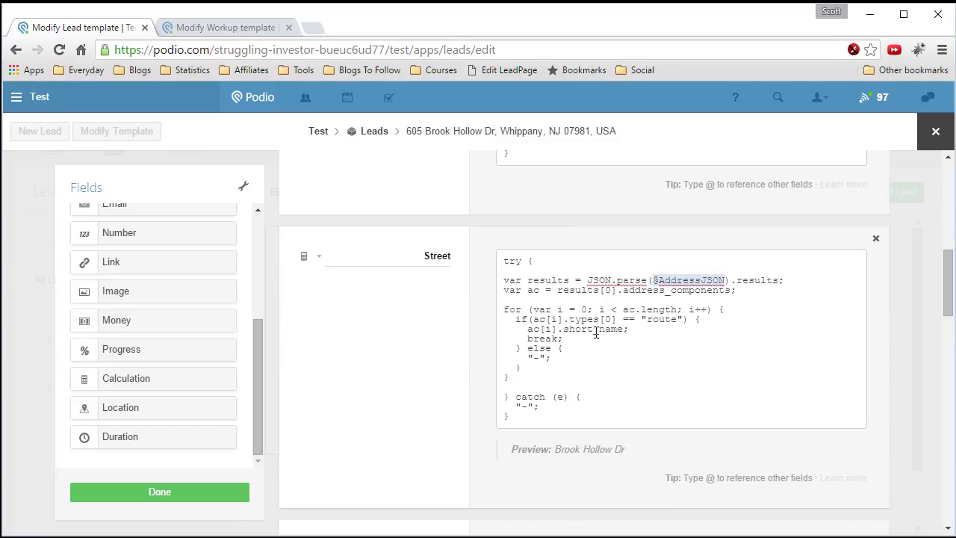
left_click_drag(593, 330, 563, 331)
type("long")
left_click_drag(589, 329, 564, 329)
type("sho")
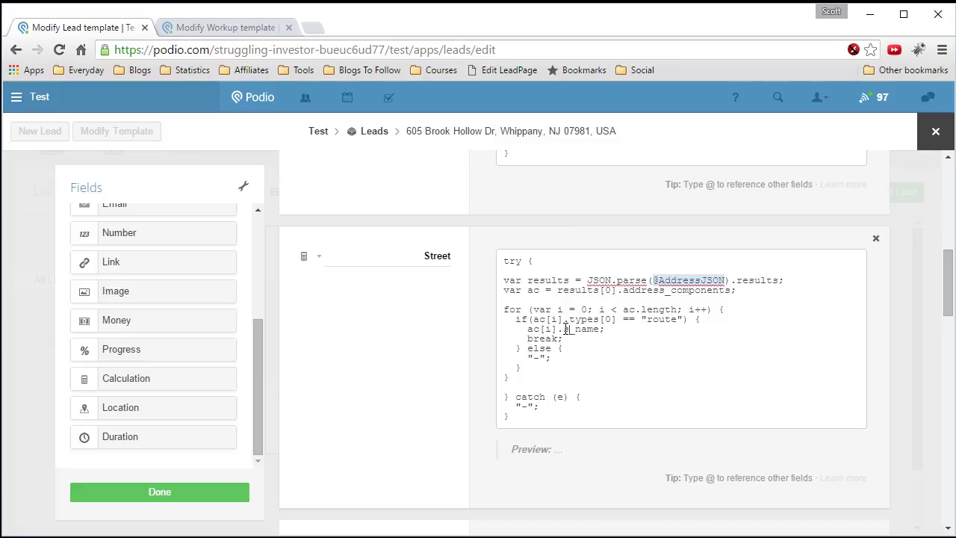
type("rt")
- Add another Calculation field below Street
scroll(478, 321, "down", 1)
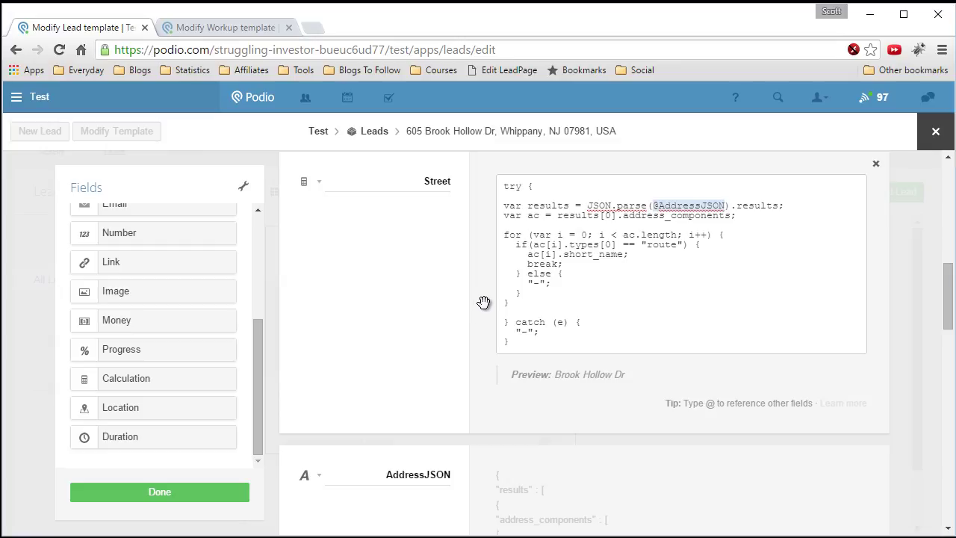
scroll(483, 300, "down", 1)
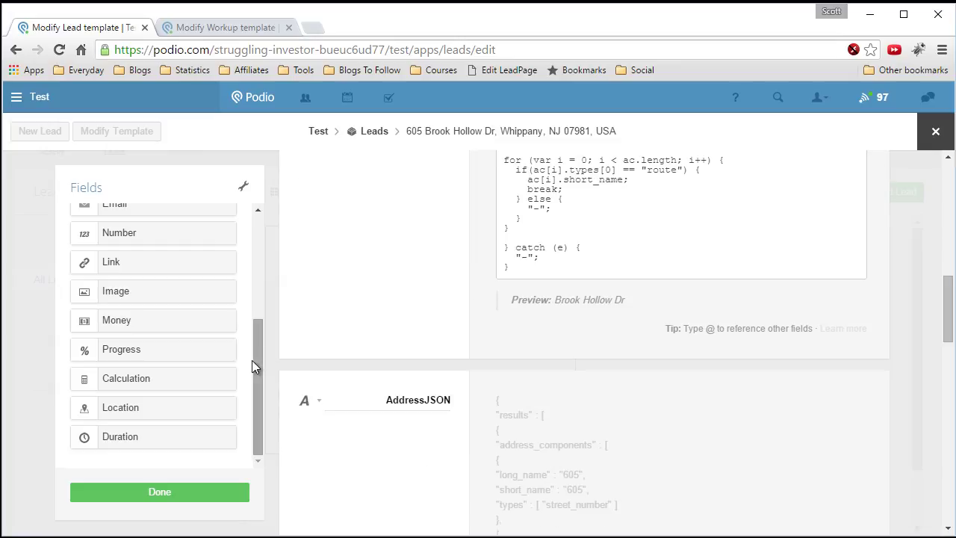
scroll(367, 335, "up", 1)
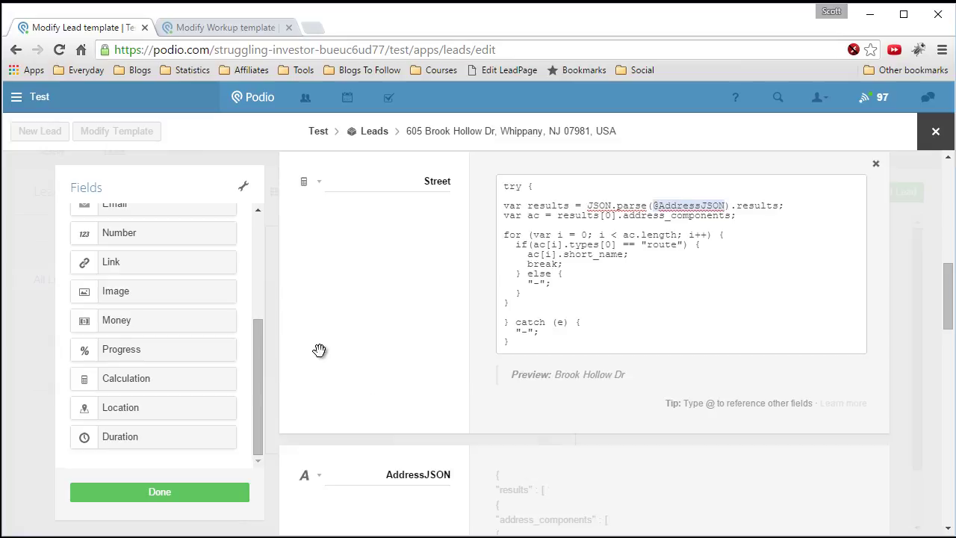
left_click_drag(154, 378, 419, 431)
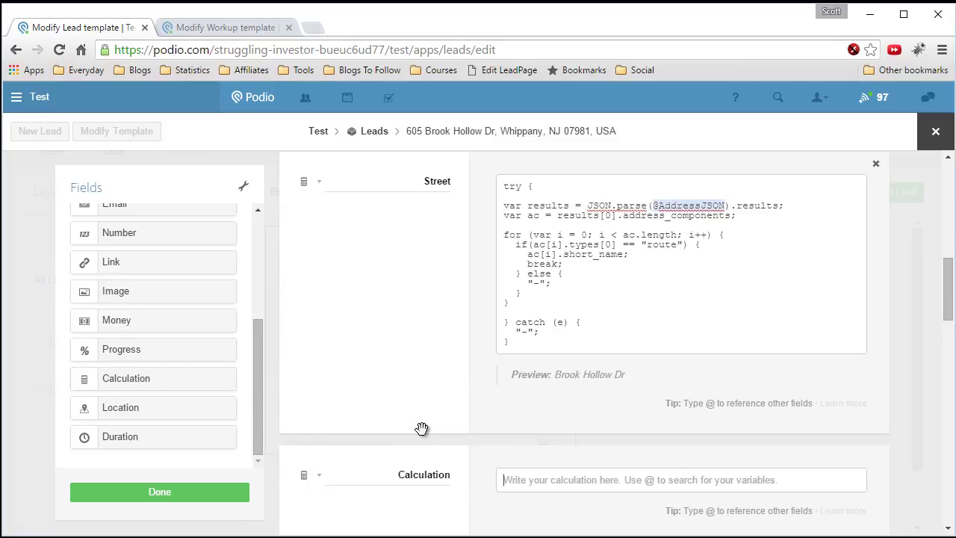
- Label the new field Neighborhood and paste the calculation code into it
double_click(436, 400)
type("q")
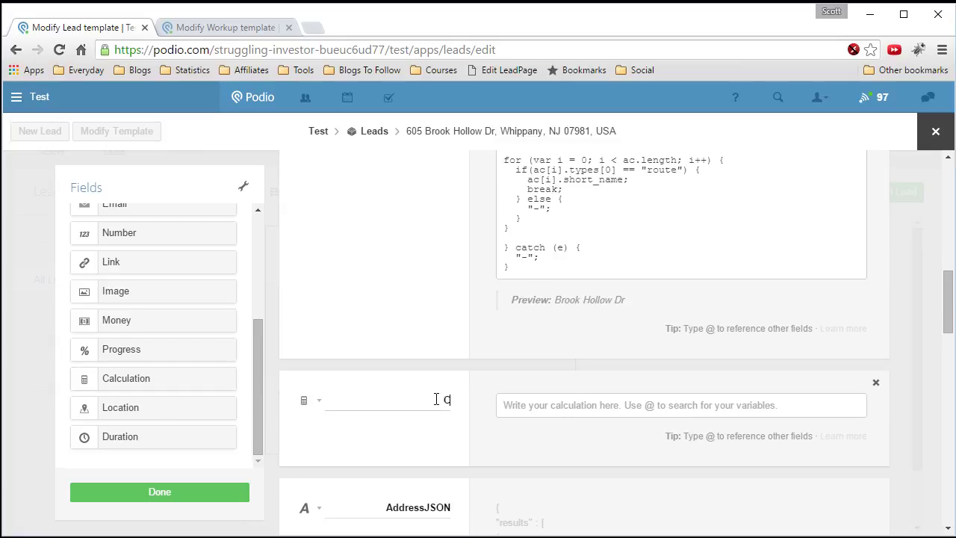
type("eighborhood")
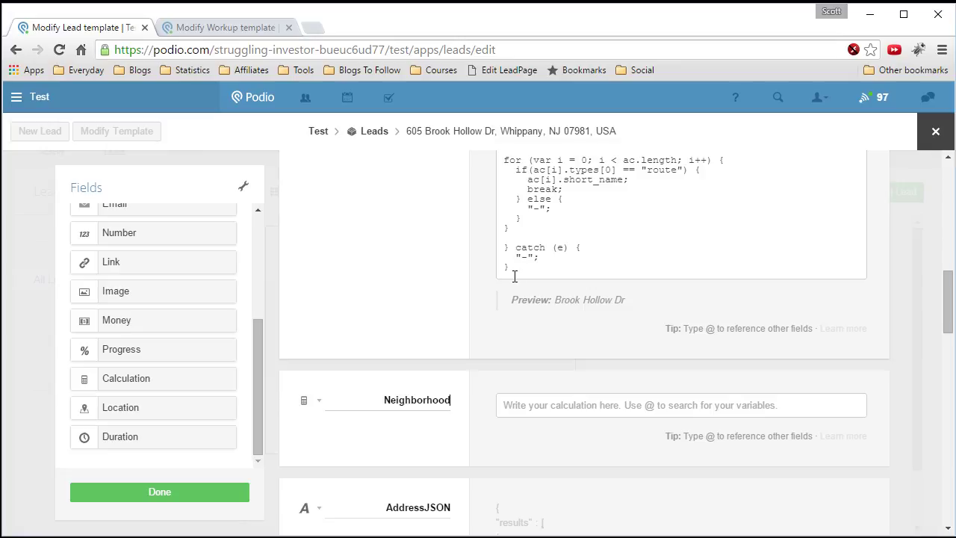
left_click(539, 402)
scroll(538, 402, "down", 1)
right_click(561, 331)
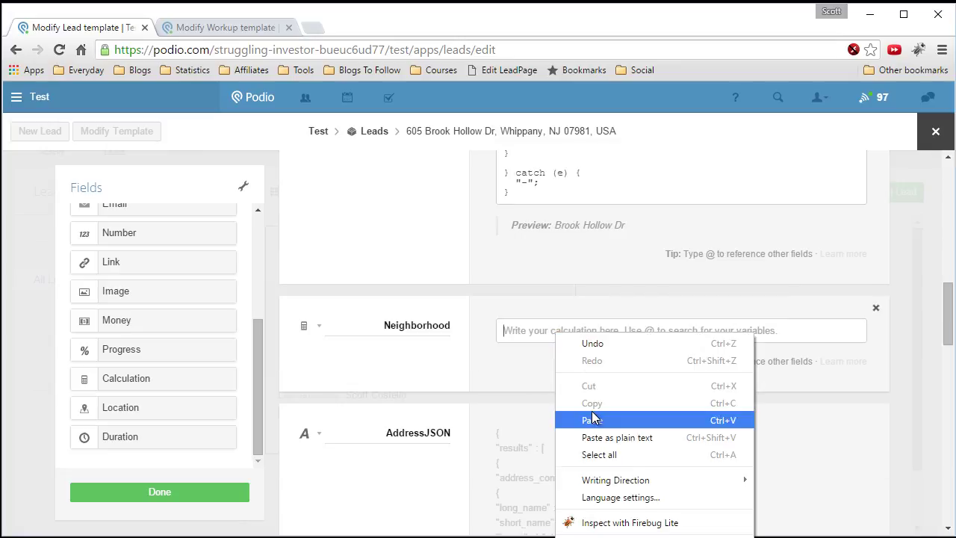
left_click(590, 417)
scroll(589, 407, "down", 2)
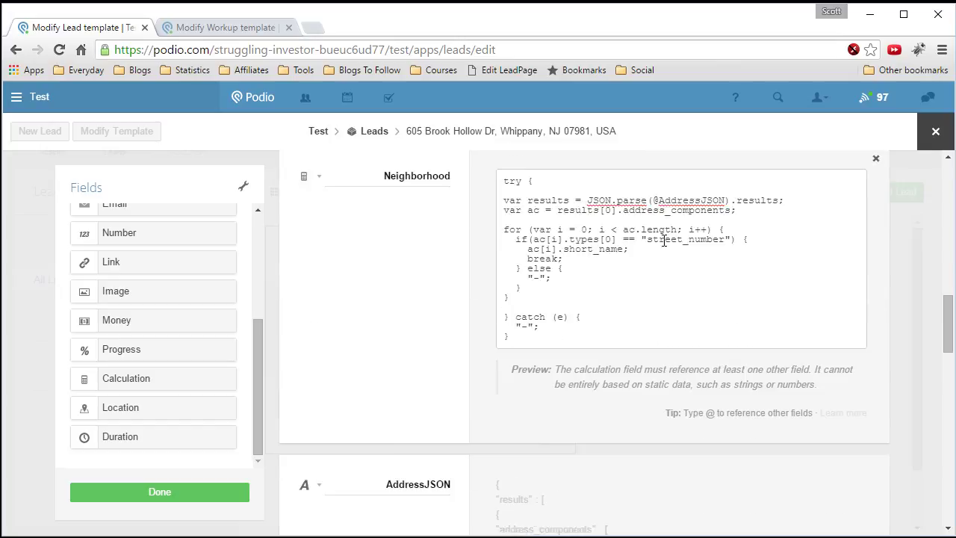
left_click_drag(648, 238, 724, 233)
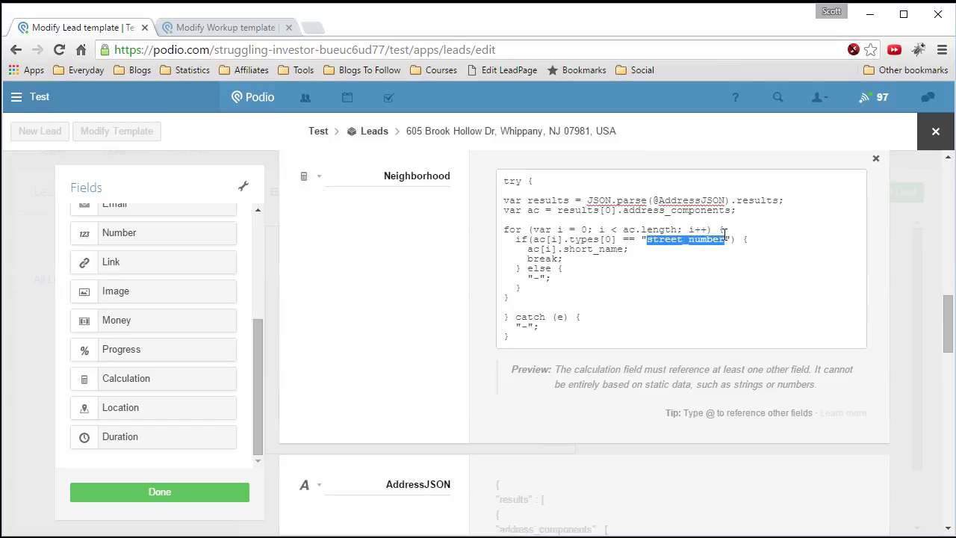
type("neighborho")
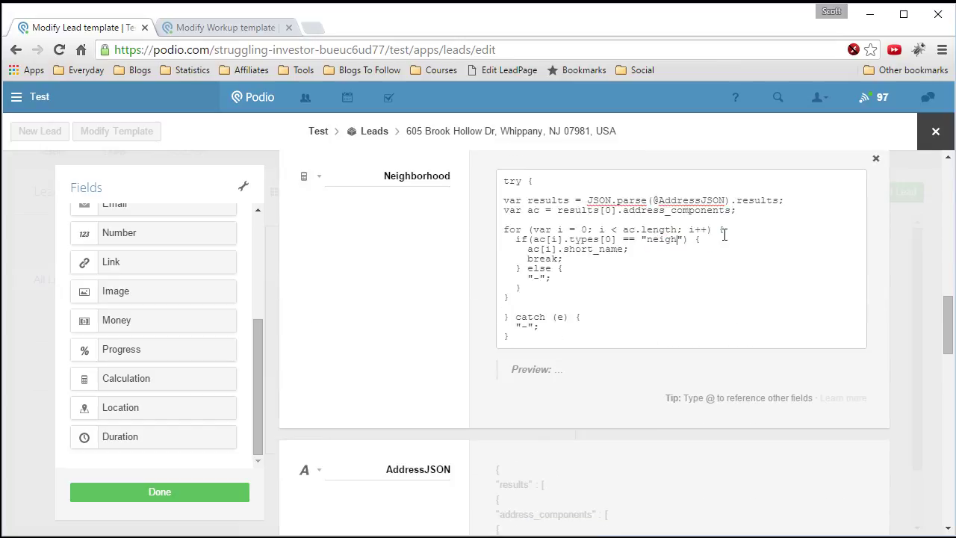
type("od")
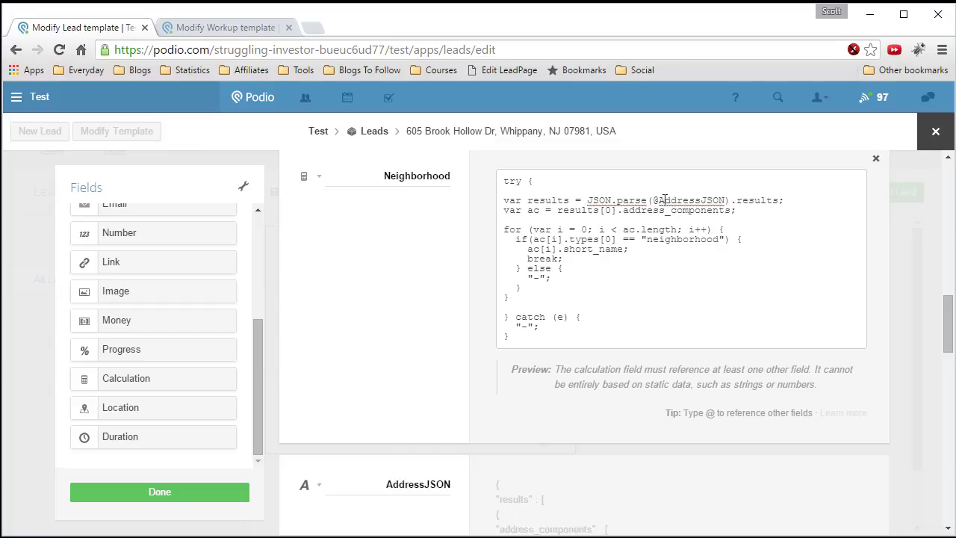
left_click_drag(655, 201, 724, 195)
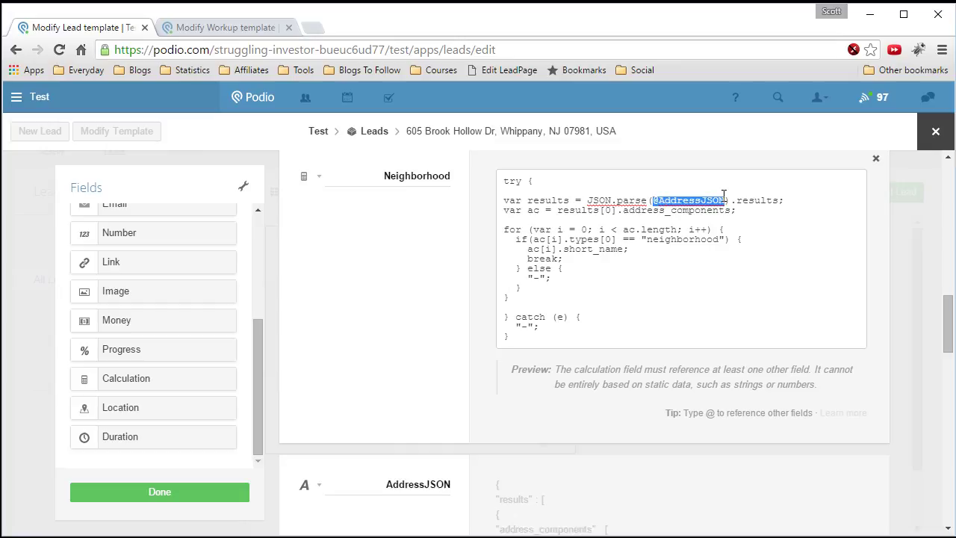
left_click(724, 196)
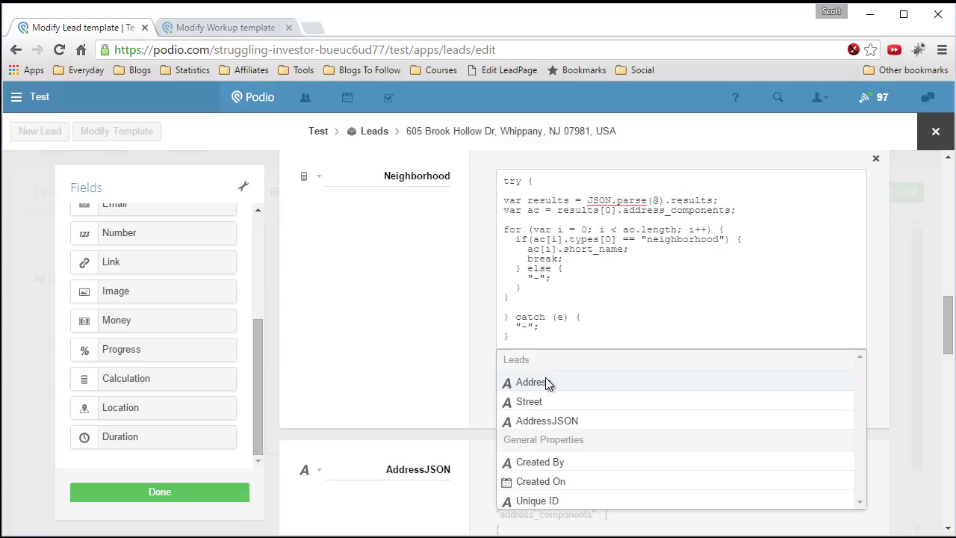
left_click(547, 420)
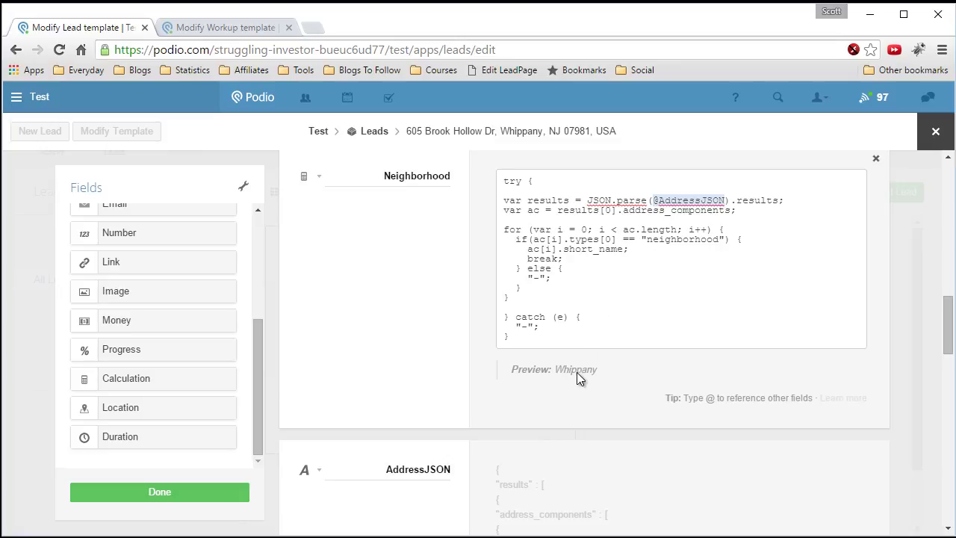
scroll(391, 356, "down", 1)
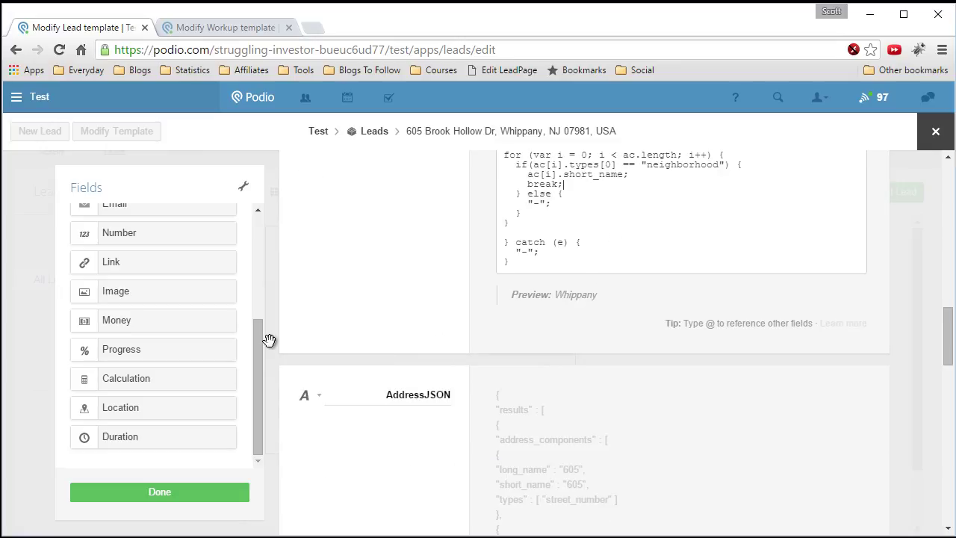
left_click_drag(150, 384, 419, 381)
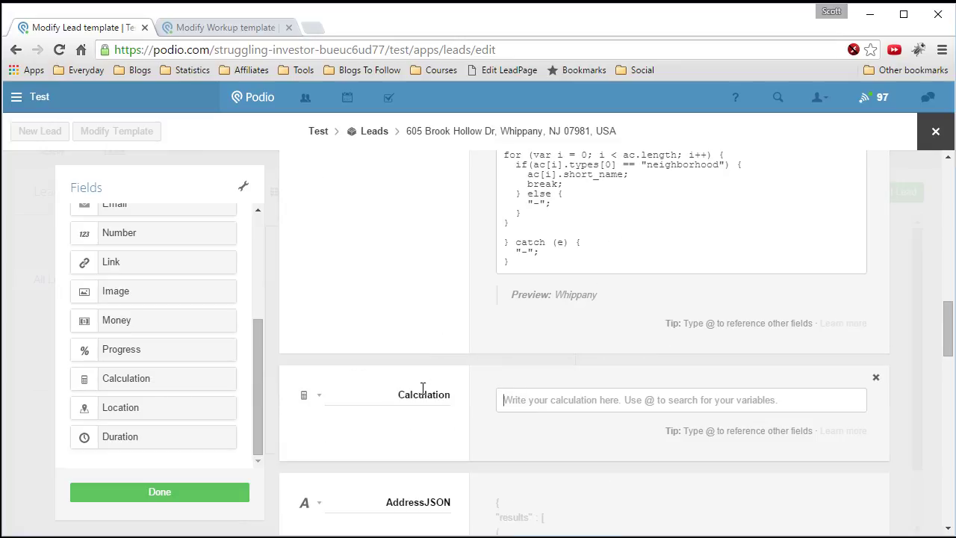
- Label the new field City and paste the calculation code into it
double_click(427, 389)
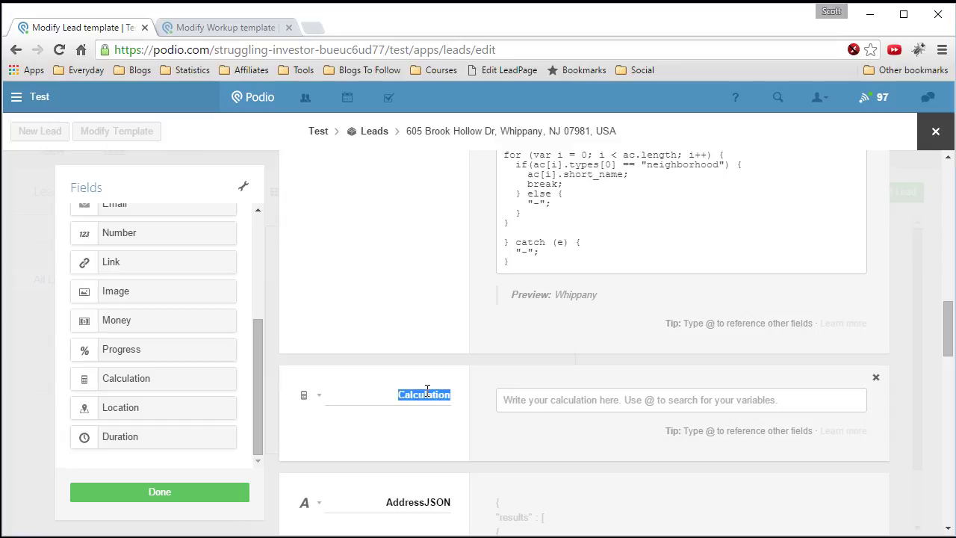
type("City")
scroll(426, 391, "down", 2)
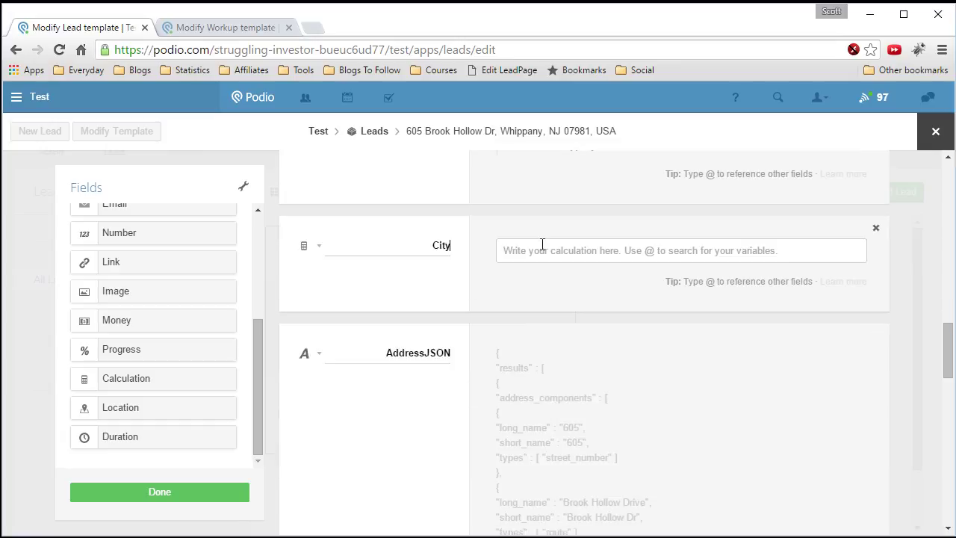
right_click(540, 250)
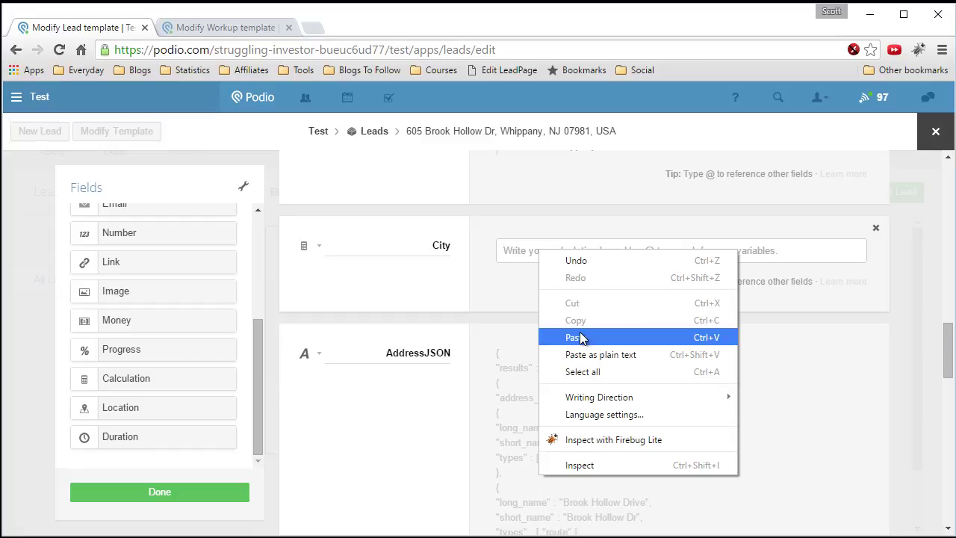
left_click(582, 336)
left_click_drag(655, 270, 726, 266)
type("@")
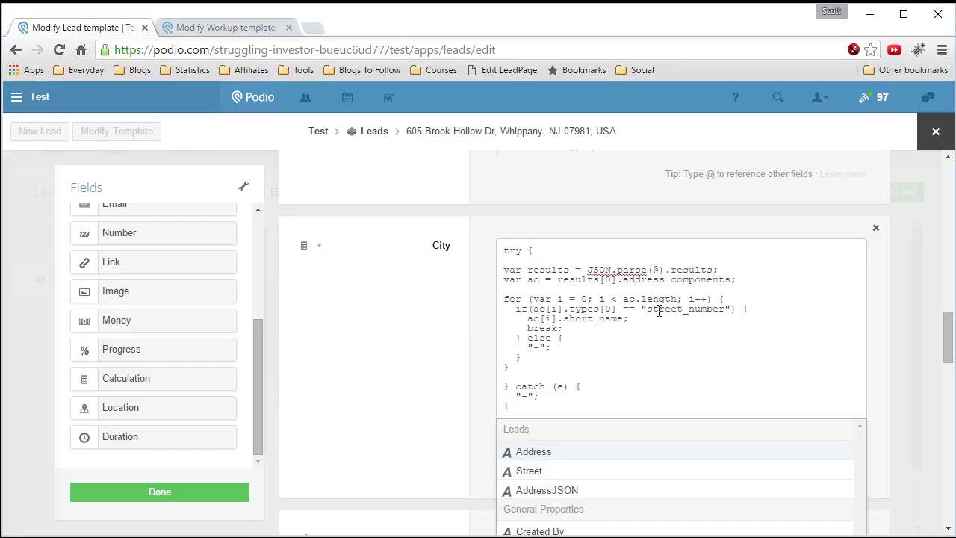
left_click(542, 488)
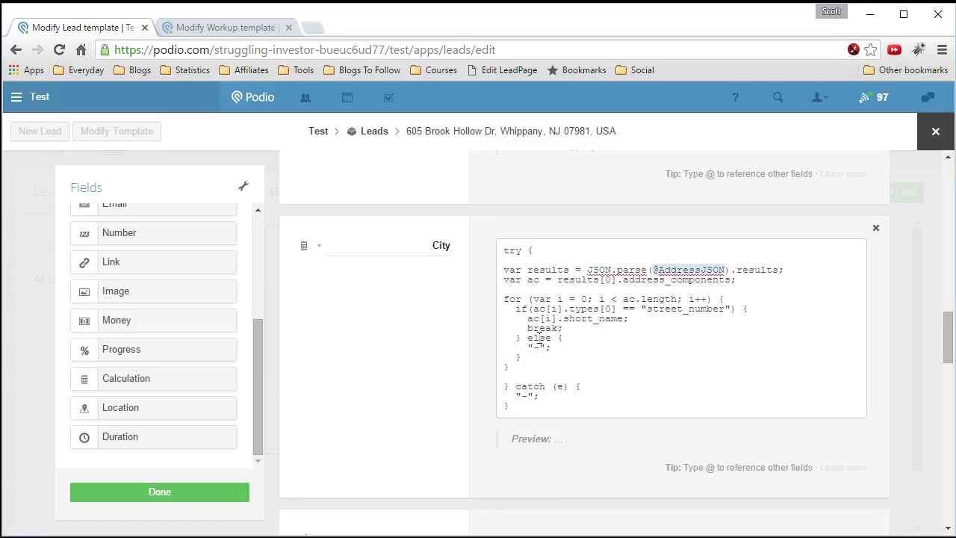
left_click(539, 334)
- Replace street_number with locality so the City preview reads Hanover
scroll(573, 325, "down", 1)
scroll(647, 277, "down", 4)
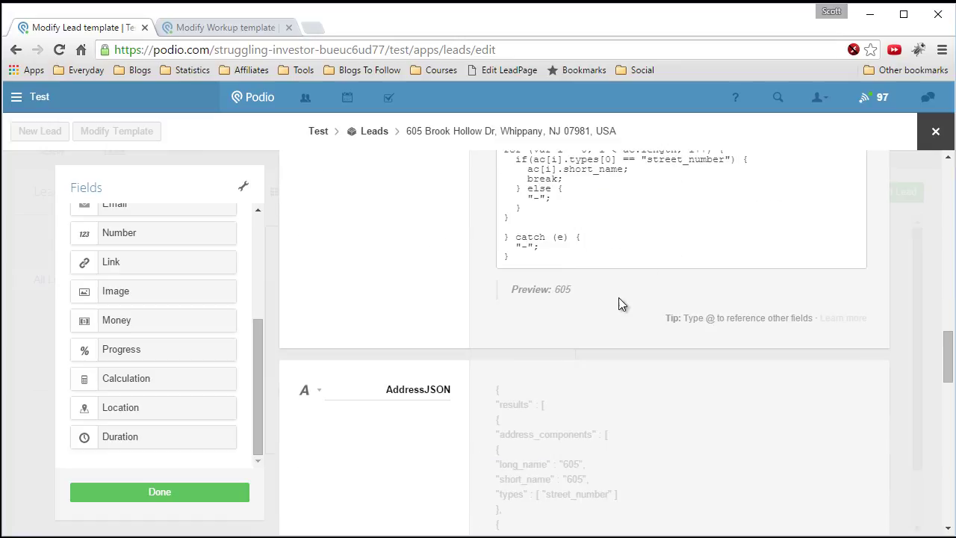
scroll(569, 342, "down", 1)
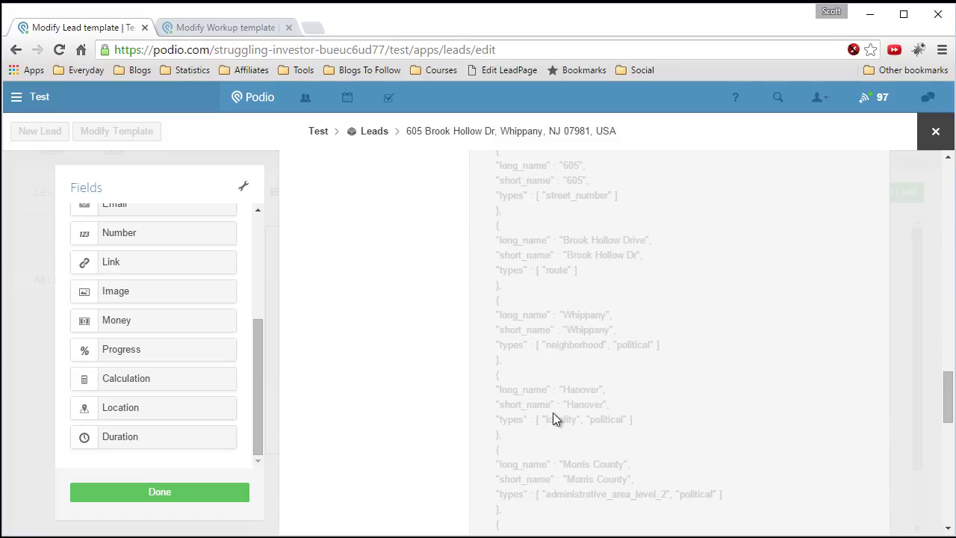
scroll(656, 305, "up", 5)
double_click(662, 317)
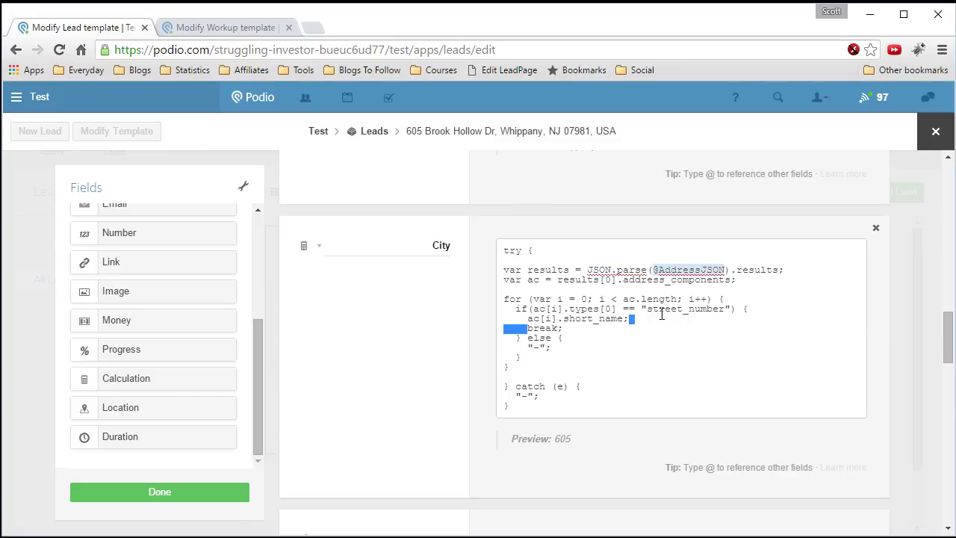
double_click(669, 308)
type("loca")
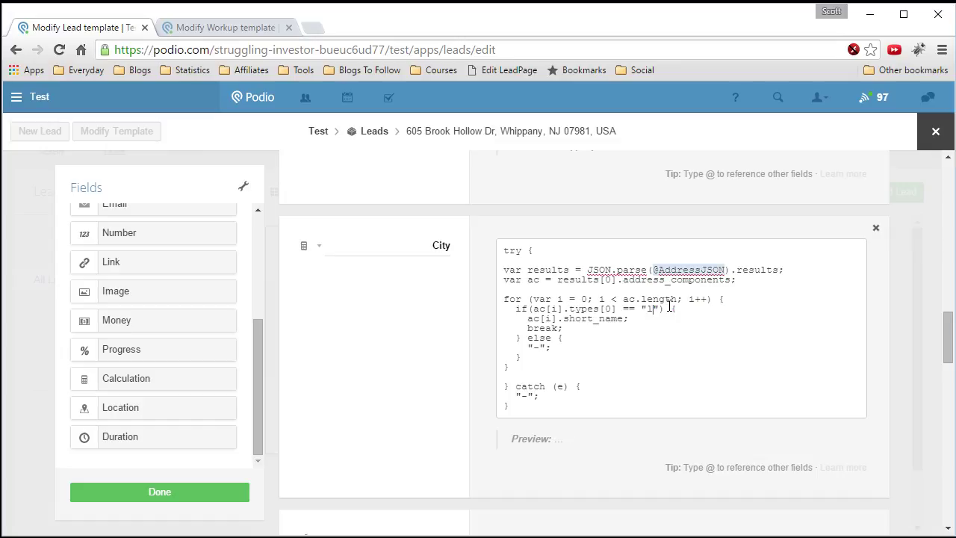
type("lity")
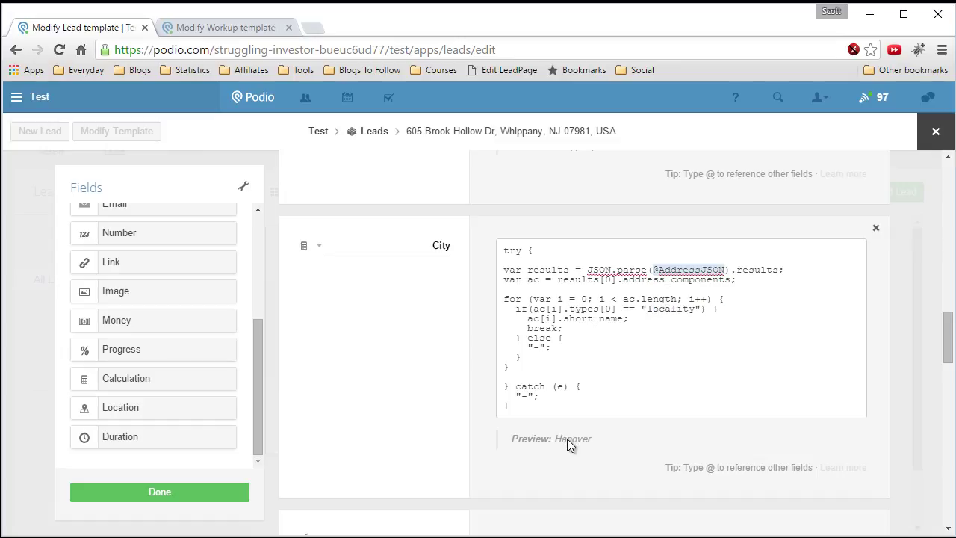
scroll(567, 438, "down", 2)
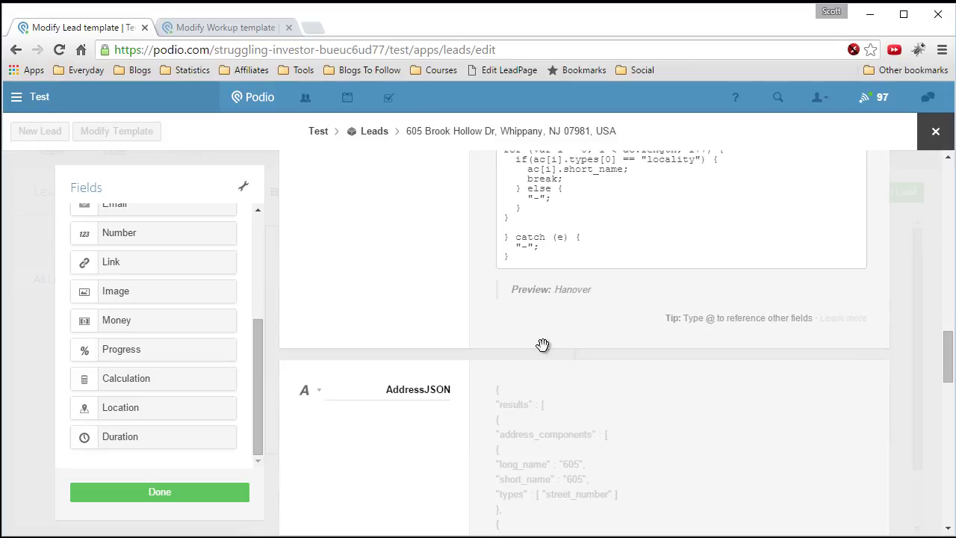
- Add a new Calculation field above AddressJSON, initially labeled State
scroll(558, 355, "down", 1)
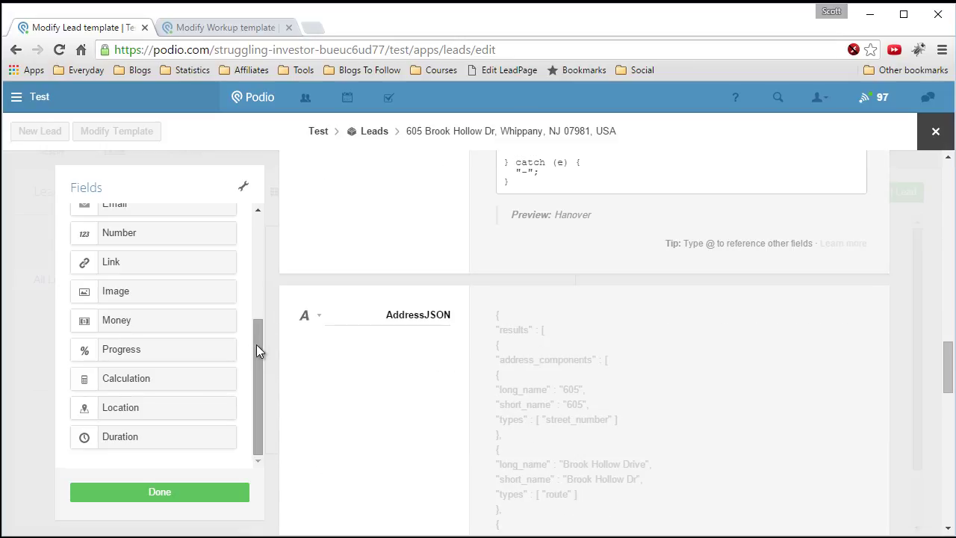
left_click_drag(142, 381, 389, 313)
double_click(388, 313)
key("BackSpace")
type("State")
right_click(527, 322)
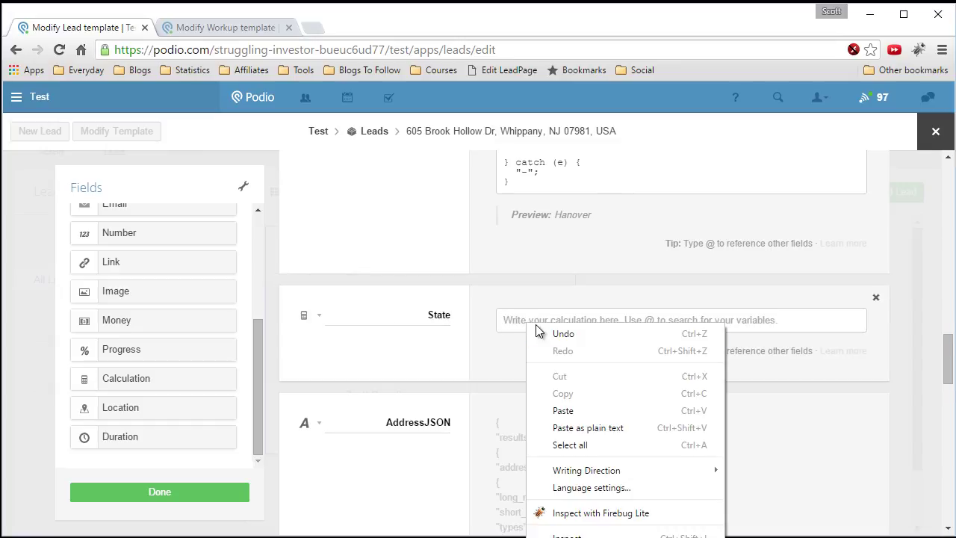
left_click(588, 411)
left_click_drag(653, 339, 725, 339)
type("@")
scroll(581, 448, "down", 1)
left_click(553, 487)
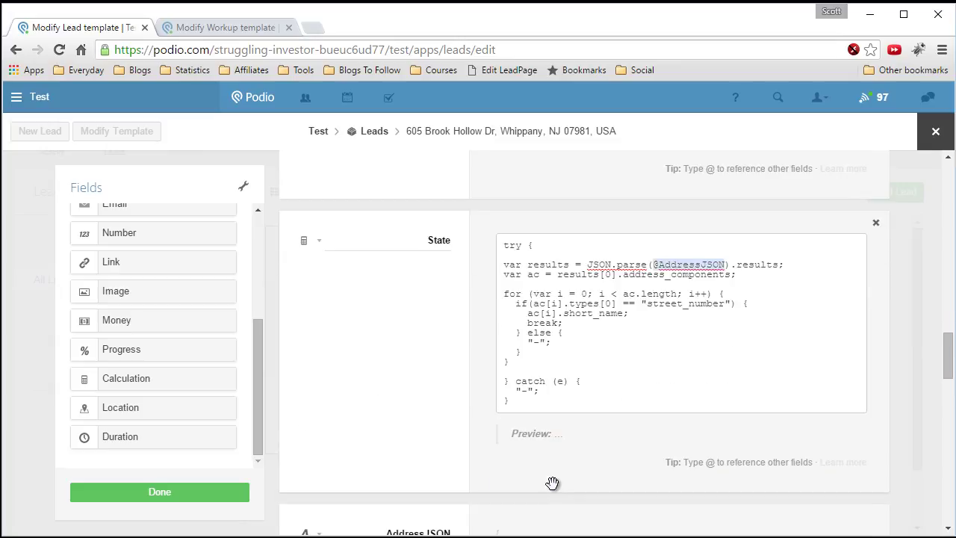
scroll(564, 358, "down", 8)
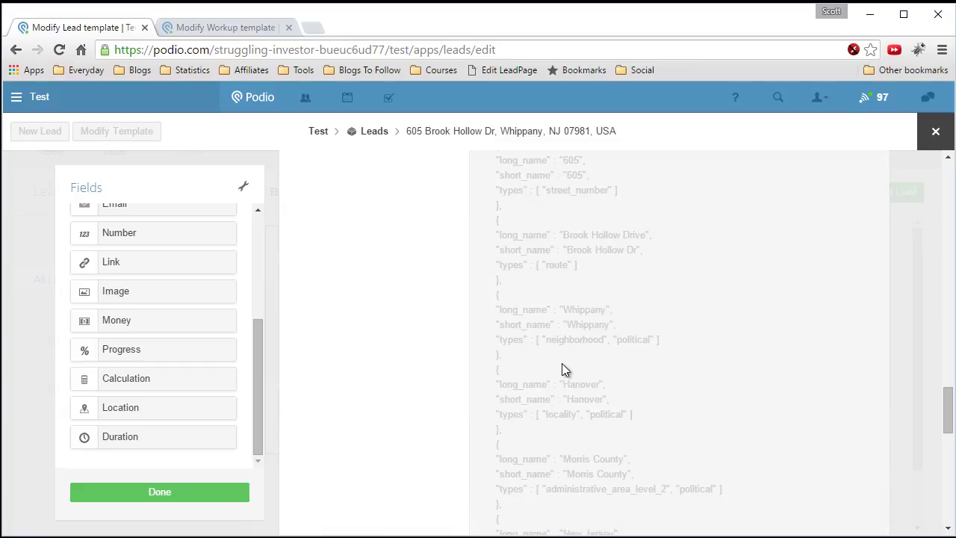
scroll(552, 367, "down", 1)
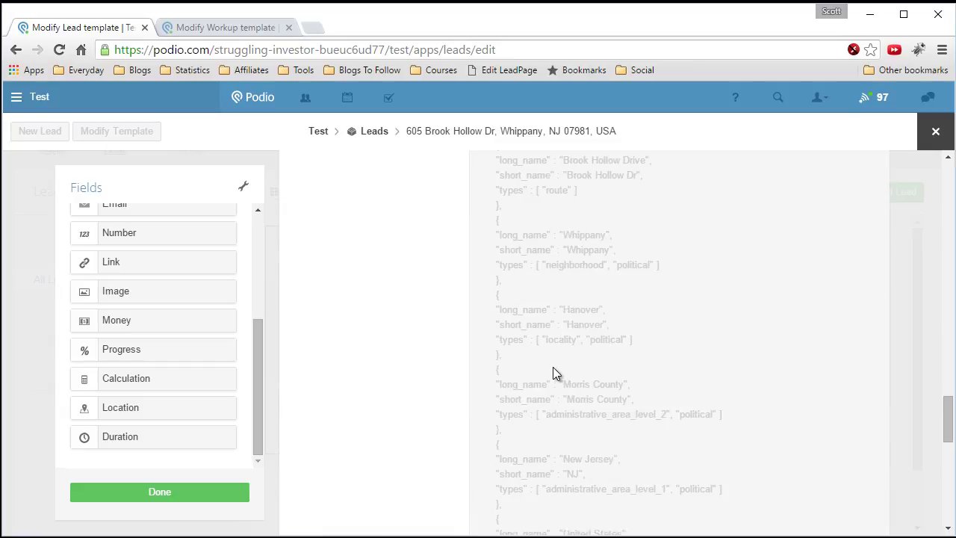
scroll(553, 374, "down", 1)
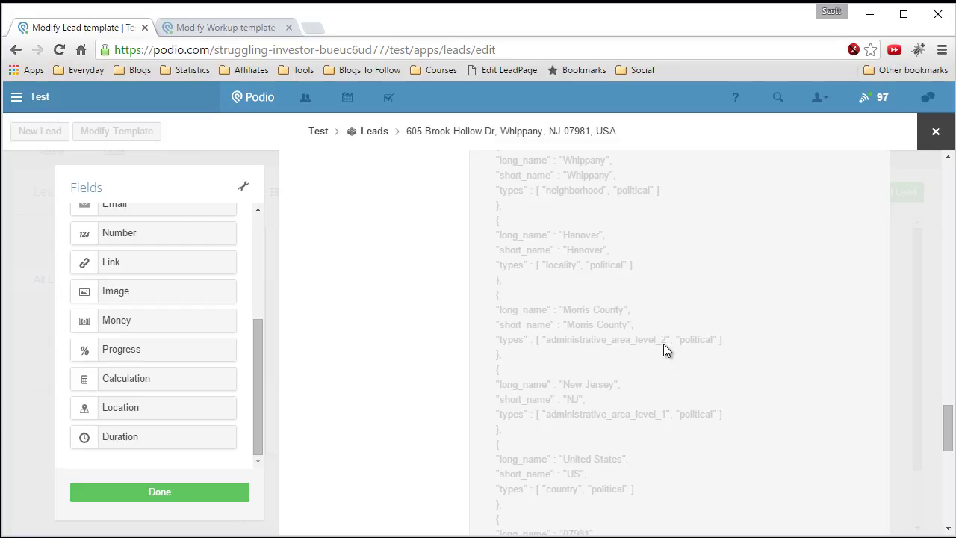
scroll(663, 344, "up", 8)
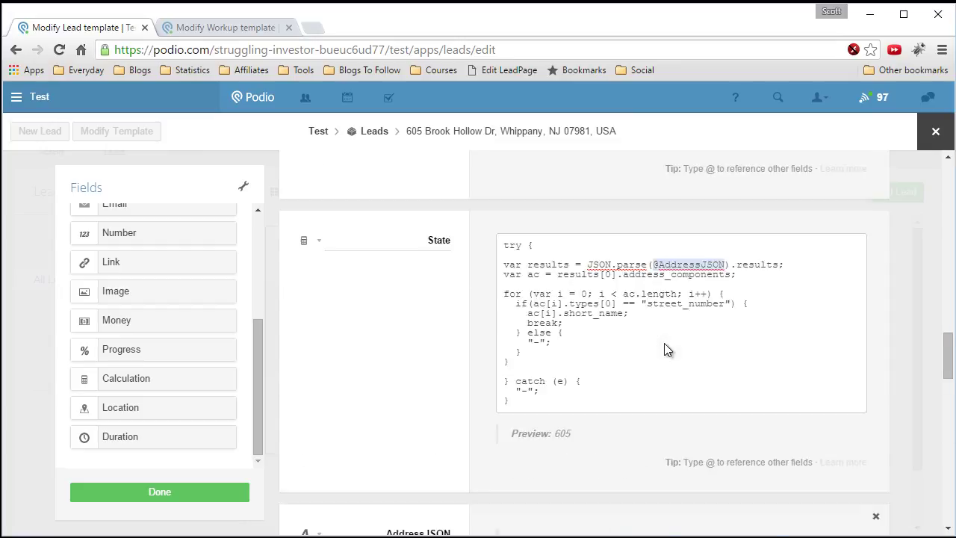
scroll(663, 343, "down", 1)
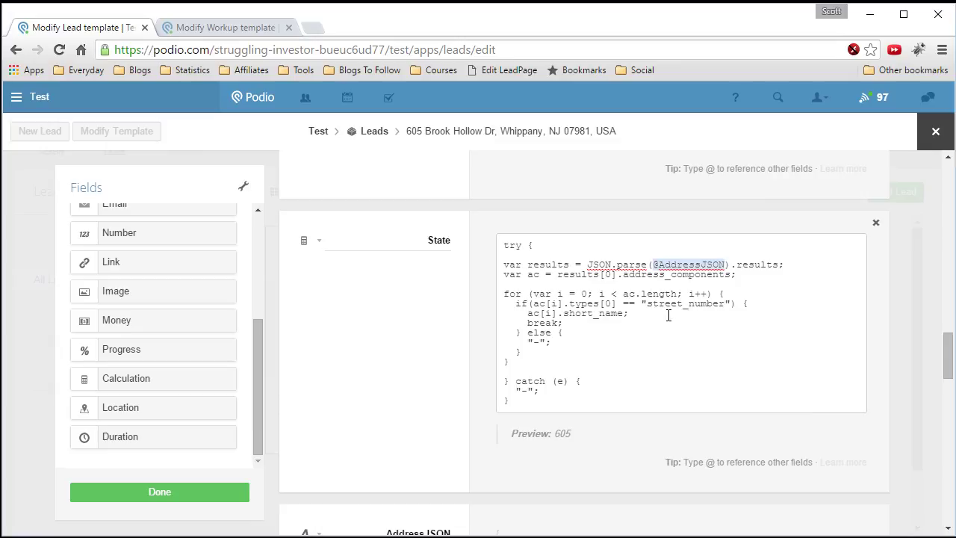
- Rename the field County and change the type to administrative_area_level_2, previewing Morris County
double_click(447, 240)
key("BackSpace")
type("County")
left_click_drag(647, 303, 724, 303)
type("administrative_")
scroll(715, 312, "down", 6)
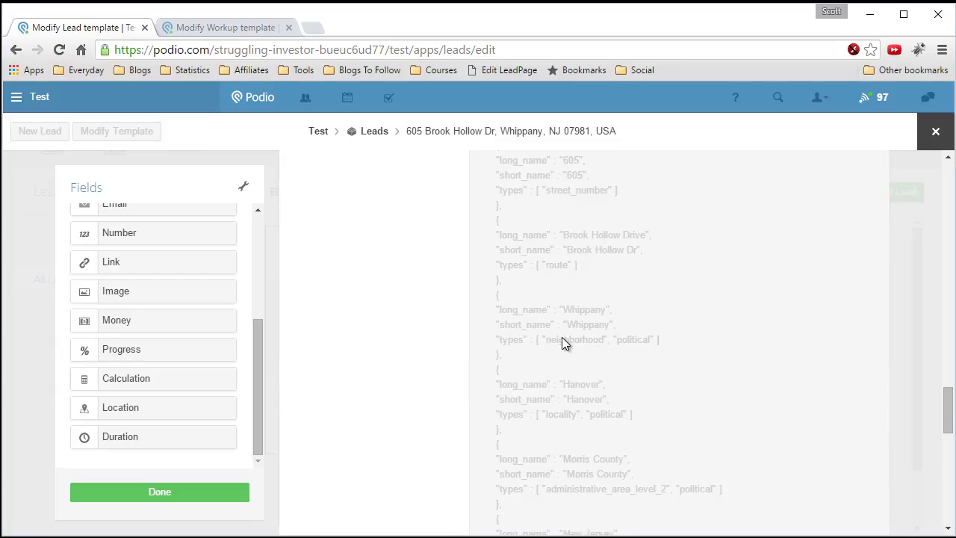
scroll(709, 346, "up", 6)
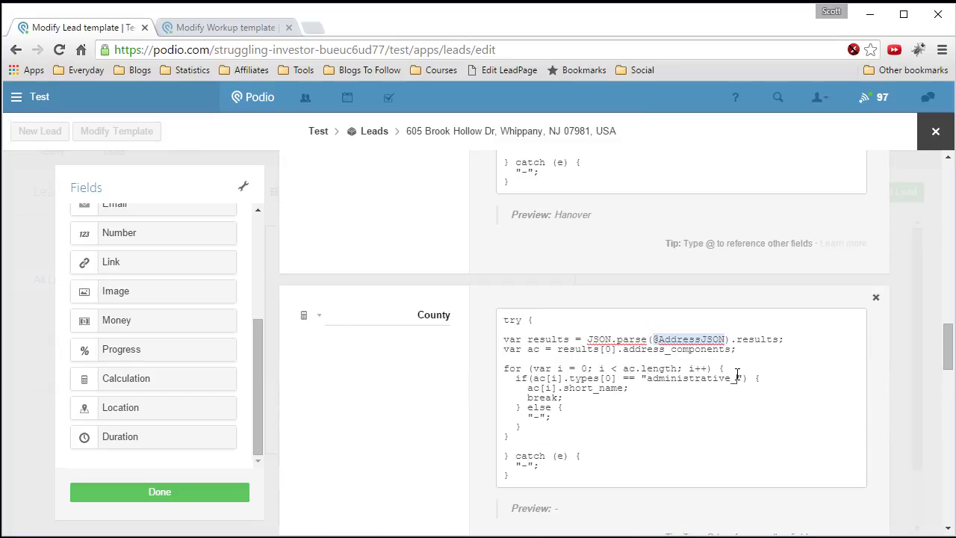
type("area_level_2")
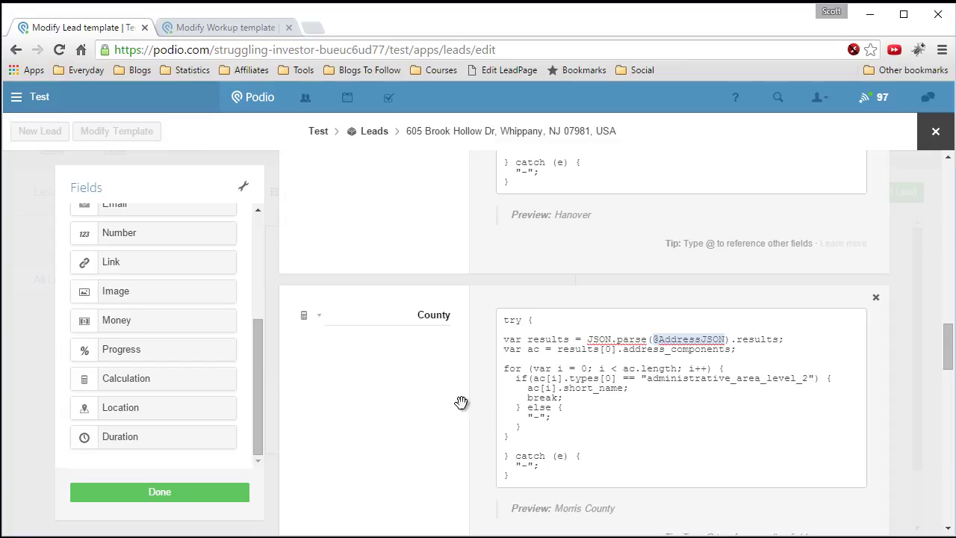
scroll(478, 407, "down", 2)
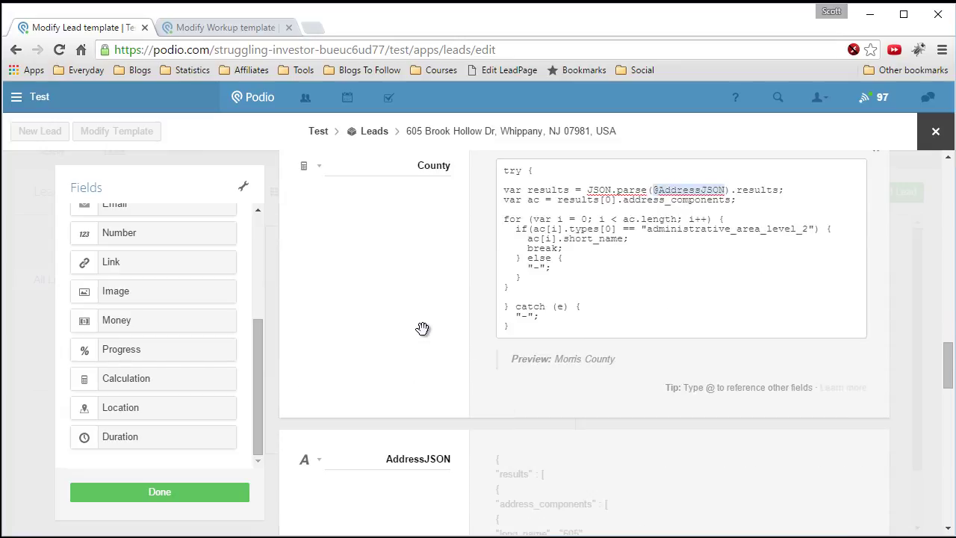
- Add a Calculation field named State and paste the parsing code into it
scroll(423, 330, "down", 1)
left_click_drag(139, 376, 448, 365)
double_click(435, 243)
type("State")
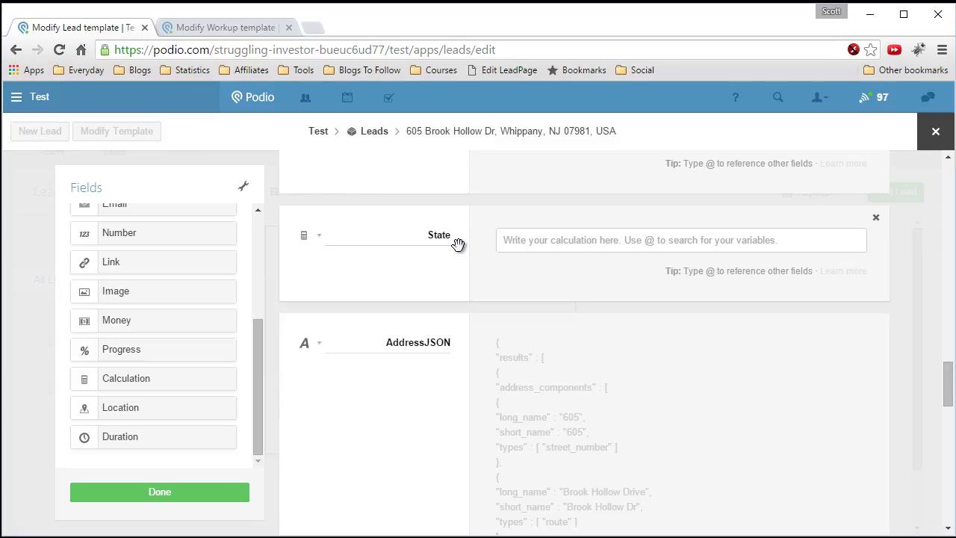
right_click(517, 248)
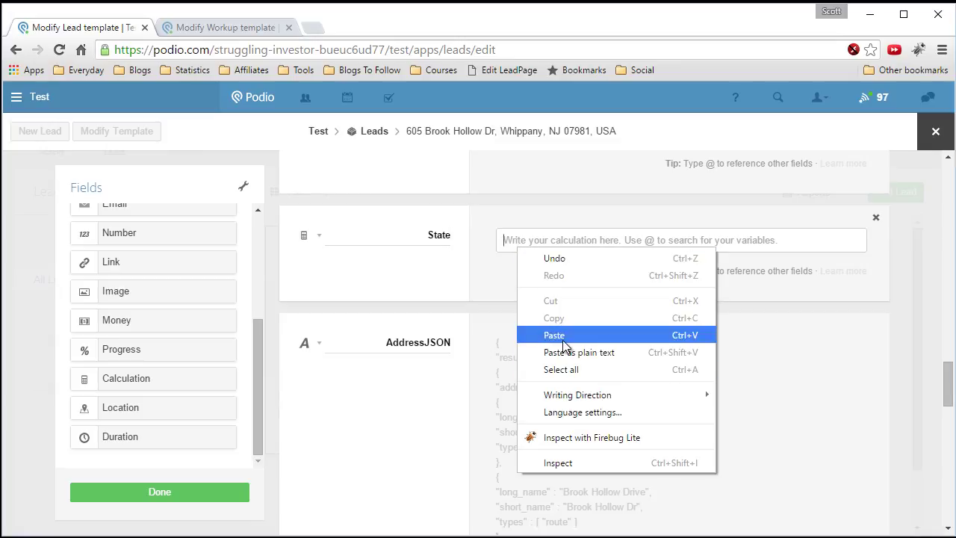
left_click(563, 335)
left_click_drag(651, 260, 724, 254)
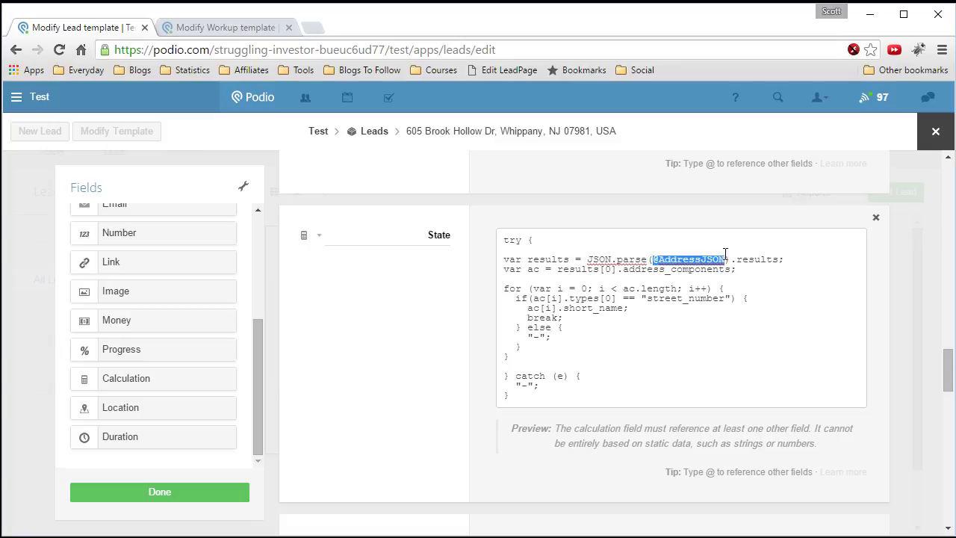
type("@")
left_click(572, 479)
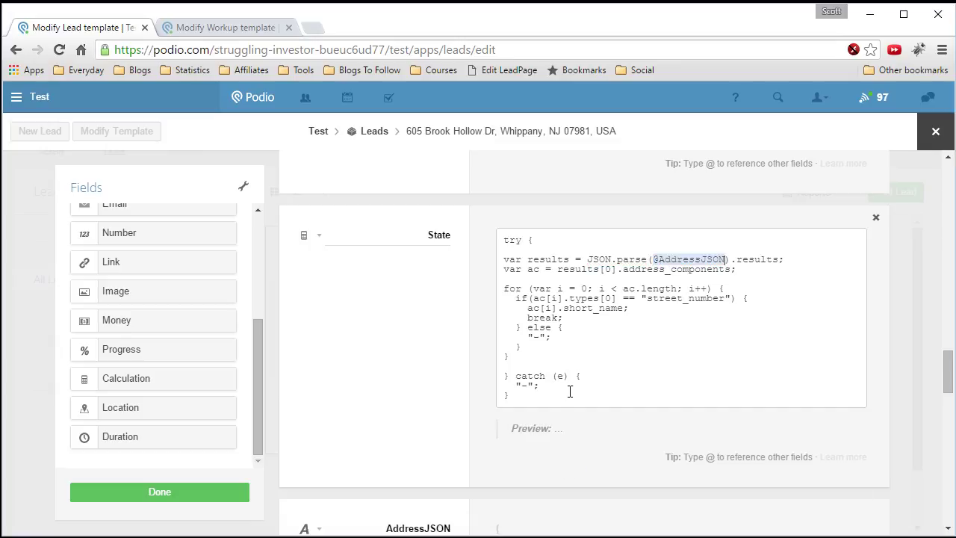
scroll(580, 370, "down", 10)
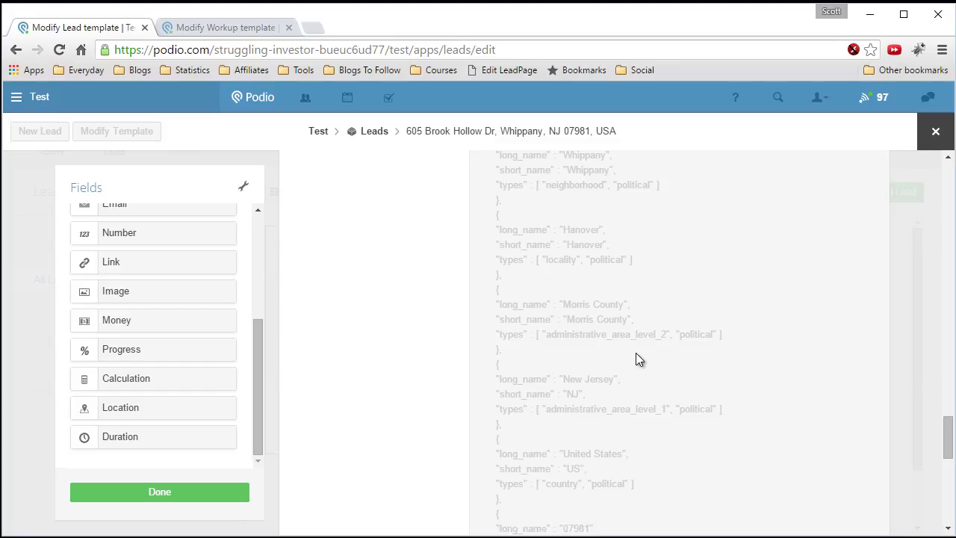
scroll(638, 351, "up", 10)
scroll(657, 345, "up", 2)
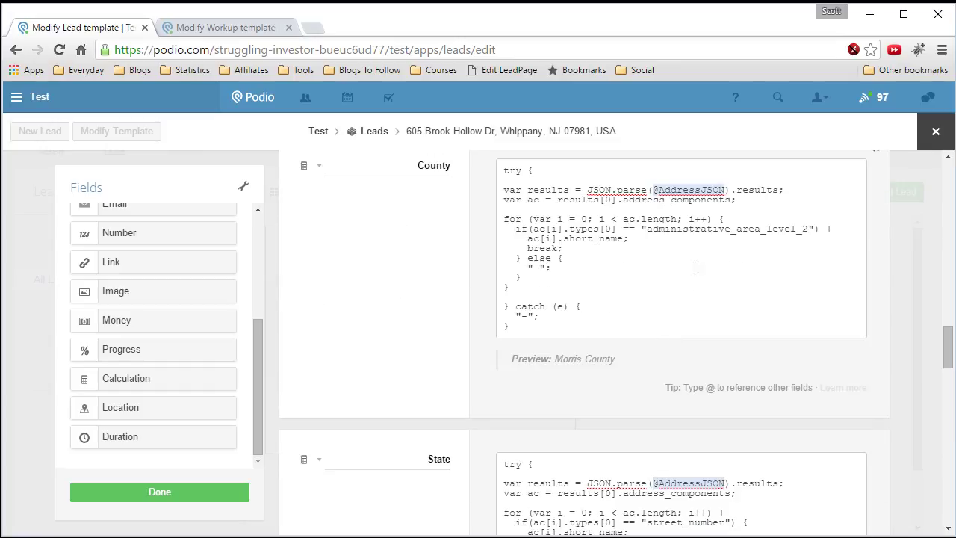
- In the State code, replace street_number with administrative_area_level_1, correcting the spelling
left_click_drag(648, 231, 796, 233)
left_click(796, 233)
scroll(730, 321, "down", 1)
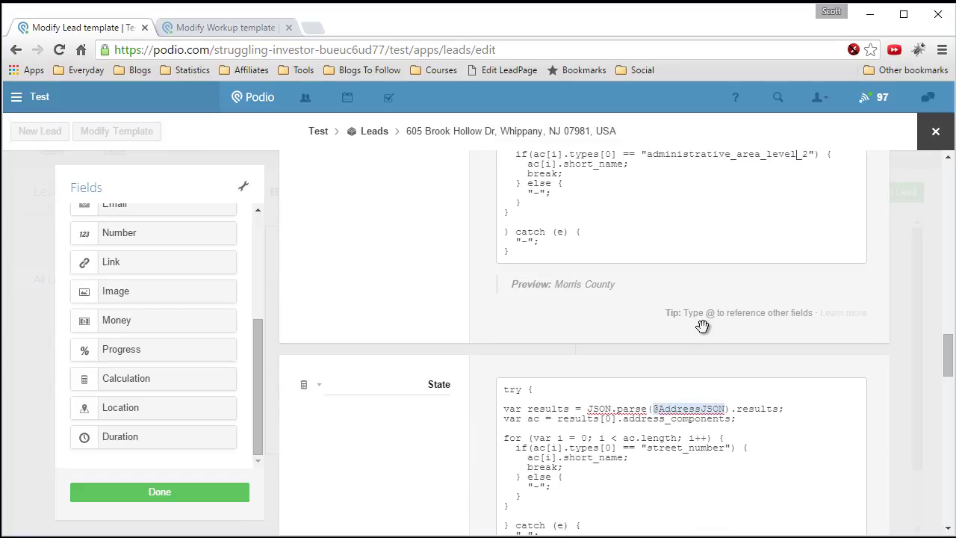
scroll(695, 329, "down", 1)
left_click_drag(647, 373, 725, 370)
type("adminstratro")
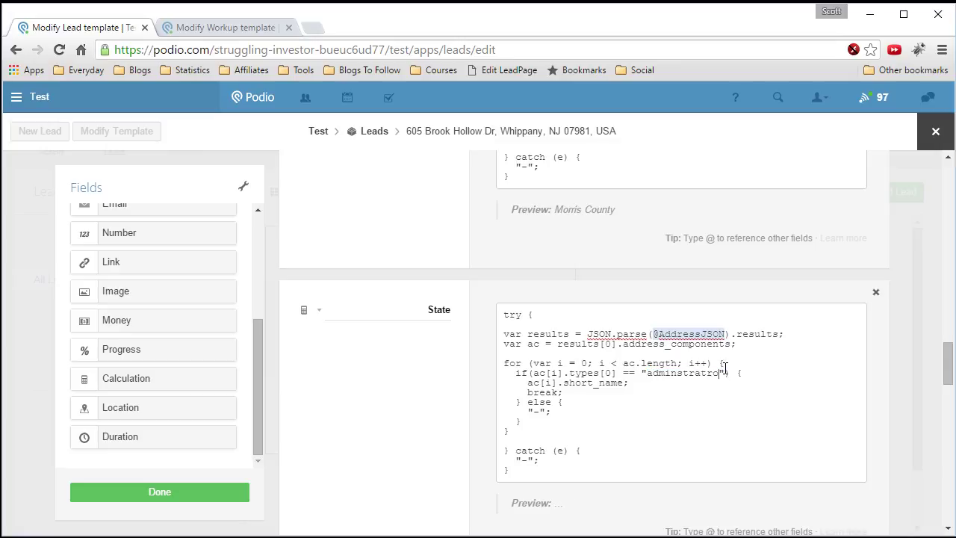
key("BackSpace")
key("BackSpace")
type("ive_area_level_1")
scroll(497, 418, "down", 1)
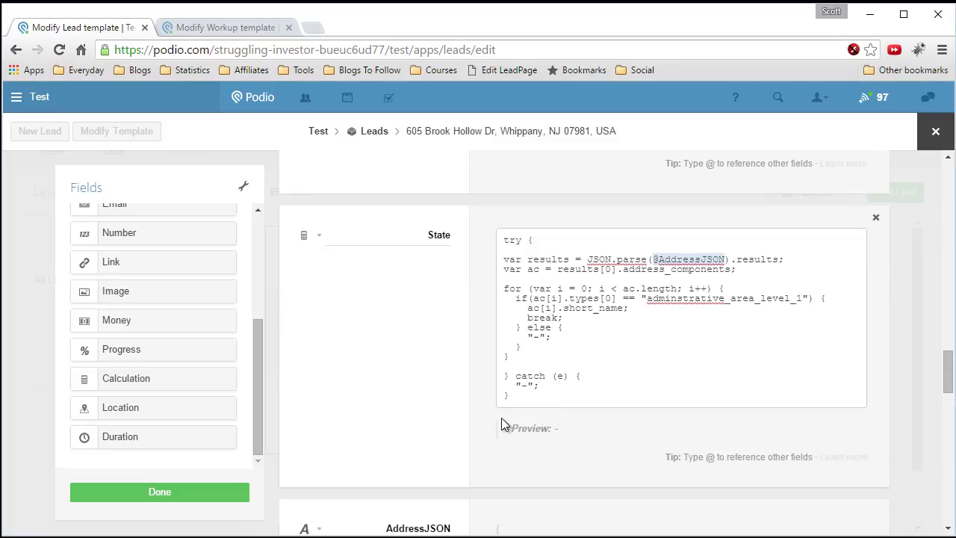
scroll(501, 417, "down", 1)
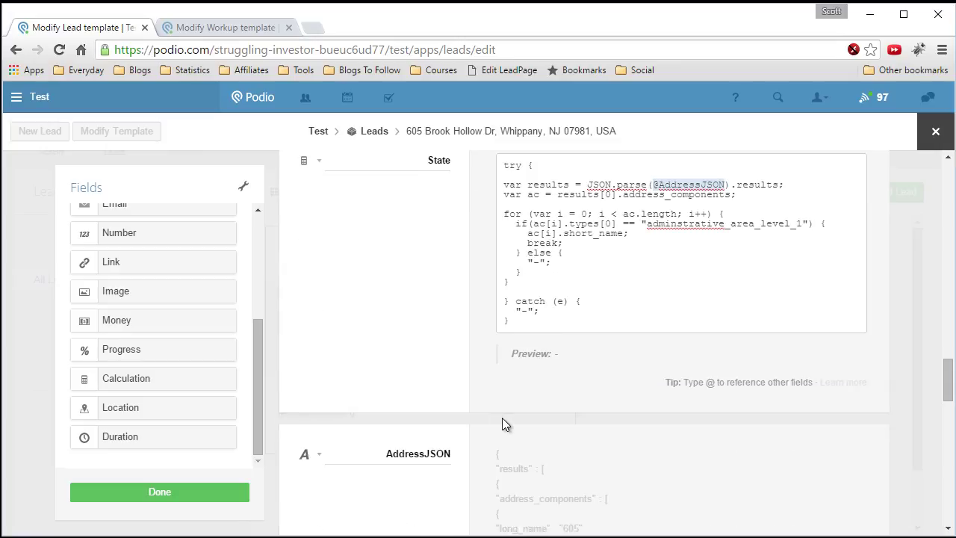
left_click(677, 226)
type("i")
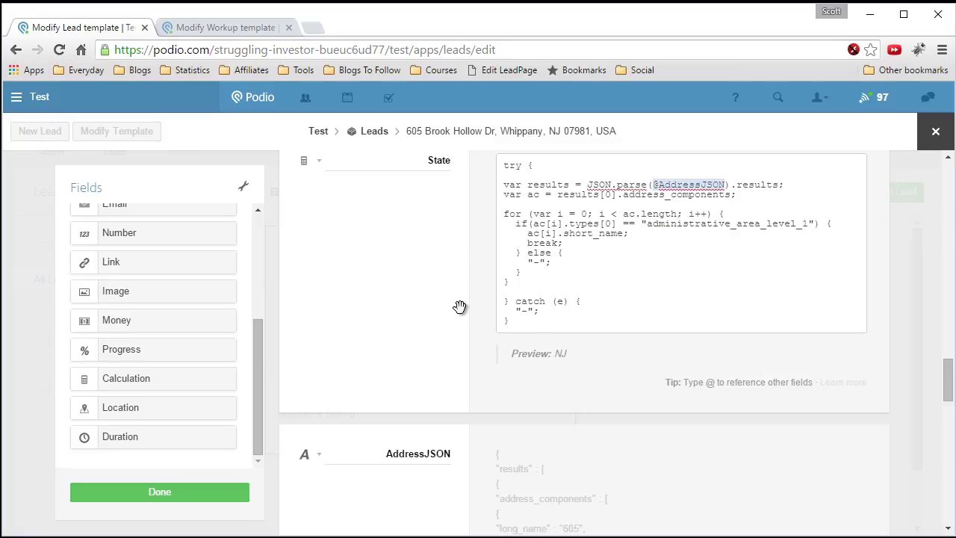
- Test long_name to preview New Jersey, then switch back to short_name for NJ
left_click_drag(594, 233, 562, 233)
key("BackSpace")
type("long")
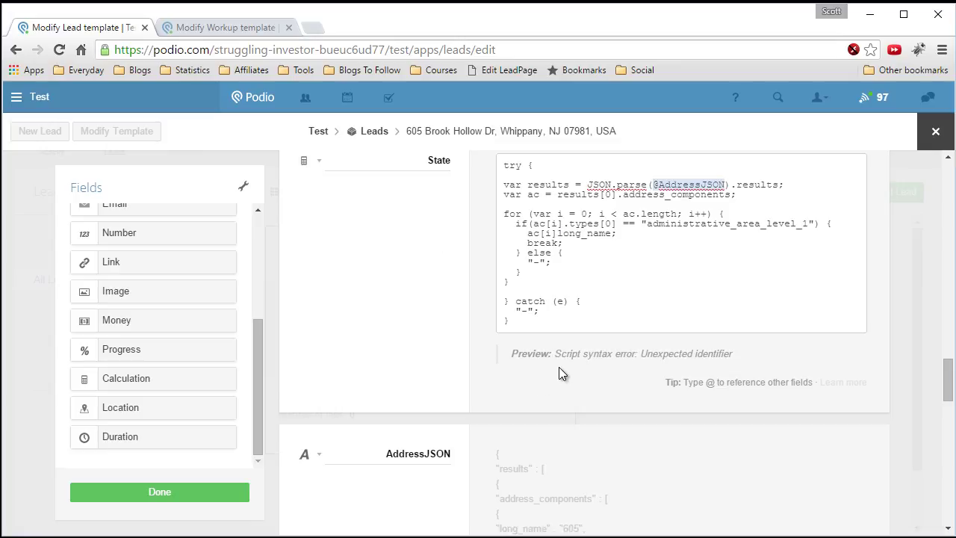
left_click(557, 233)
type(".")
left_click(498, 245)
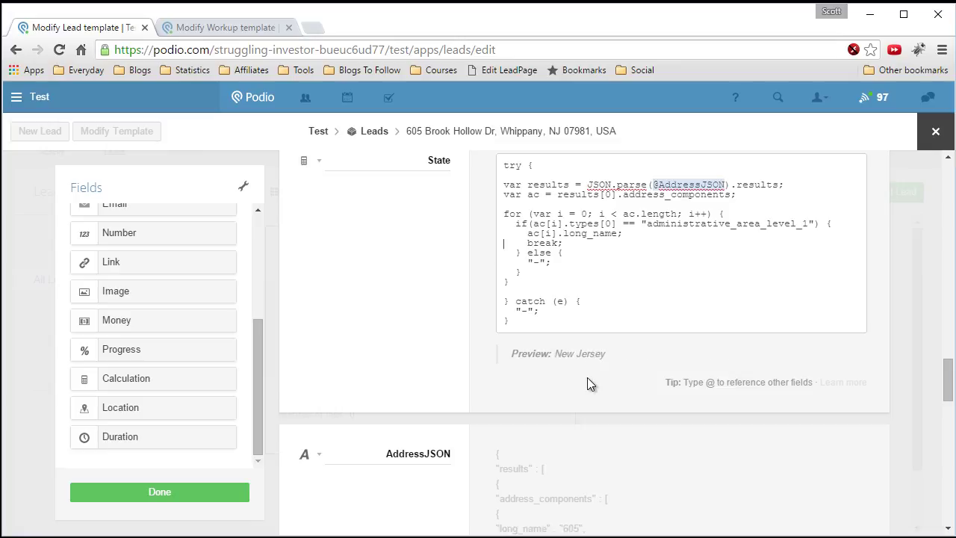
left_click_drag(564, 233, 587, 236)
type("short")
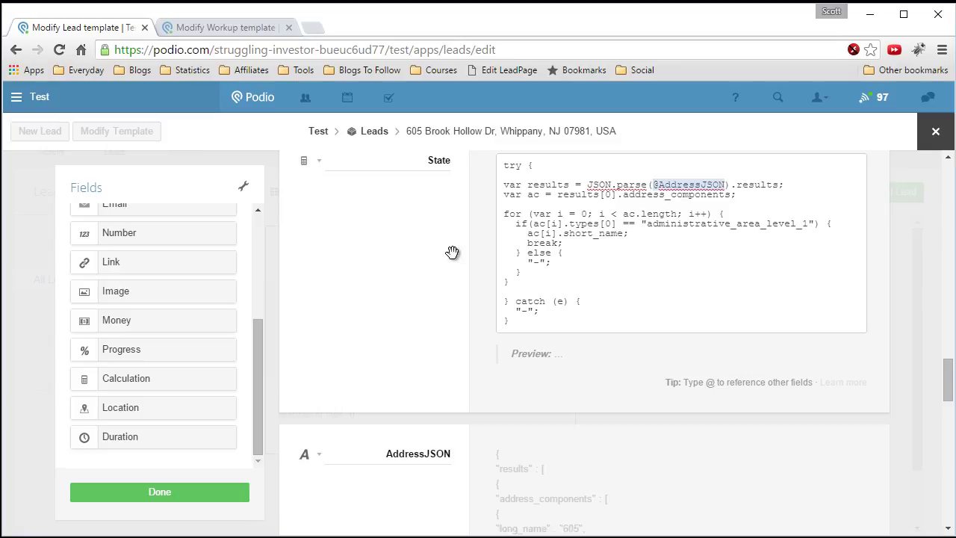
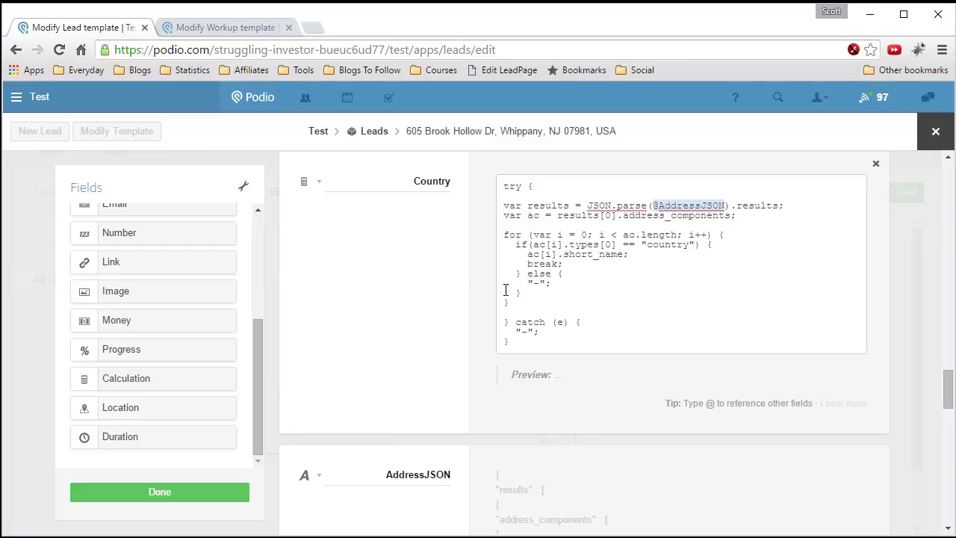
- Drag a new Calculation field into the Leads template just above AddressJSON
scroll(491, 293, "down", 2)
scroll(491, 294, "down", 2)
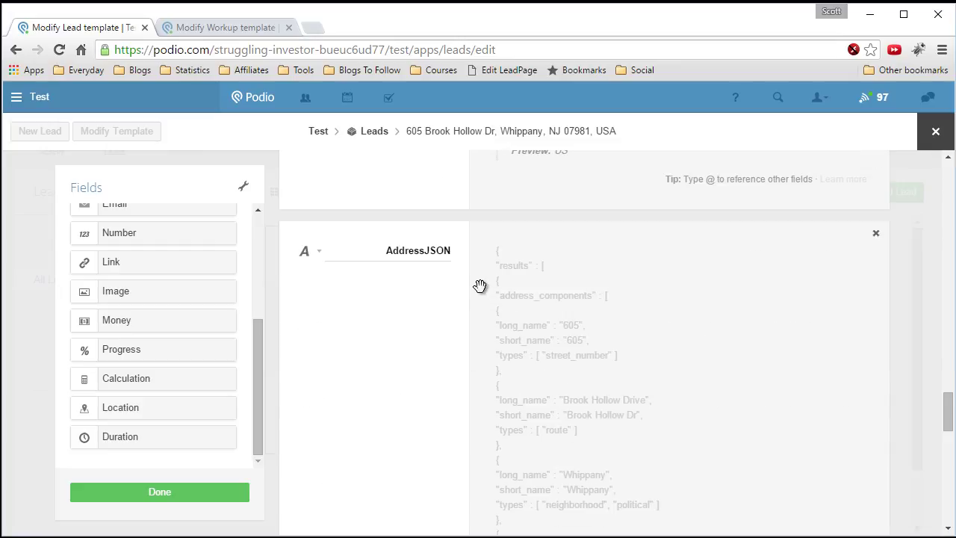
scroll(312, 322, "up", 2)
left_click_drag(186, 369, 349, 313)
- Name the new calculation field Zip and paste the calculation script into its formula
left_click(384, 324)
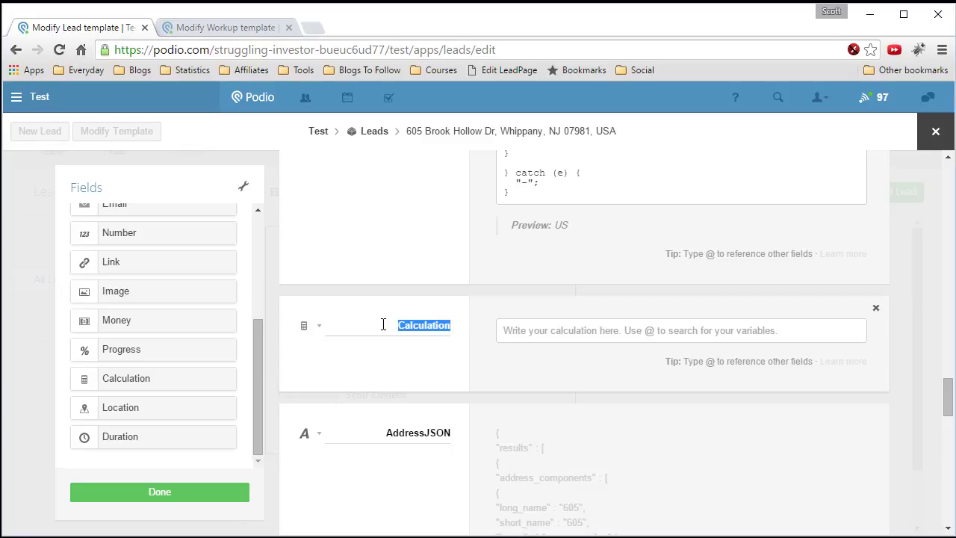
type("Zip")
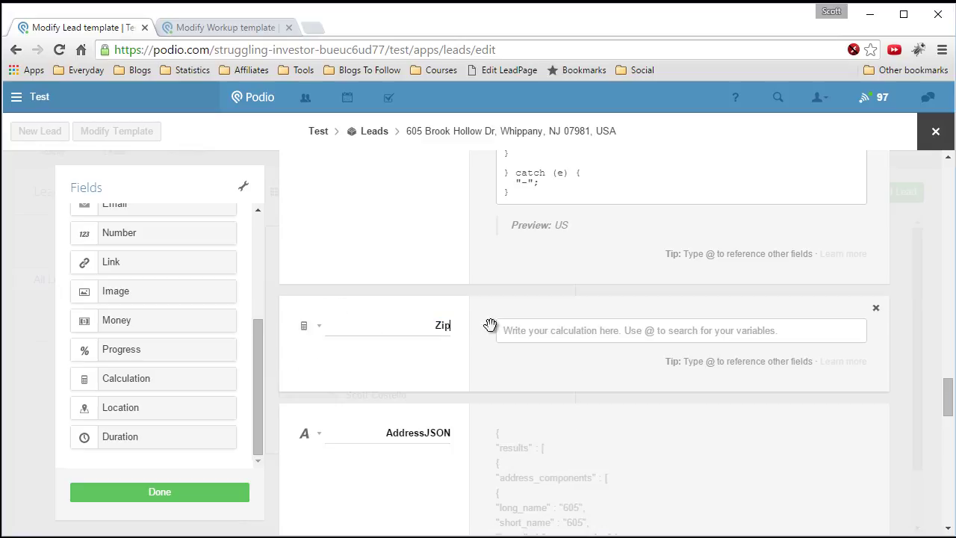
right_click(533, 329)
left_click(592, 415)
left_click_drag(653, 350, 724, 344)
type("@")
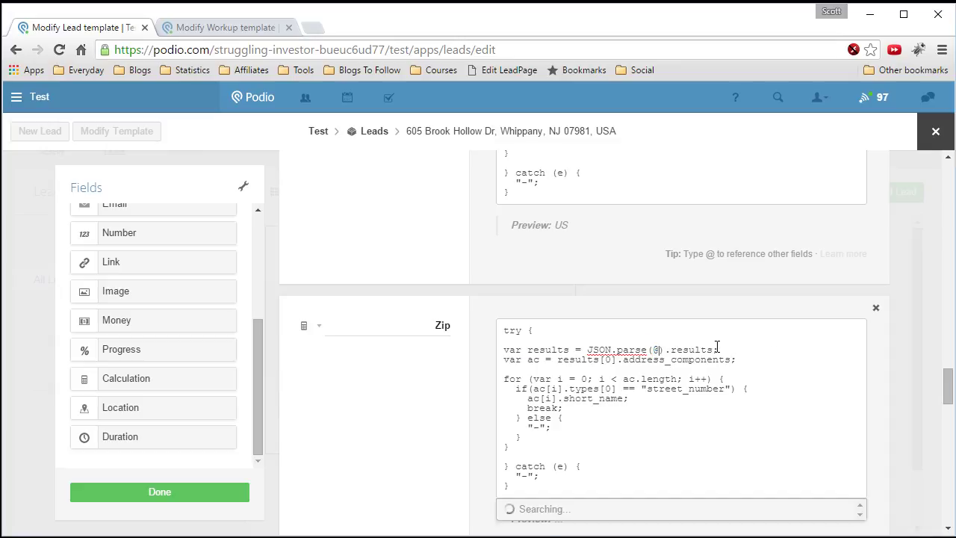
scroll(601, 378, "down", 2)
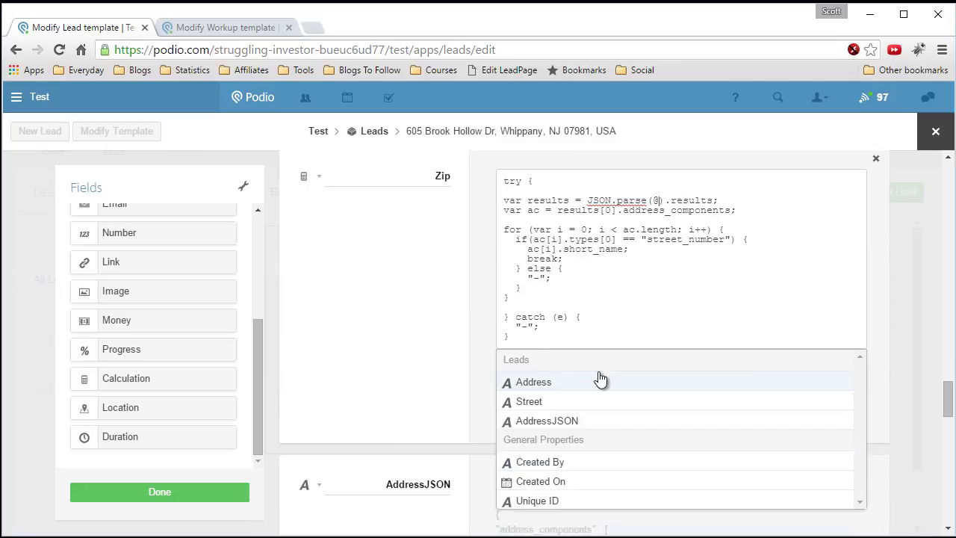
left_click(559, 420)
left_click(612, 287)
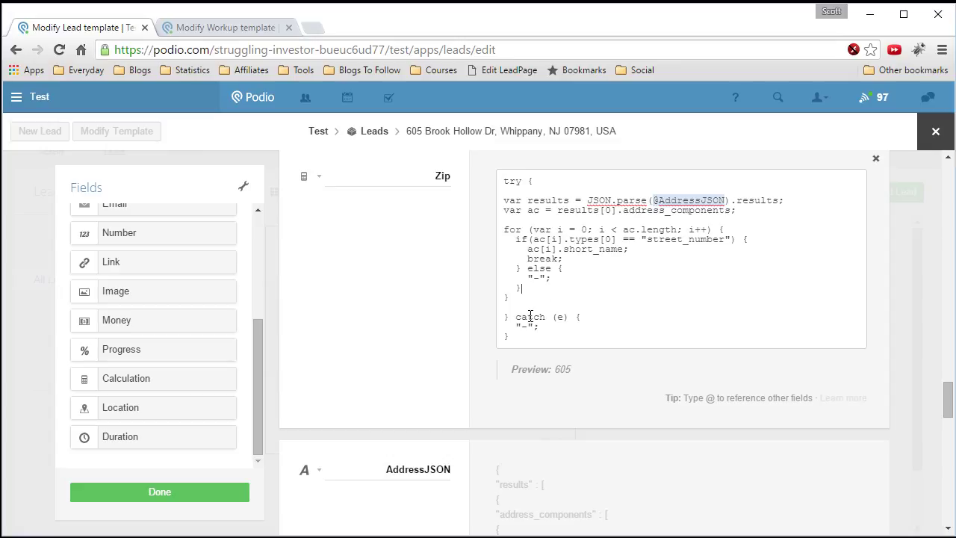
left_click_drag(648, 239, 724, 237)
type("route")
key("BackSpace")
key("BackSpace")
key("BackSpace")
key("BackSpace")
key("BackSpace")
type("postal_code")
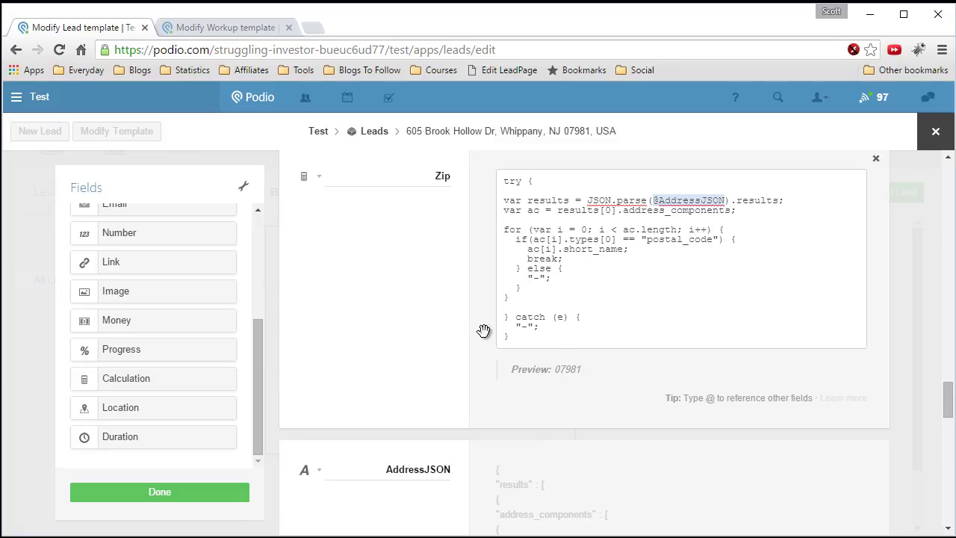
scroll(446, 303, "down", 1)
scroll(427, 291, "down", 1)
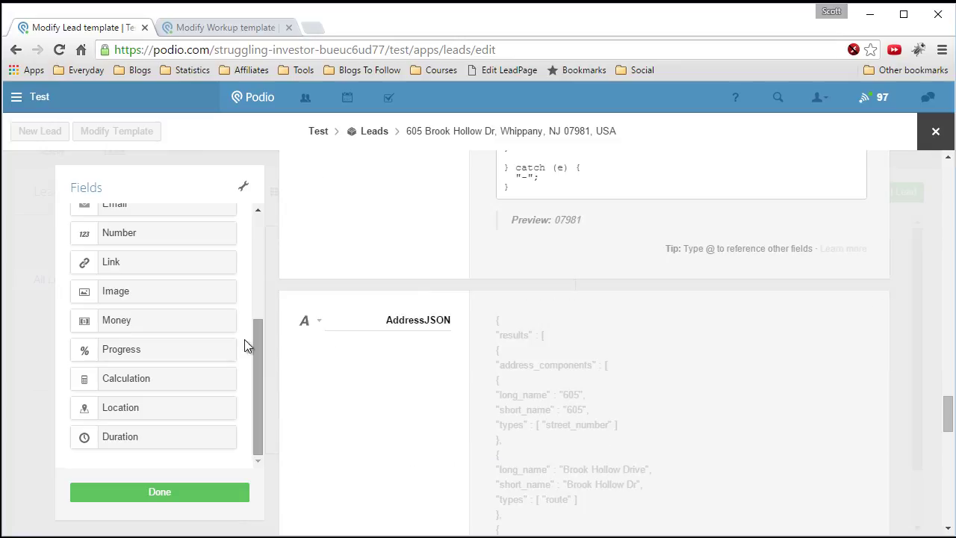
- Add a Calculation field named Zip Suffix and paste the calculation script into it
left_click_drag(139, 377, 423, 322)
type("Zip")
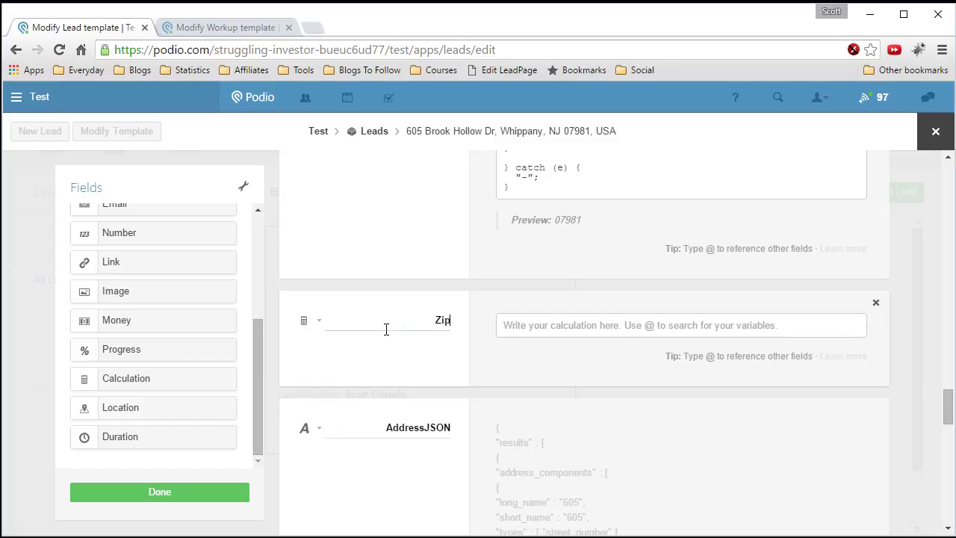
type("+")
key("BackSpace")
type("Suffix")
left_click(540, 322)
right_click(540, 323)
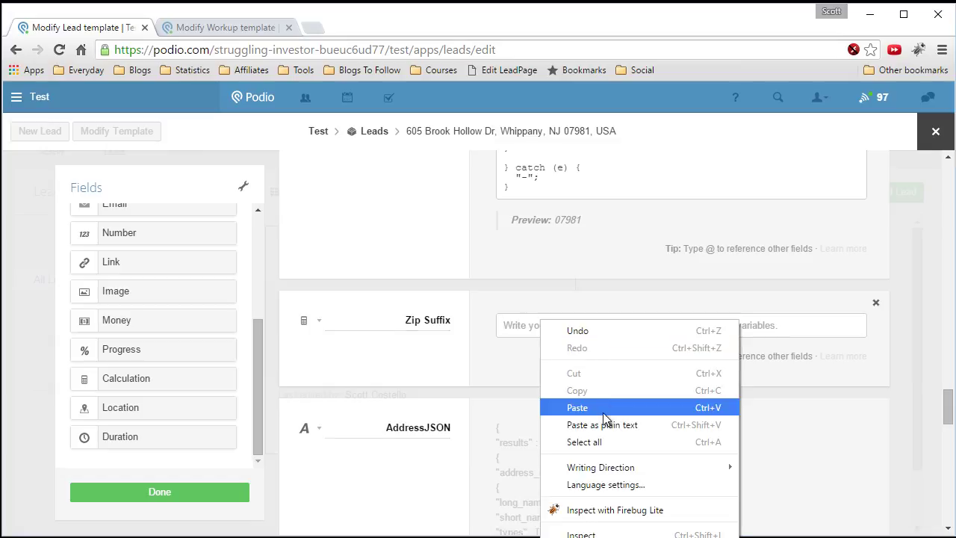
left_click(603, 406)
left_click_drag(713, 344, 656, 341)
type("@")
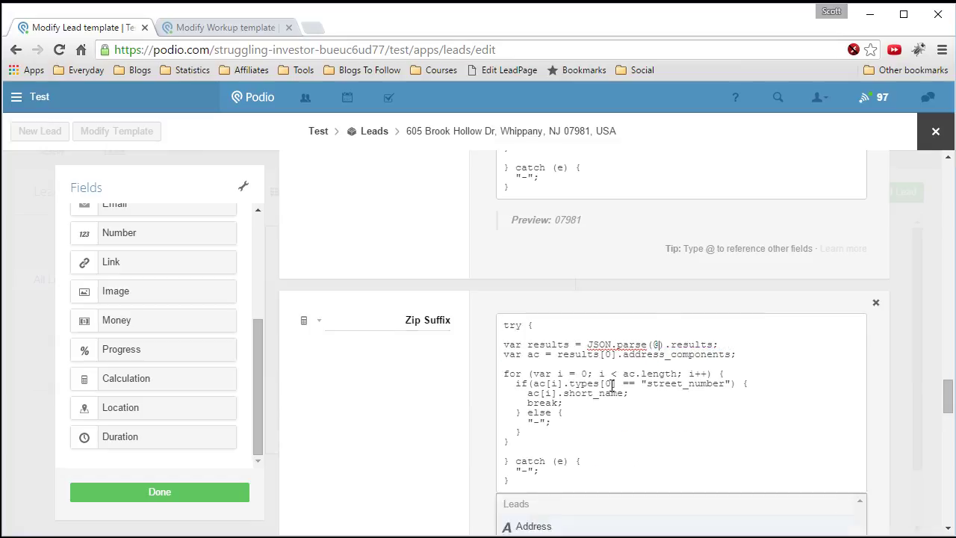
scroll(556, 496, "down", 2)
left_click(560, 424)
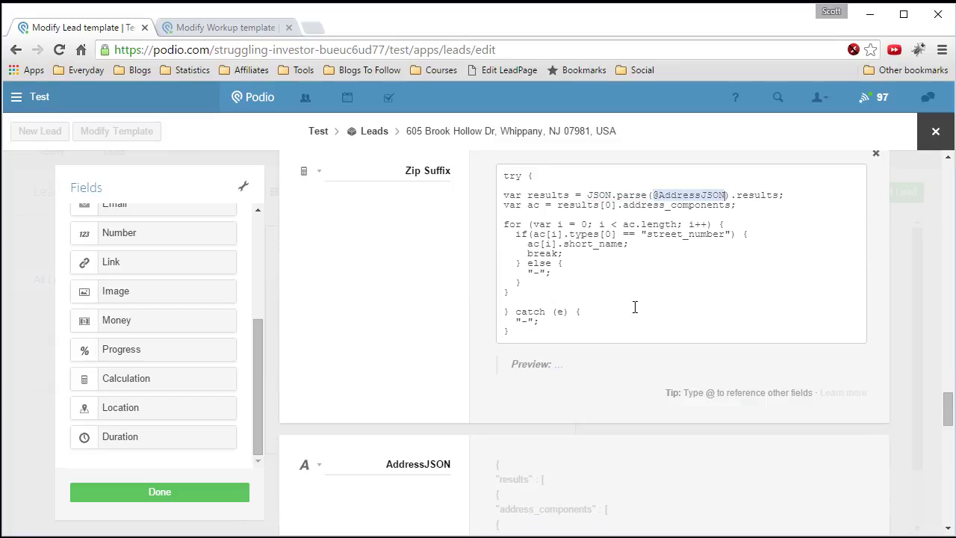
left_click_drag(647, 235, 725, 233)
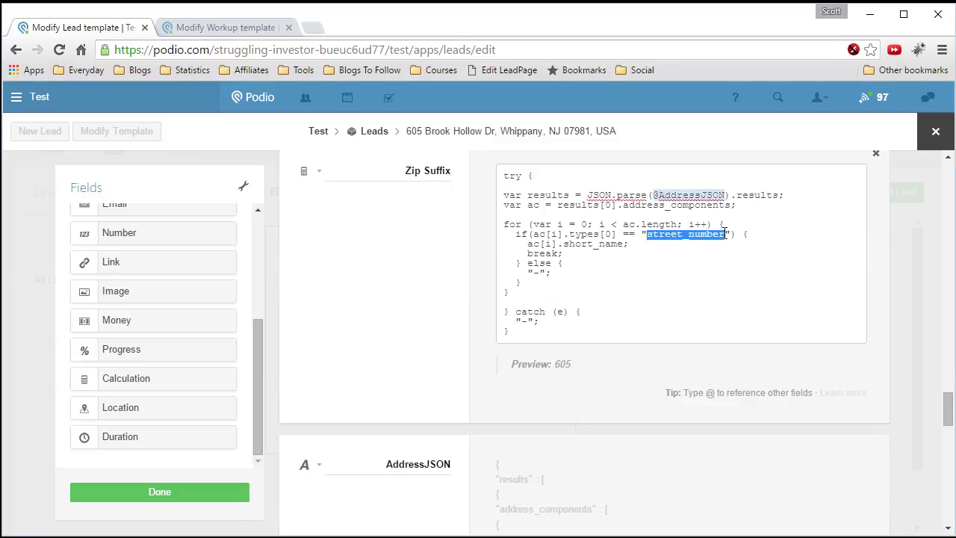
type("postal_code")
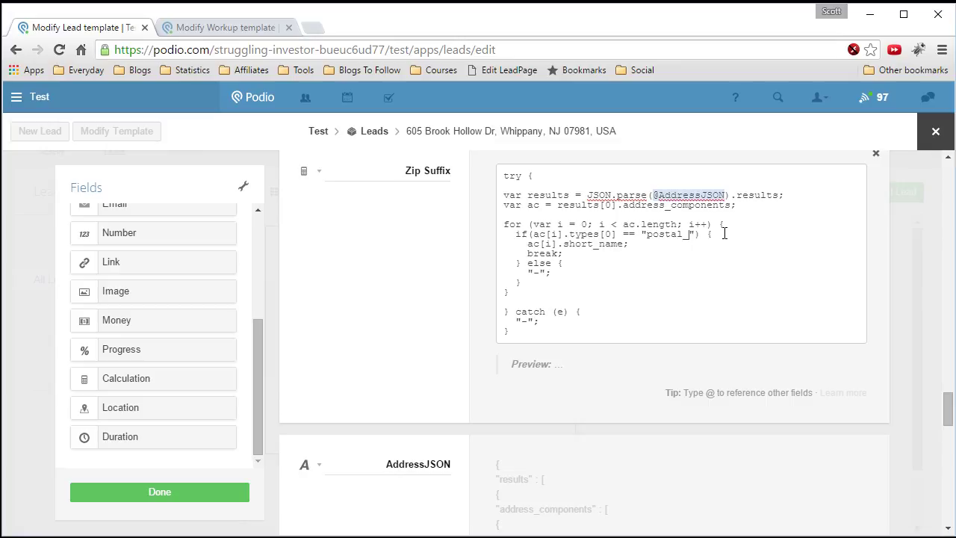
type("_suffix")
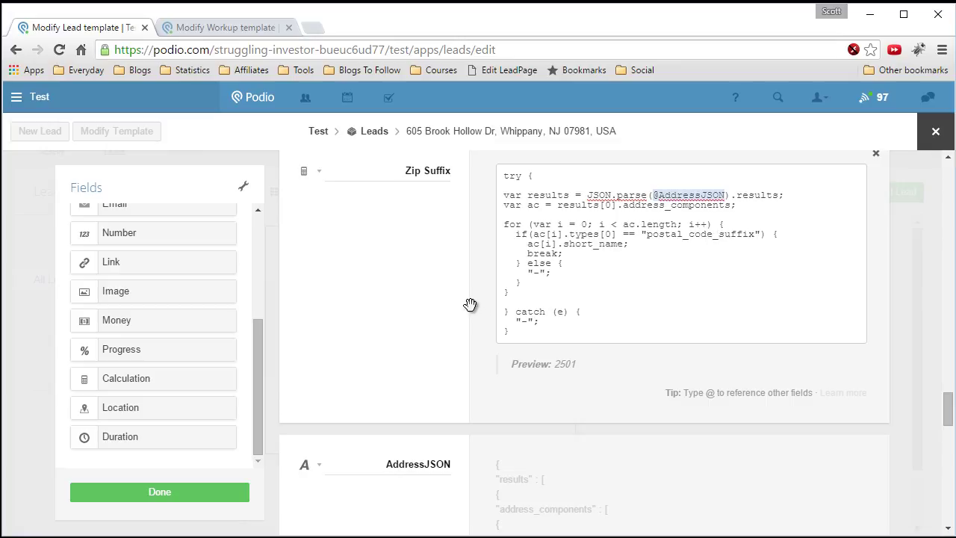
- Add another Calculation field below Zip Suffix and select its default name
scroll(470, 337, "down", 7)
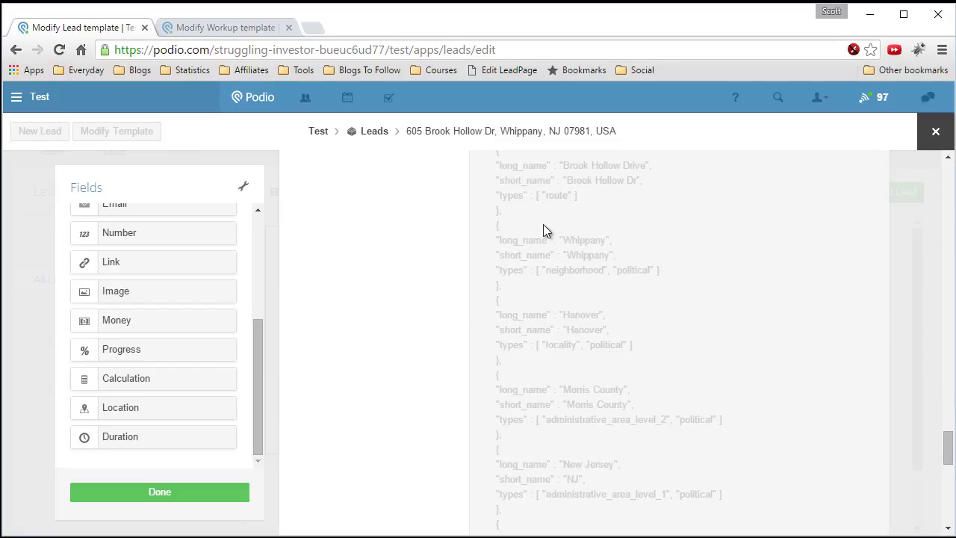
scroll(544, 422, "down", 3)
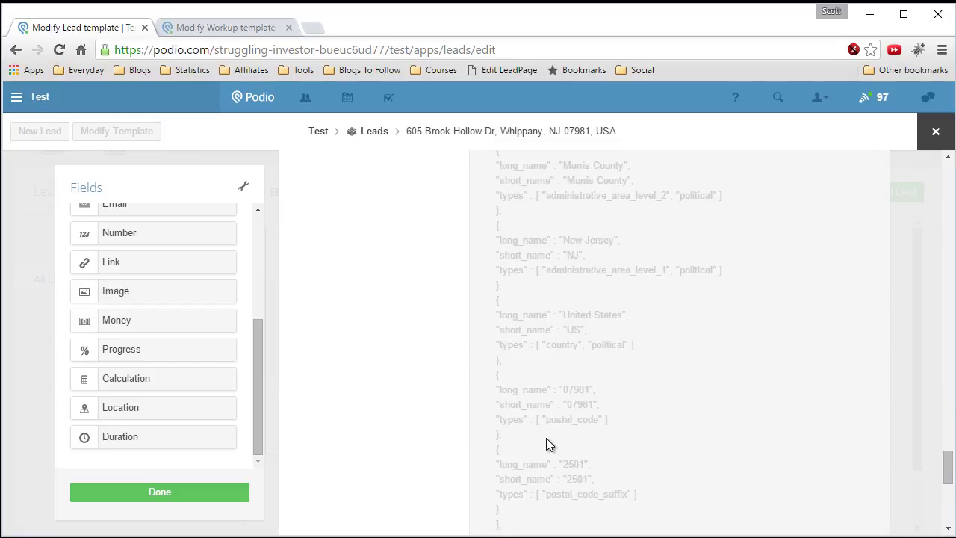
scroll(549, 419, "up", 8)
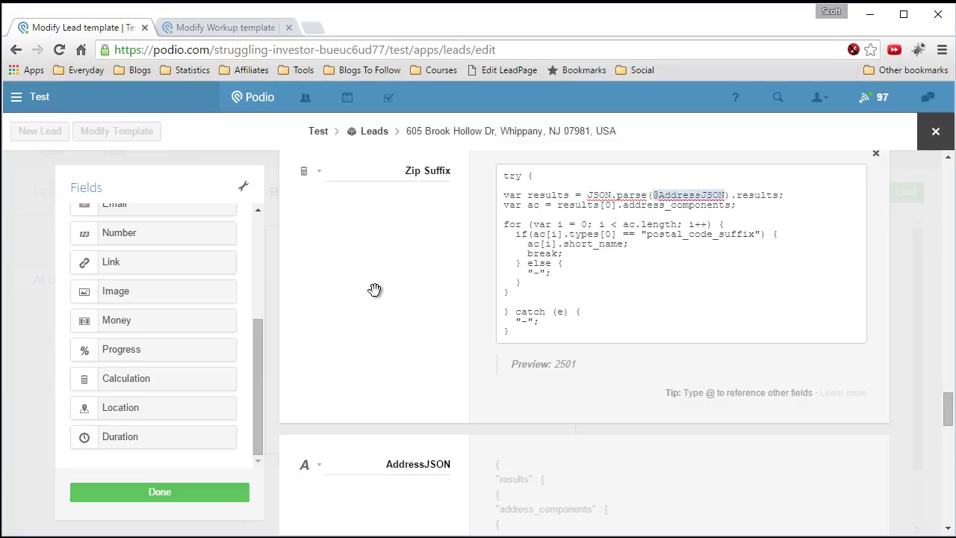
scroll(375, 290, "down", 1)
scroll(363, 279, "up", 1)
left_click_drag(143, 377, 401, 465)
double_click(406, 468)
- Name the new calculation field Longtitude and start editing its empty formula
type("Longtitude")
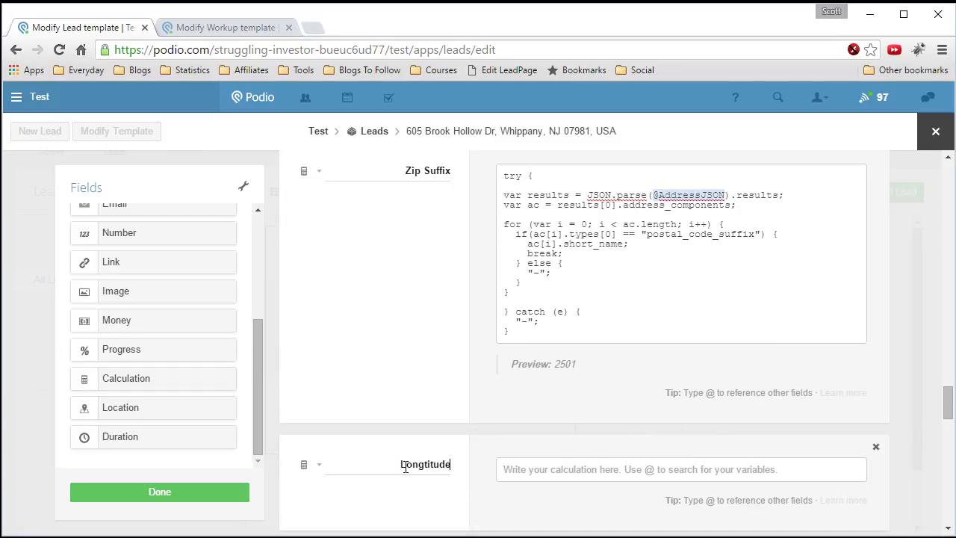
scroll(422, 449, "down", 1)
left_click(537, 395)
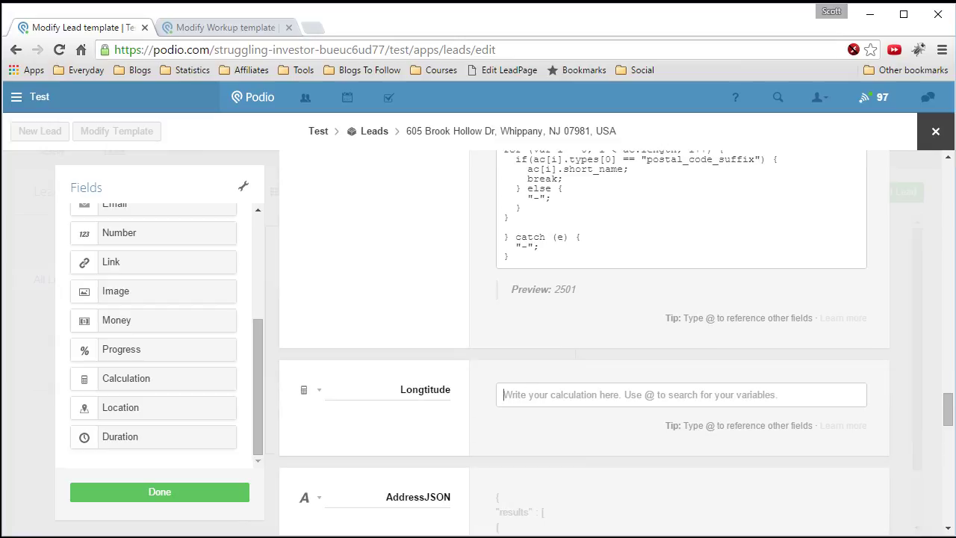
- Copy the Longitude calculation code from the Workup template into the clipboard
left_click(211, 33)
scroll(534, 327, "down", 12)
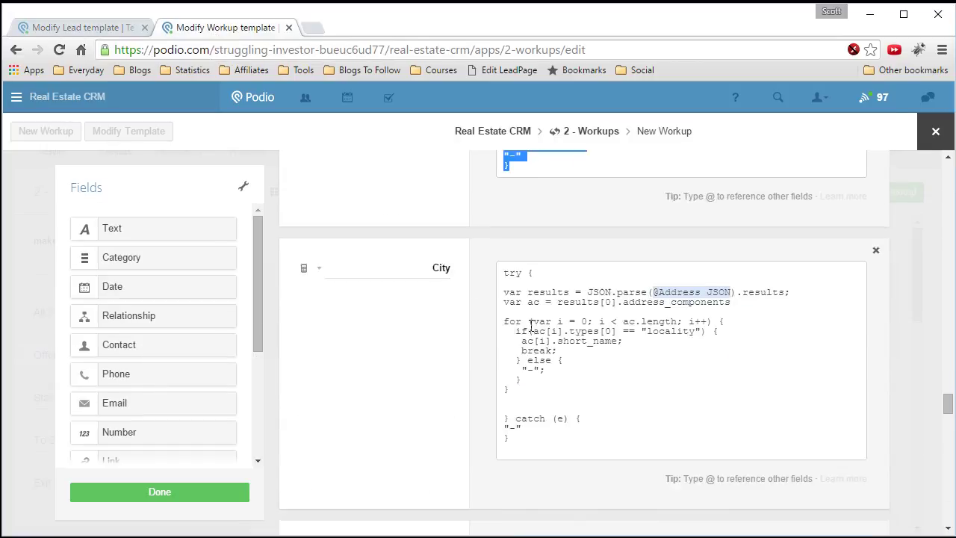
scroll(530, 326, "down", 13)
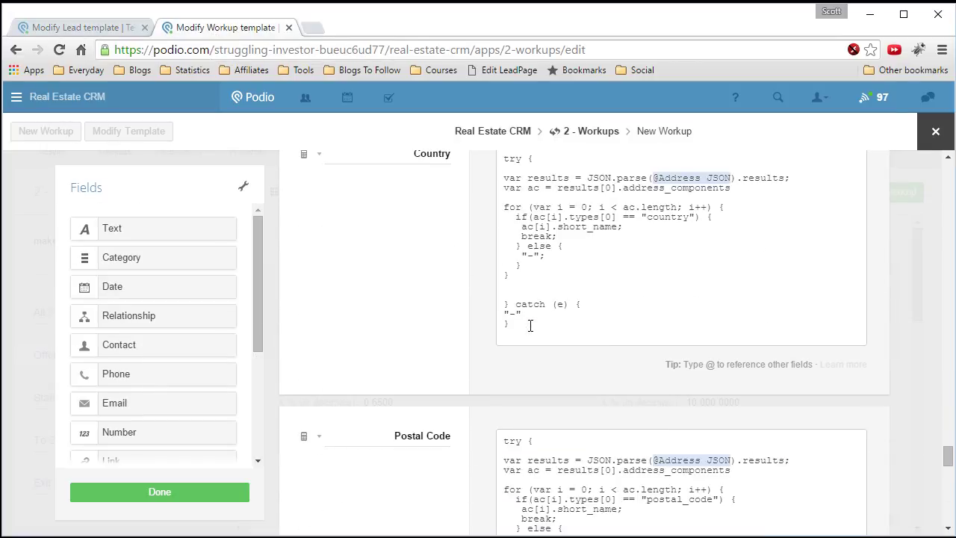
scroll(530, 326, "down", 1)
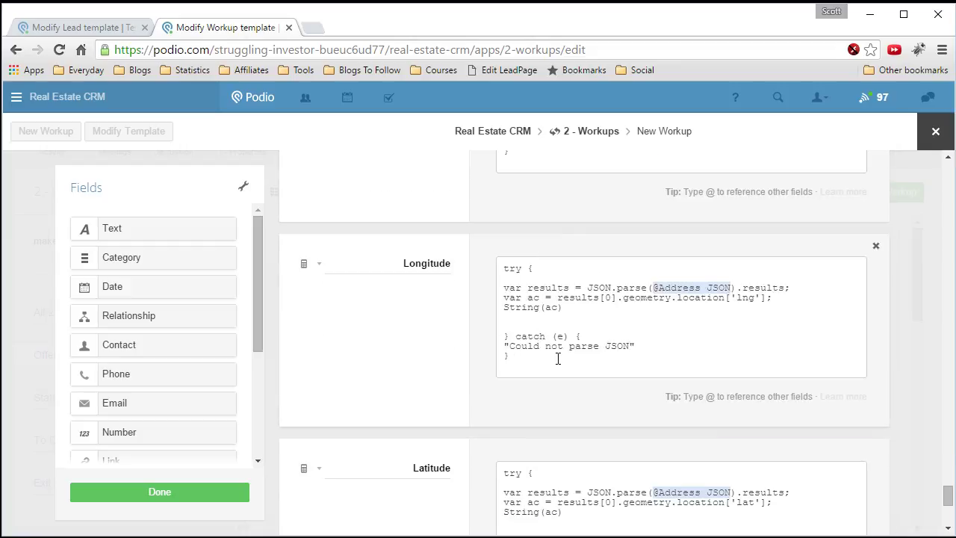
left_click_drag(515, 357, 453, 264)
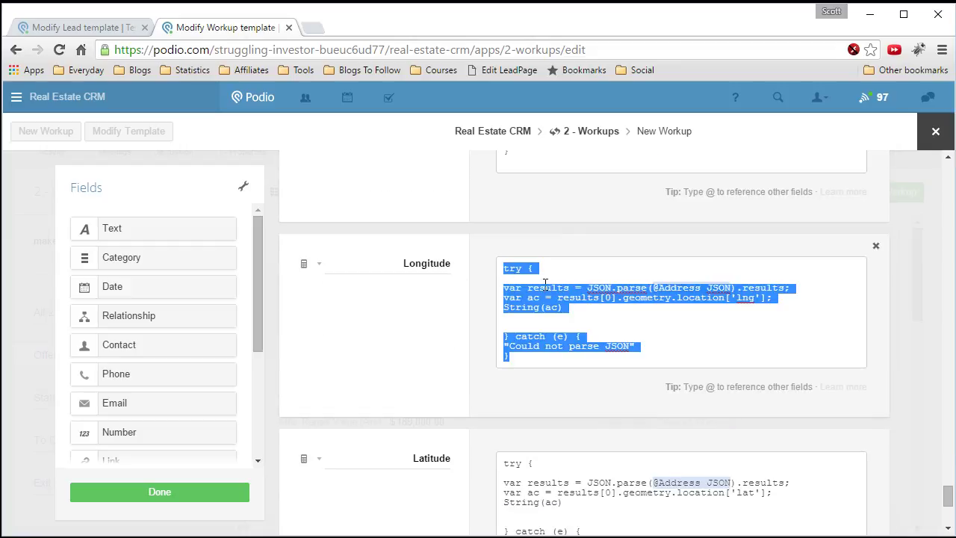
right_click(557, 303)
left_click(607, 333)
left_click(112, 28)
left_click(540, 383)
right_click(541, 391)
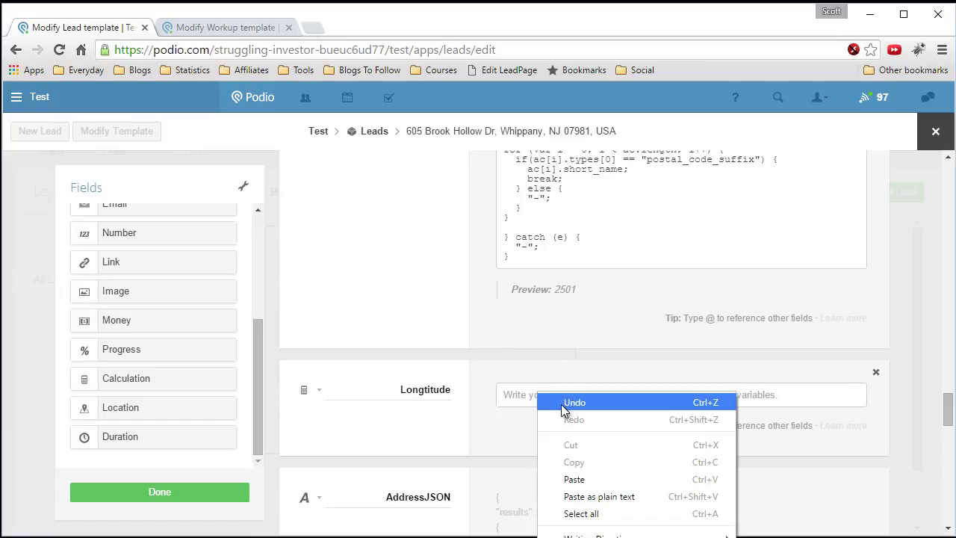
left_click(579, 478)
scroll(626, 366, "down", 2)
left_click_drag(652, 263, 732, 261)
type("@")
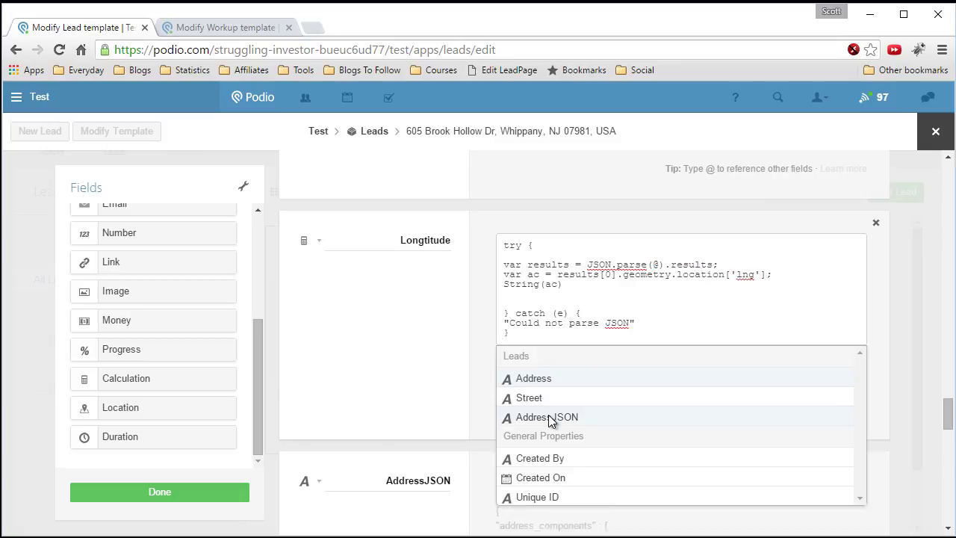
left_click(550, 420)
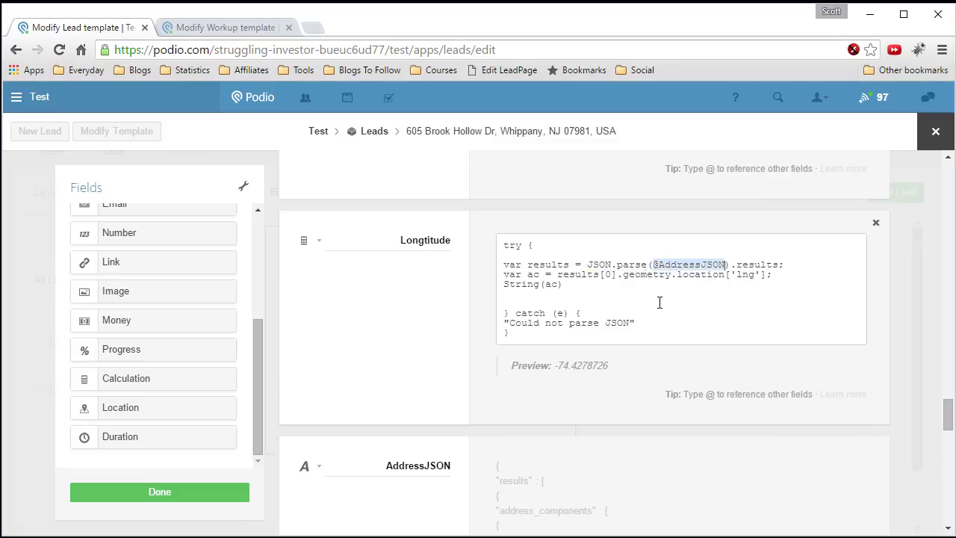
left_click(593, 293)
- Highlight the JSON.parse line and the geometry and .location keys to explain the code
left_click_drag(505, 264, 785, 265)
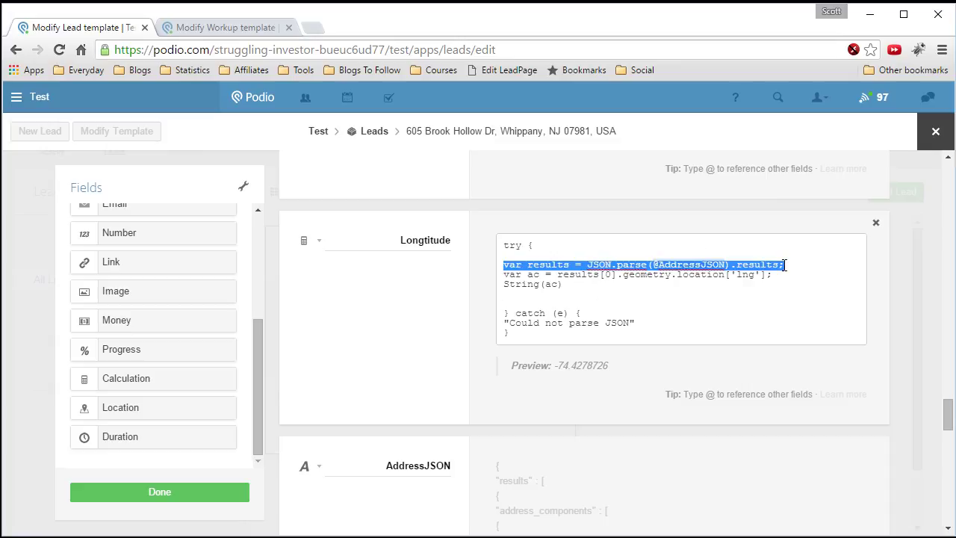
scroll(541, 411, "down", 1)
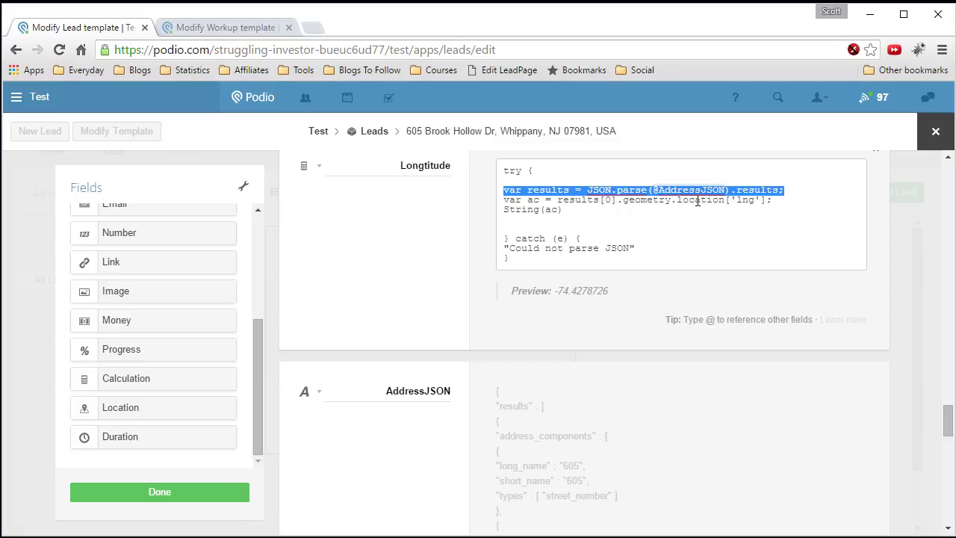
double_click(645, 200)
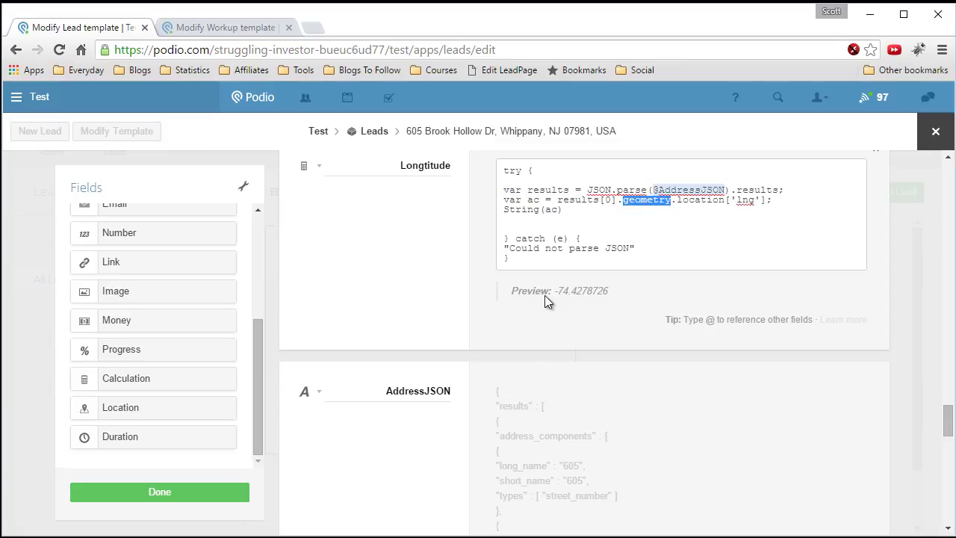
scroll(517, 353, "down", 1)
scroll(516, 335, "down", 1)
scroll(521, 291, "down", 7)
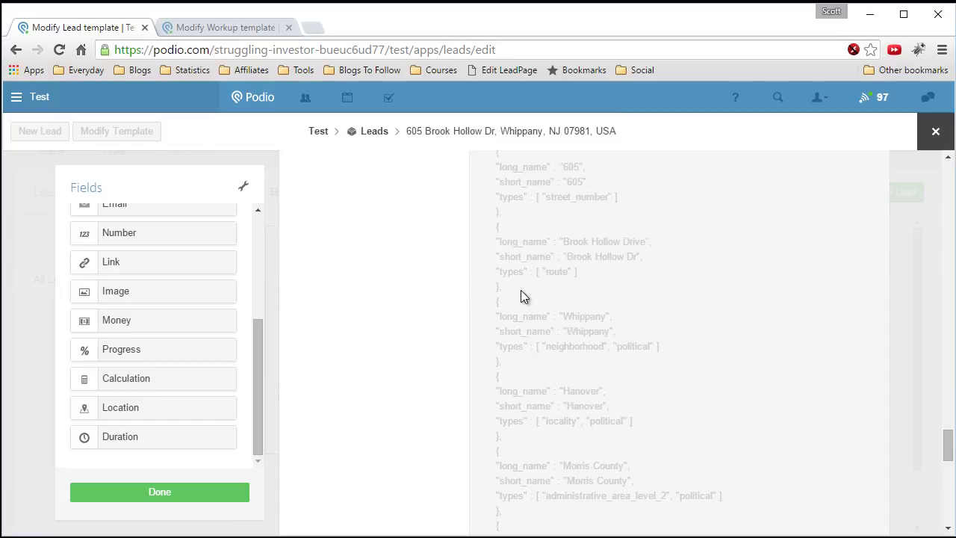
scroll(521, 293, "down", 2)
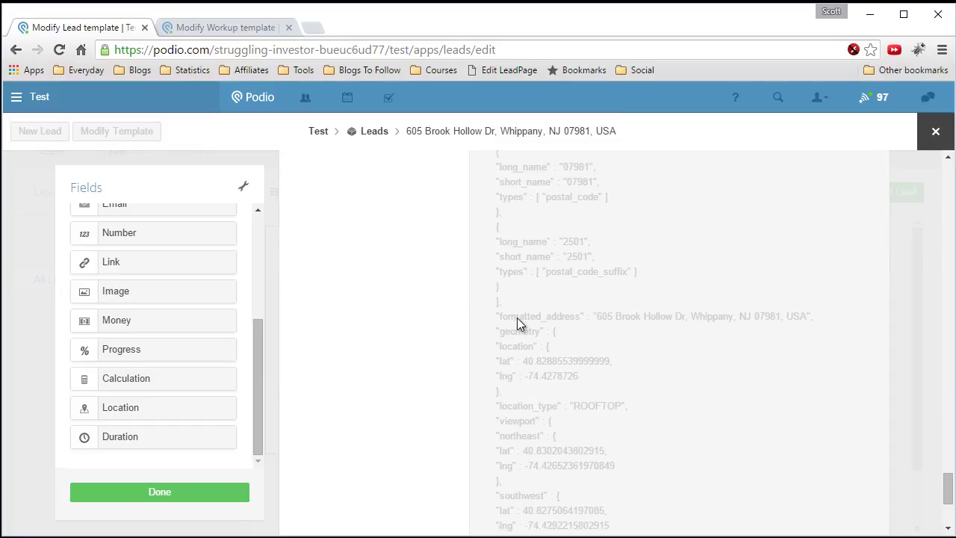
scroll(520, 292, "down", 1)
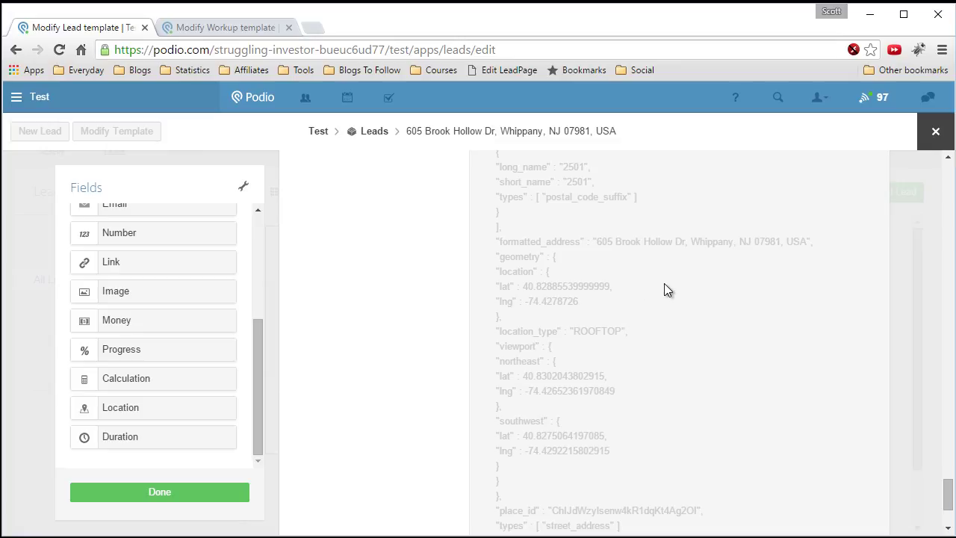
scroll(665, 287, "up", 8)
scroll(676, 288, "up", 4)
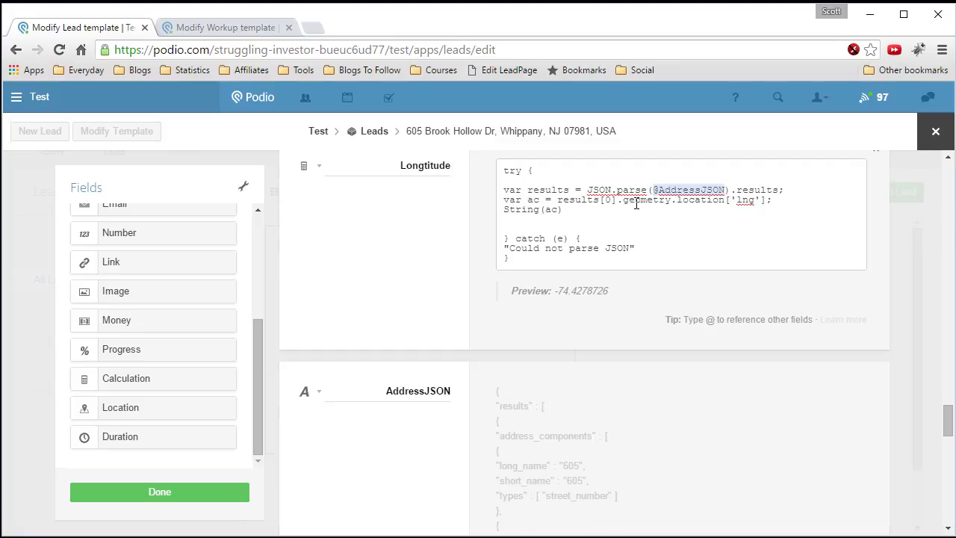
left_click_drag(673, 200, 726, 201)
scroll(643, 273, "down", 11)
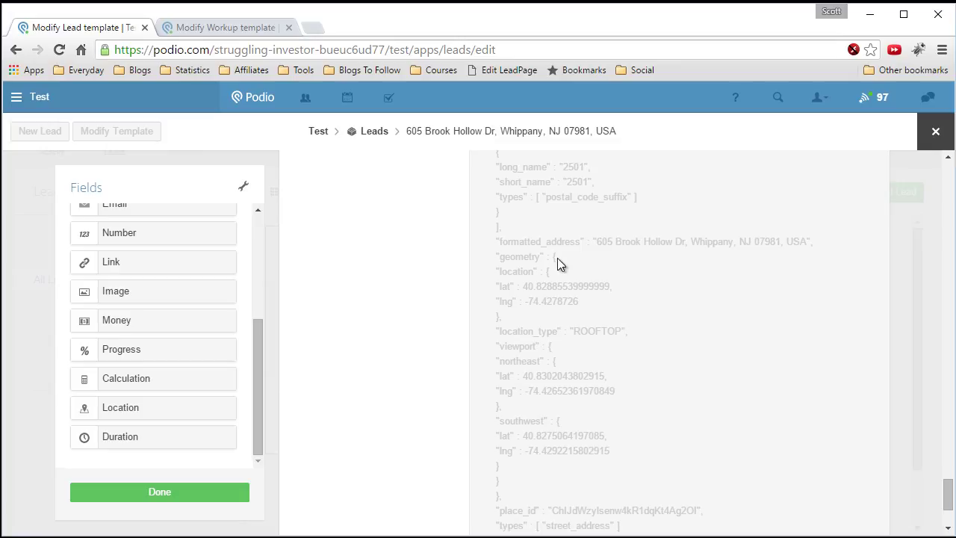
scroll(660, 287, "up", 5)
scroll(660, 284, "up", 8)
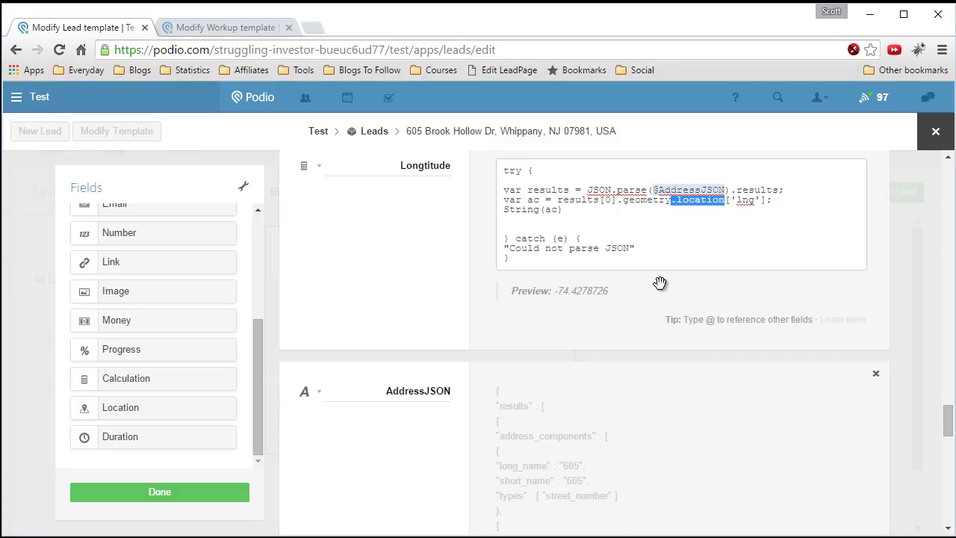
scroll(660, 284, "up", 1)
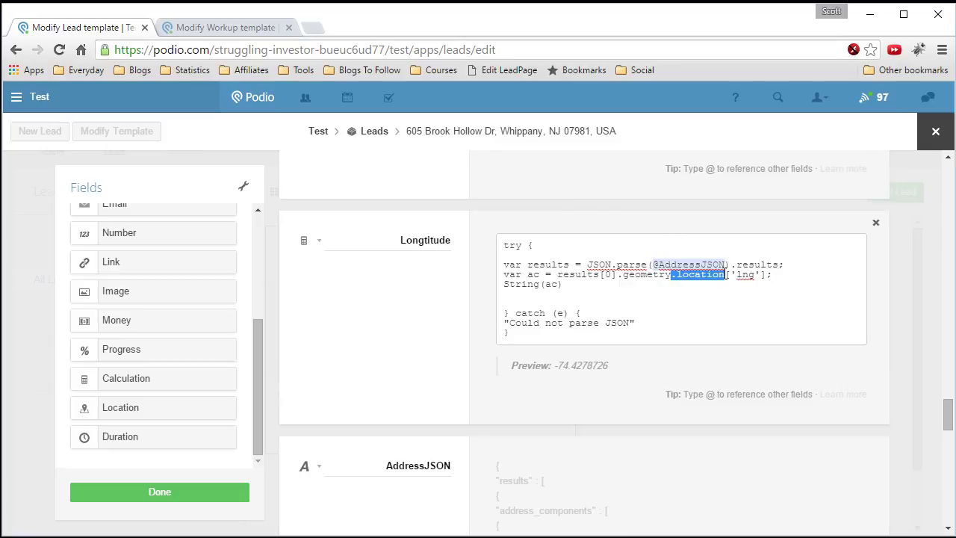
- Highlight the ['lng'] key, String conversion, try block and catch line in the code
left_click(729, 274)
left_click_drag(728, 275, 765, 275)
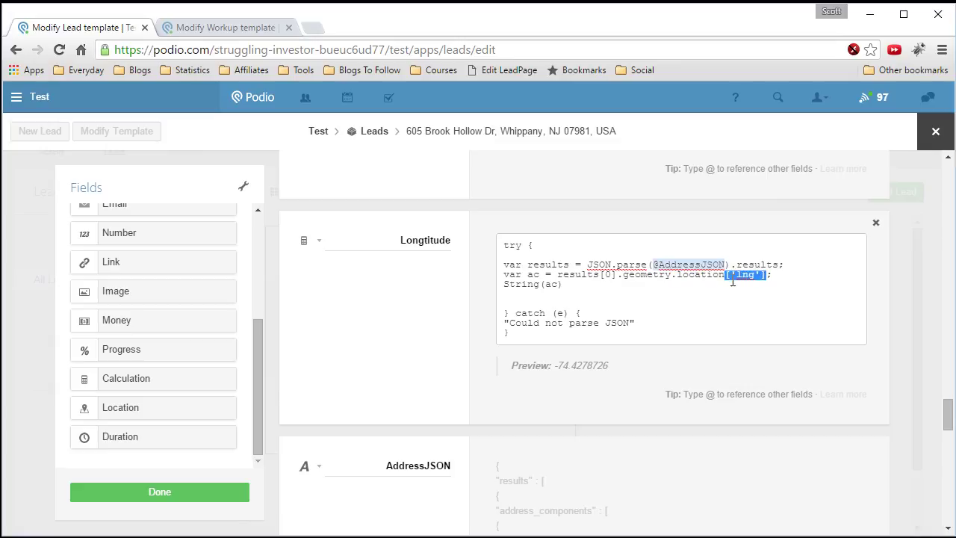
scroll(630, 318, "down", 10)
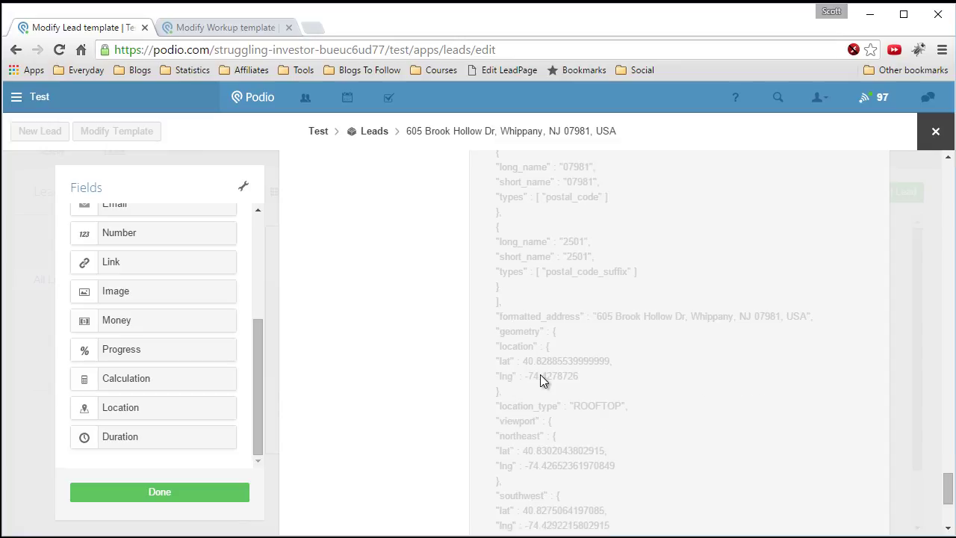
scroll(669, 341, "up", 10)
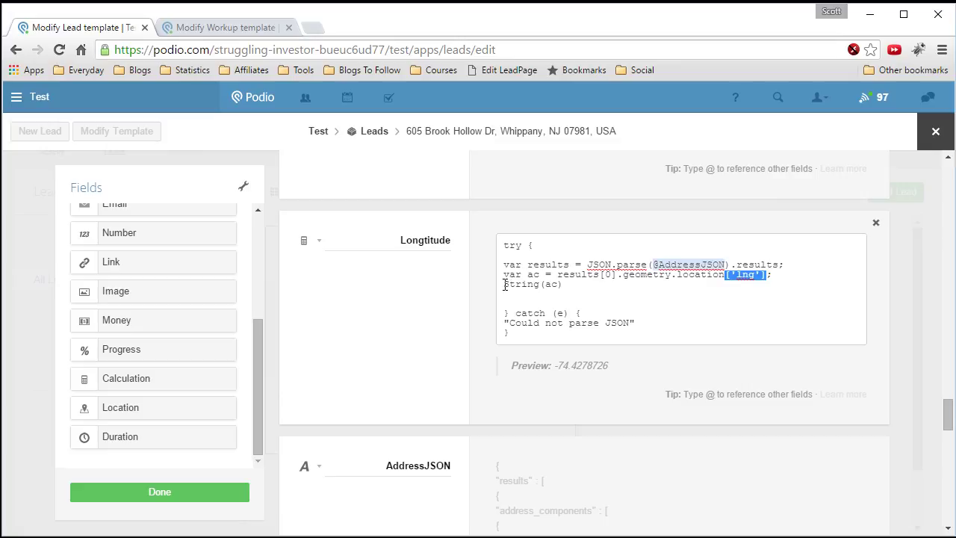
left_click(505, 285)
left_click_drag(505, 285, 564, 286)
left_click(550, 285)
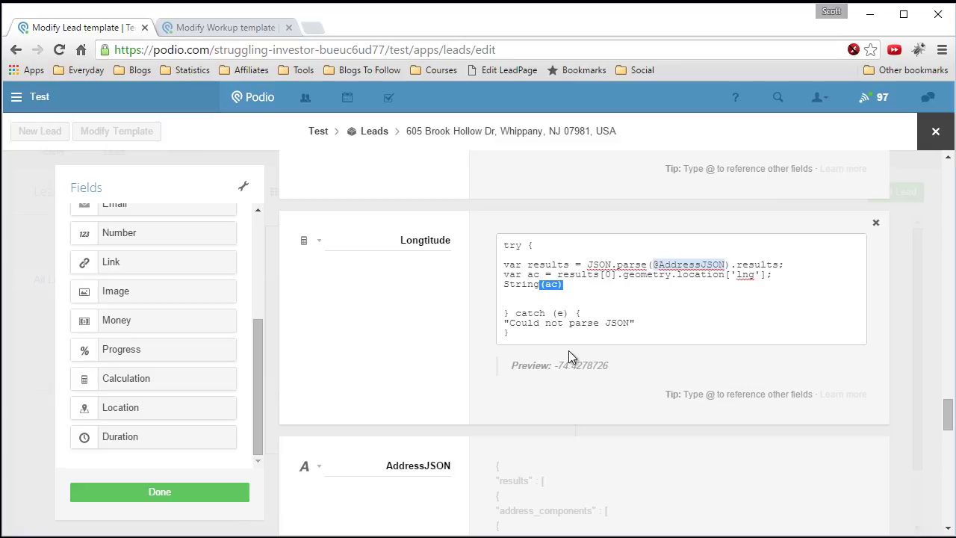
left_click_drag(504, 245, 557, 248)
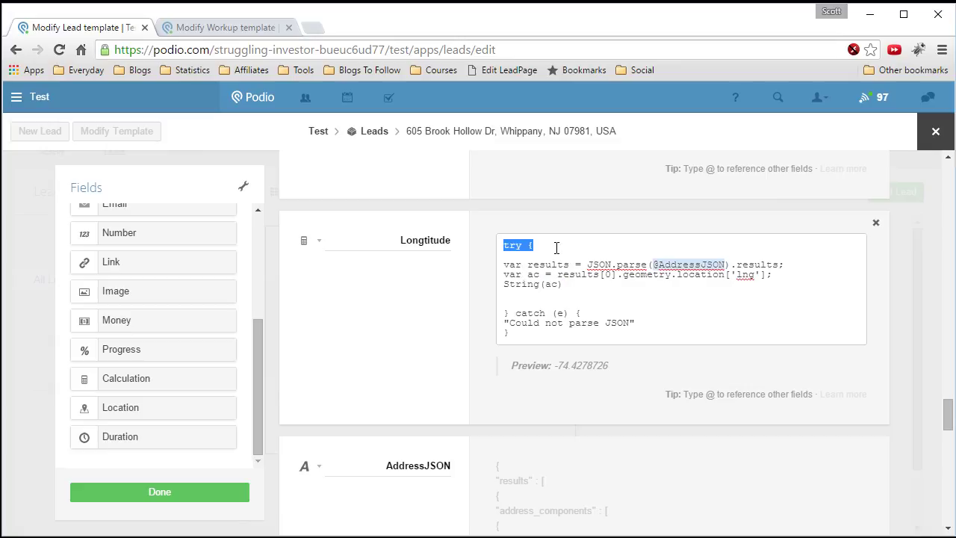
left_click_drag(505, 313, 585, 314)
- Replace the 'Could not parse JSON' fallback with '-' and select all the Longtitude code
left_click_drag(508, 322, 510, 317)
left_click(650, 320)
type("-")
left_click(513, 304)
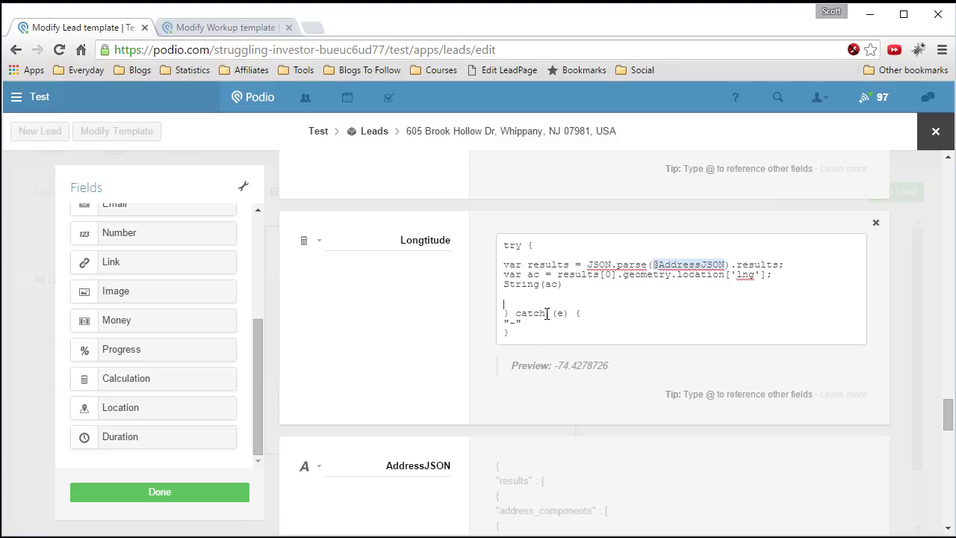
left_click_drag(512, 334, 494, 237)
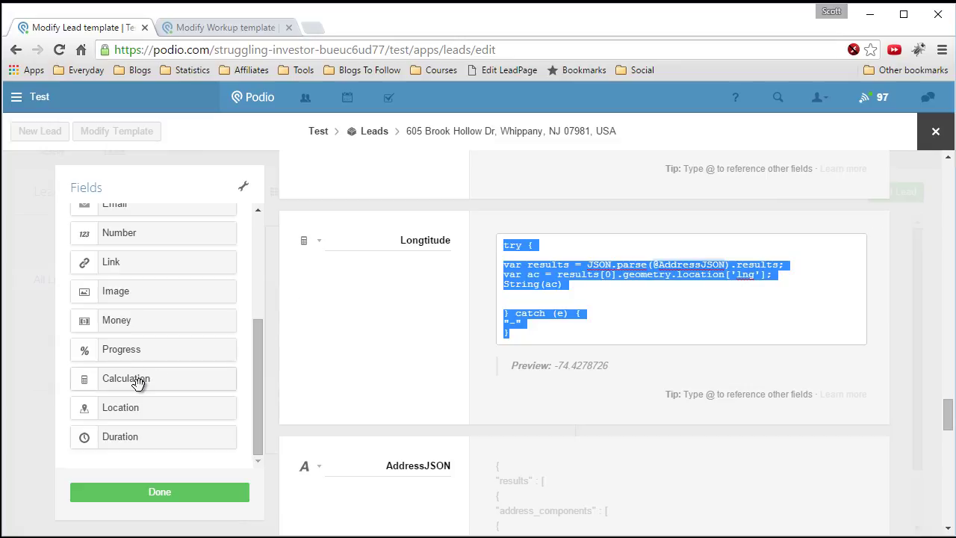
- Add a Calculation field named Latitude below Longtitude and paste the copied code
left_click_drag(130, 378, 405, 463)
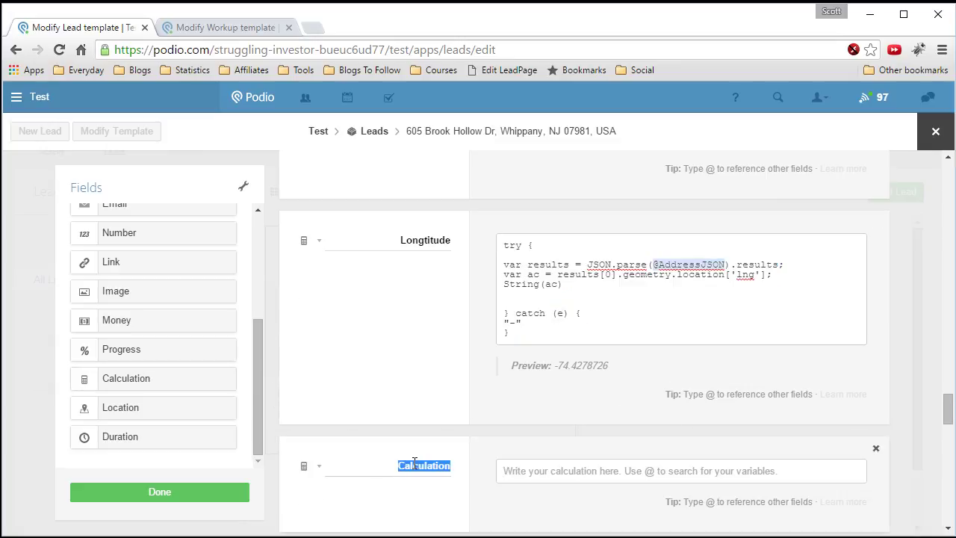
type("Latitude")
right_click(515, 471)
left_click(552, 331)
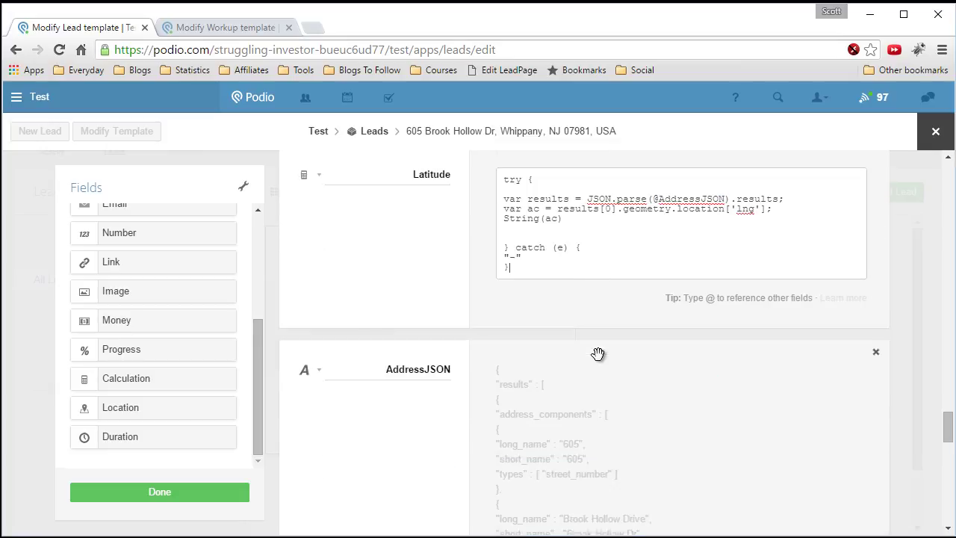
double_click(749, 282)
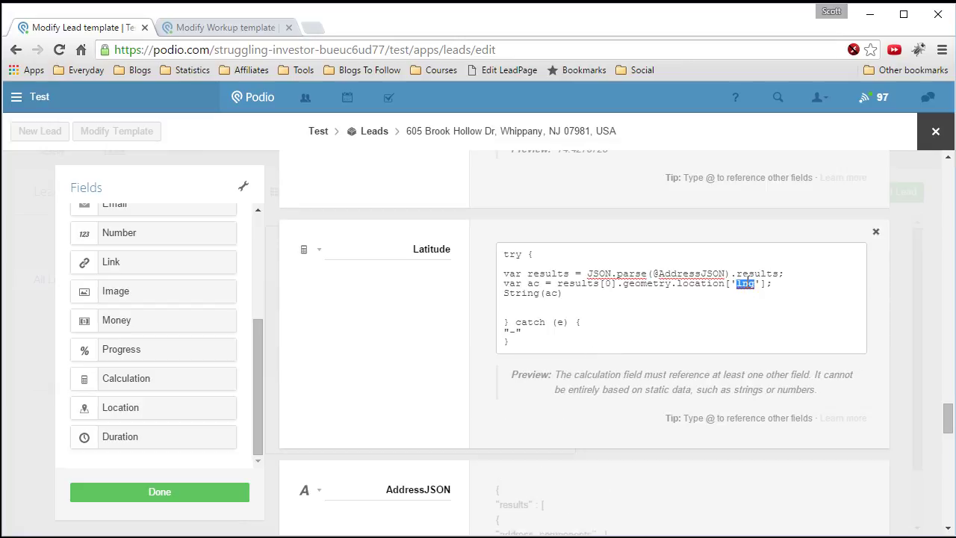
type("lat")
left_click_drag(653, 273, 727, 275)
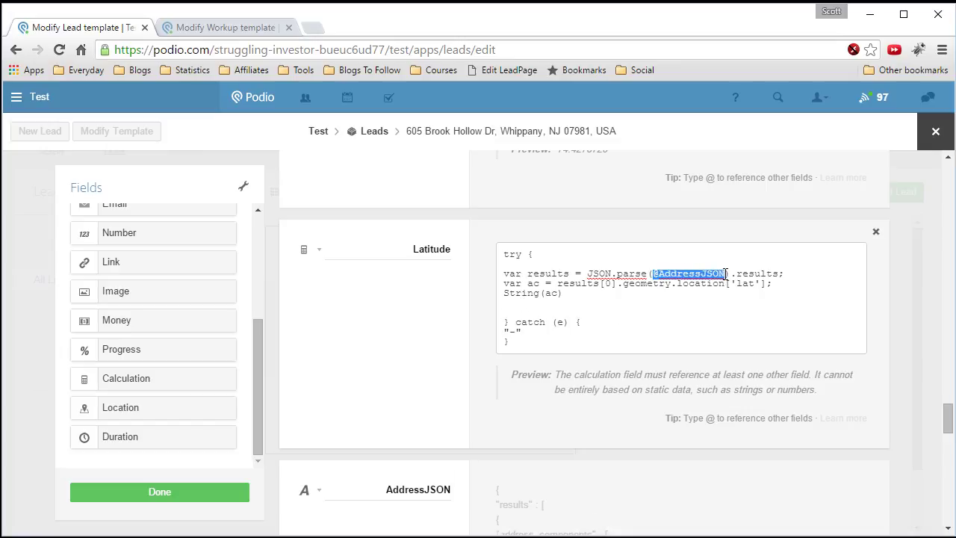
type("@")
left_click(566, 424)
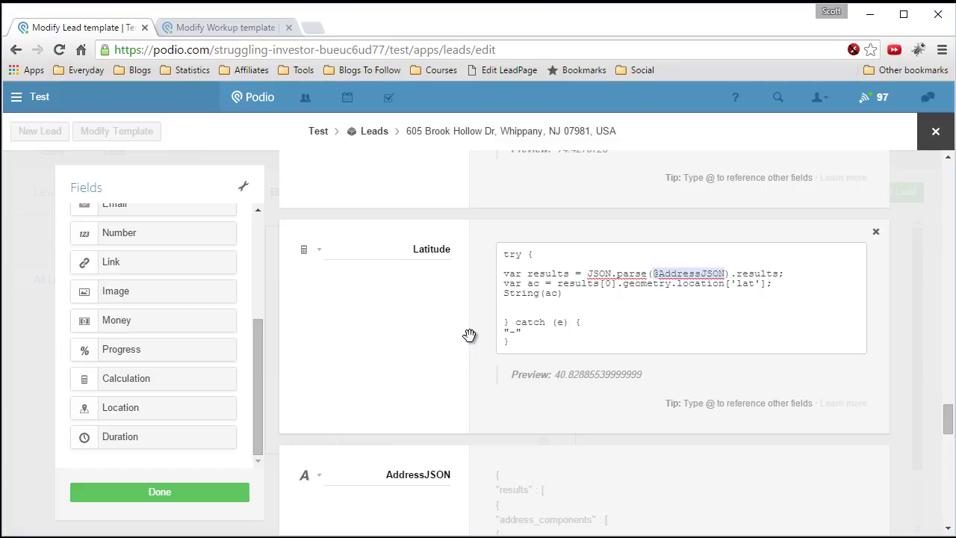
left_click(183, 492)
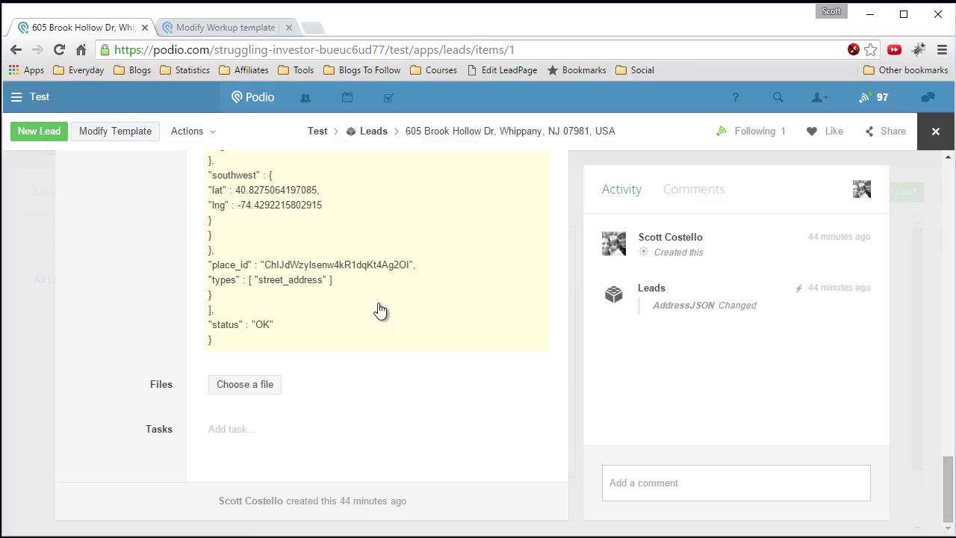
- Review the lead's parsed Street, City and Zip values, then open the Leads template editor
scroll(380, 310, "up", 15)
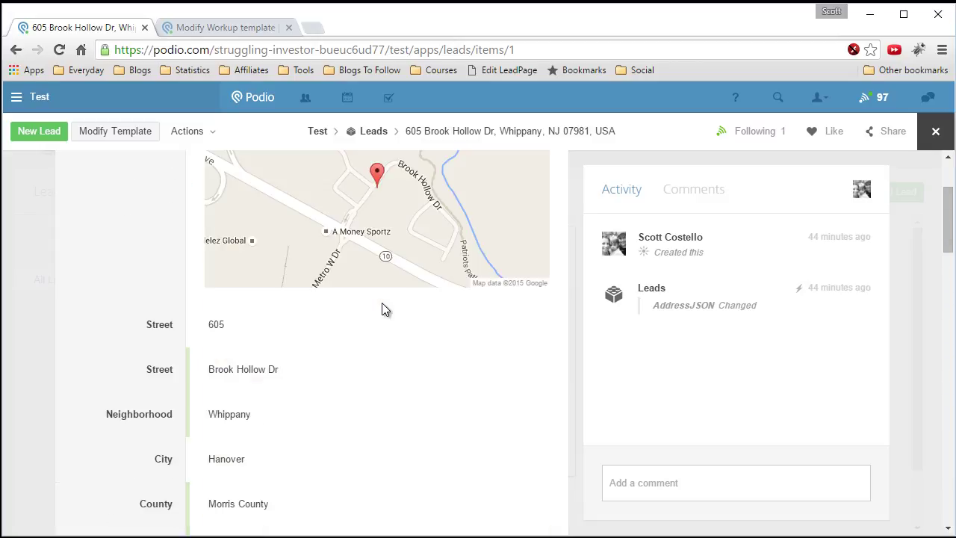
scroll(380, 310, "down", 1)
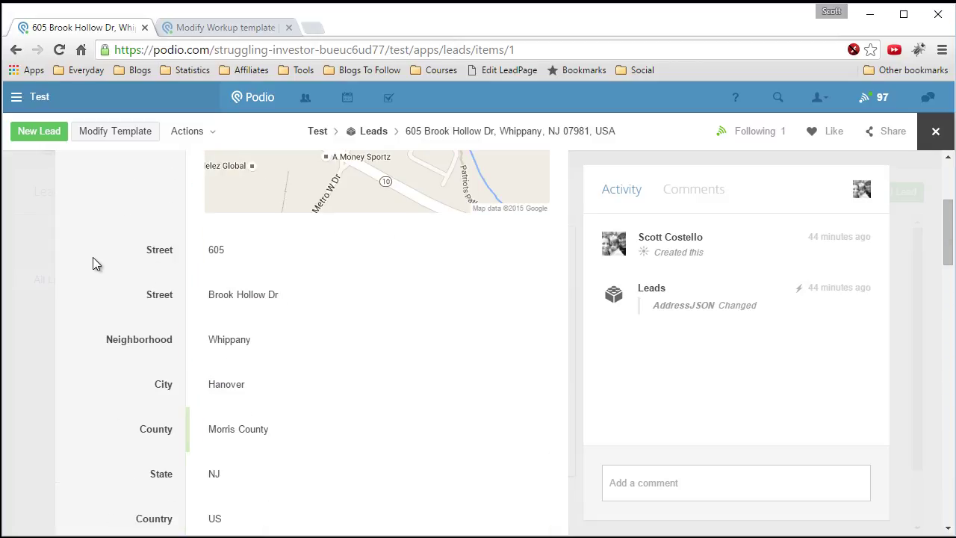
scroll(94, 257, "down", 1)
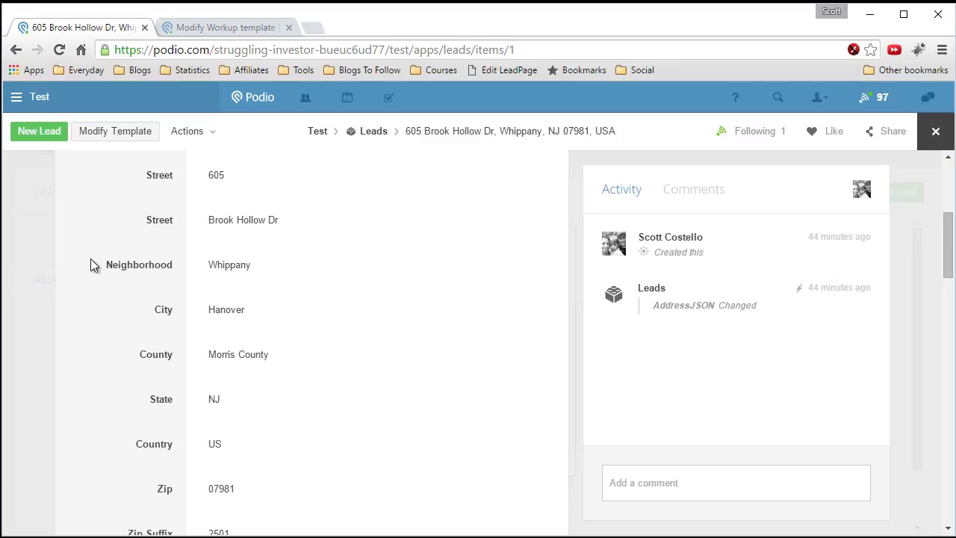
scroll(92, 265, "down", 1)
scroll(91, 269, "down", 2)
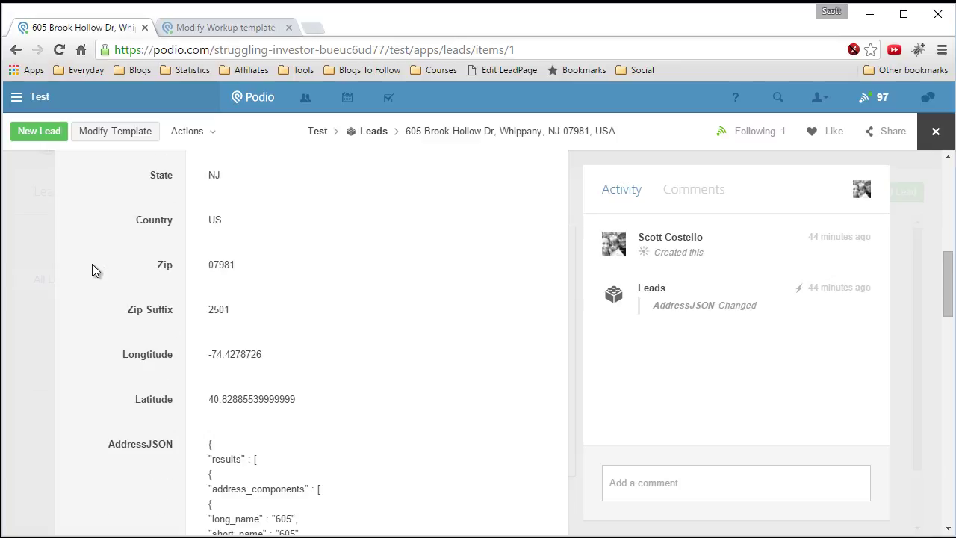
scroll(92, 264, "up", 5)
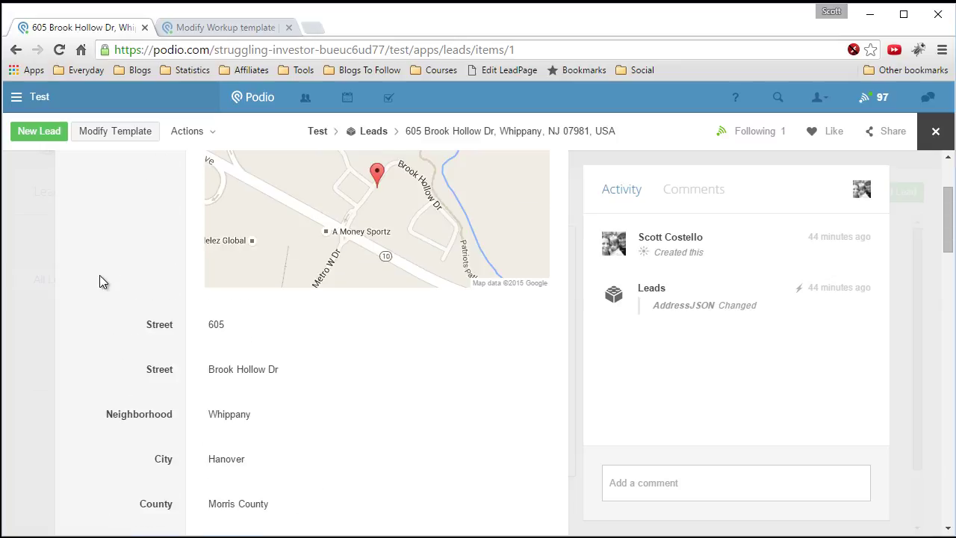
scroll(104, 281, "down", 1)
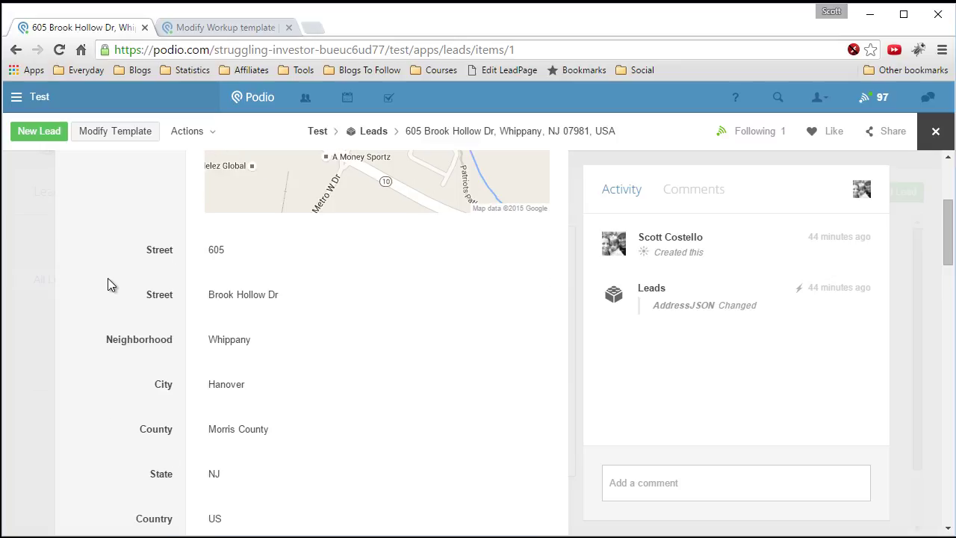
scroll(107, 278, "up", 3)
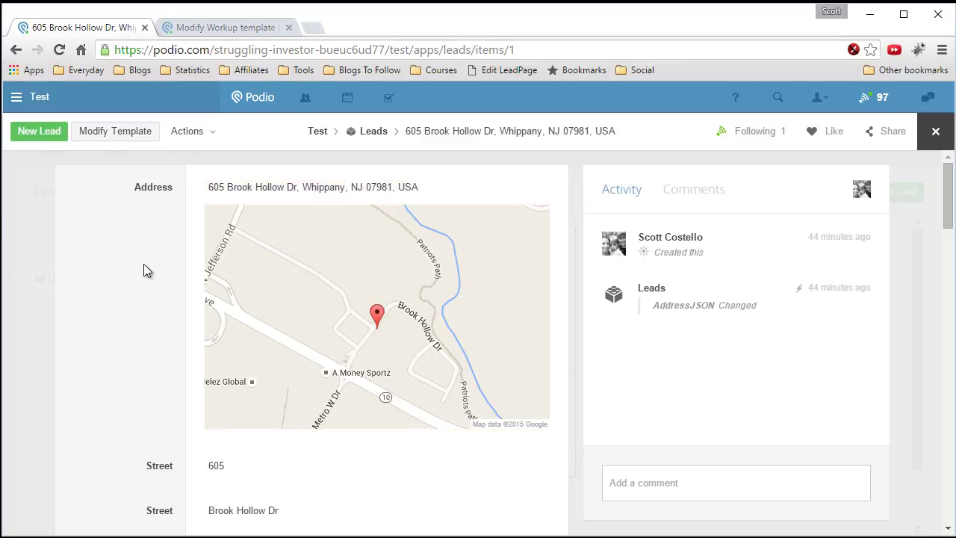
scroll(146, 265, "down", 3)
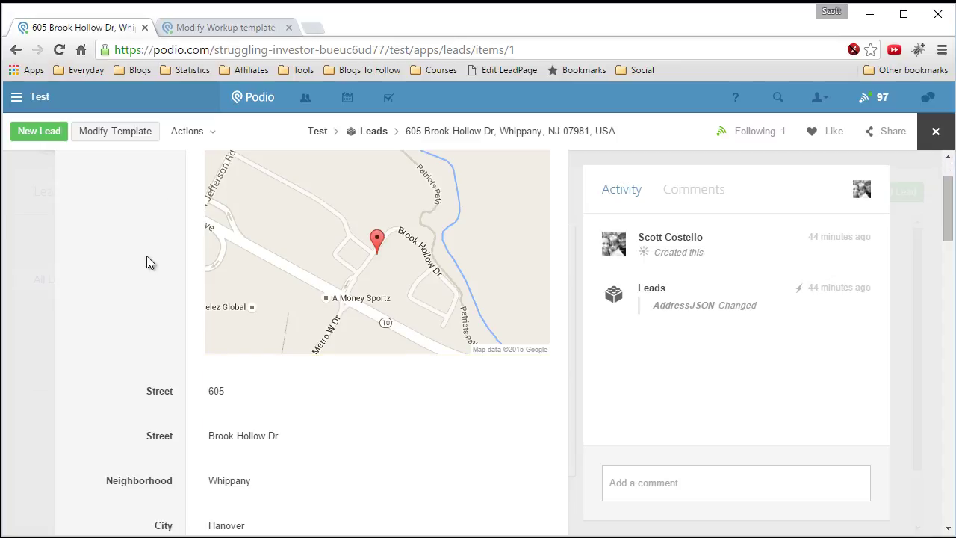
scroll(148, 258, "down", 1)
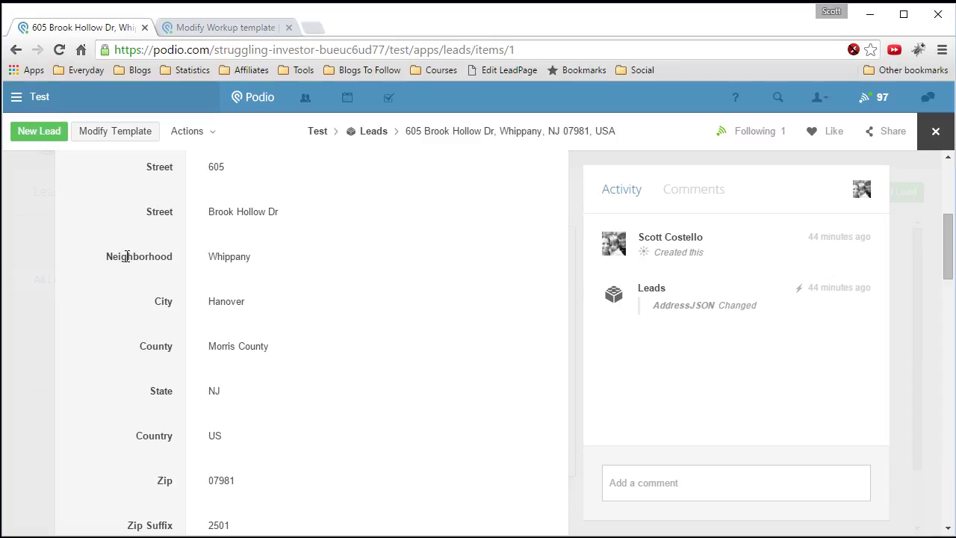
scroll(126, 258, "up", 1)
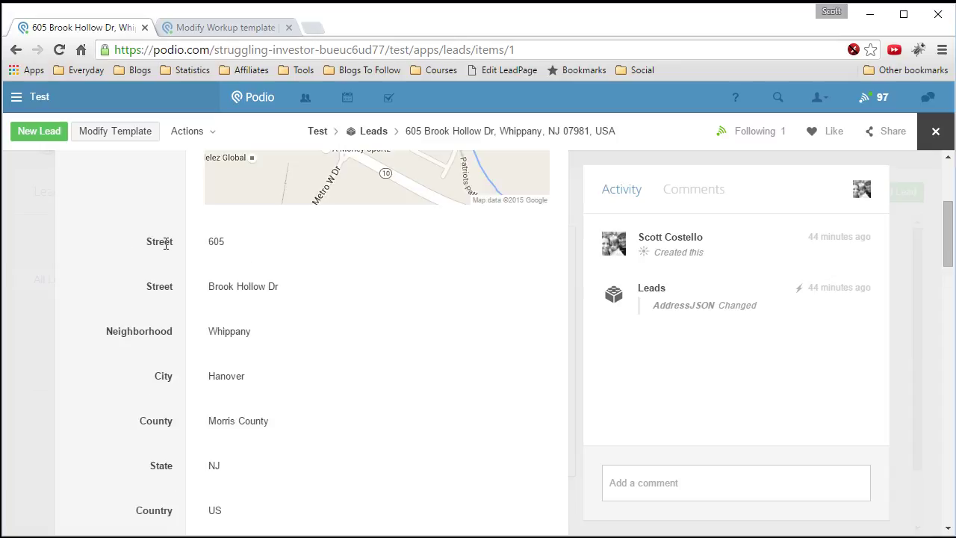
left_click(115, 130)
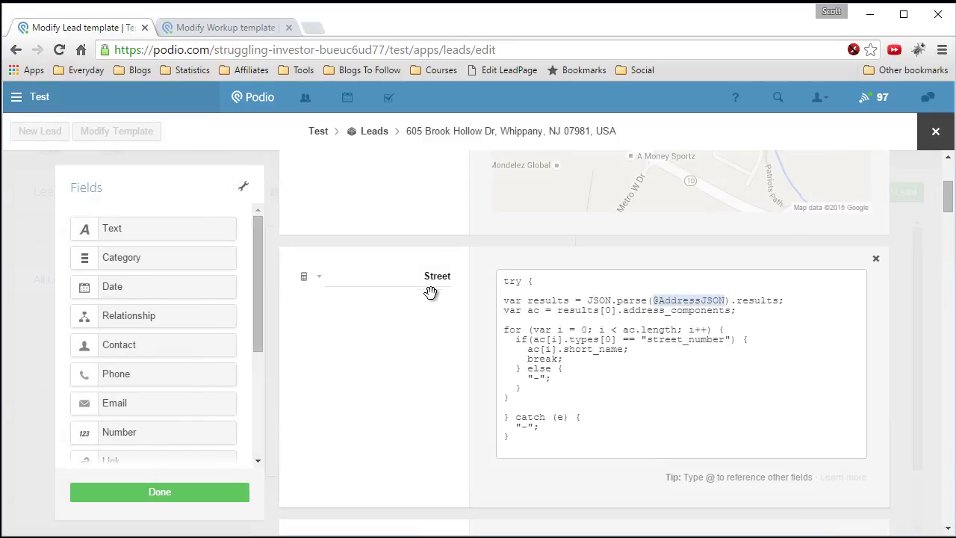
- Rename the Street calculation field to Street Number and save the template
double_click(445, 276)
type("Street Number")
left_click(171, 508)
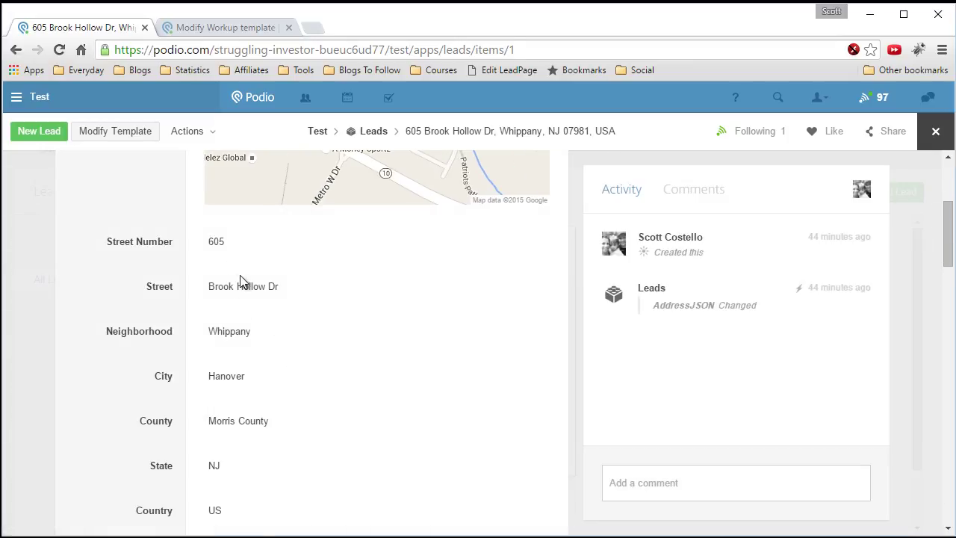
scroll(254, 236, "down", 1)
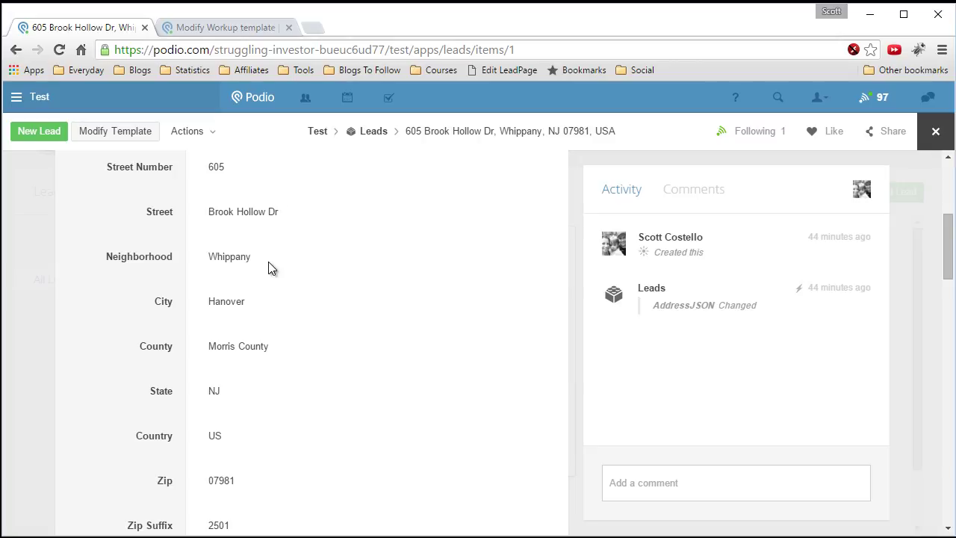
scroll(271, 269, "down", 1)
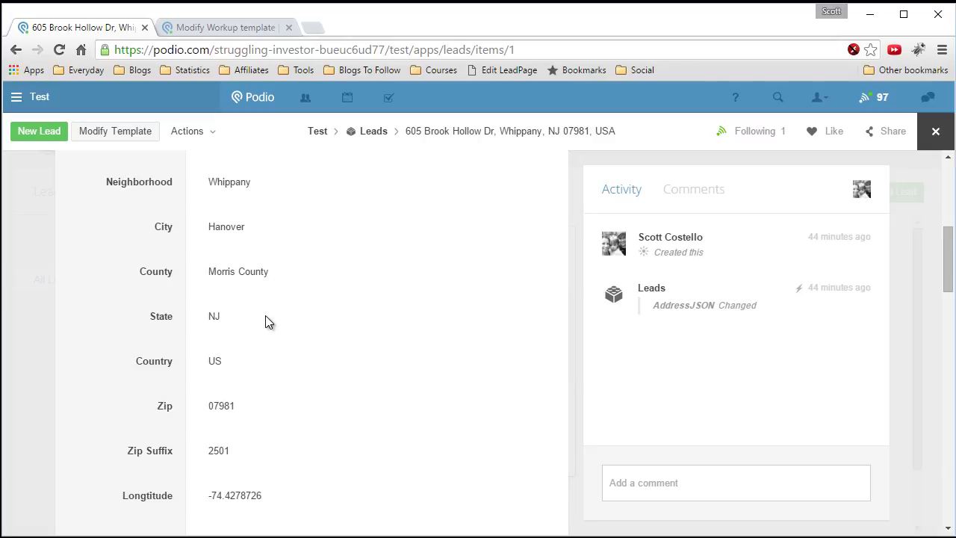
scroll(260, 375, "down", 2)
scroll(262, 377, "down", 2)
scroll(269, 373, "up", 2)
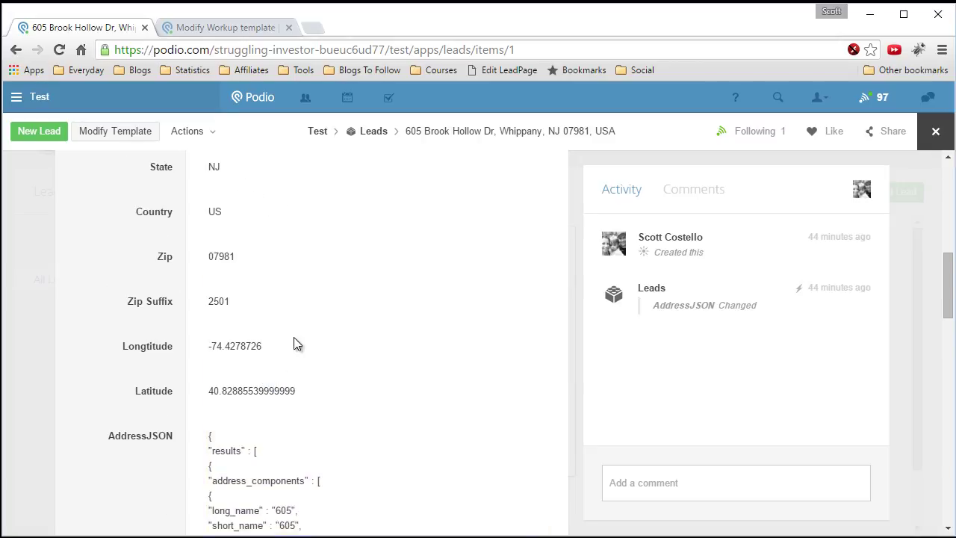
scroll(300, 334, "up", 7)
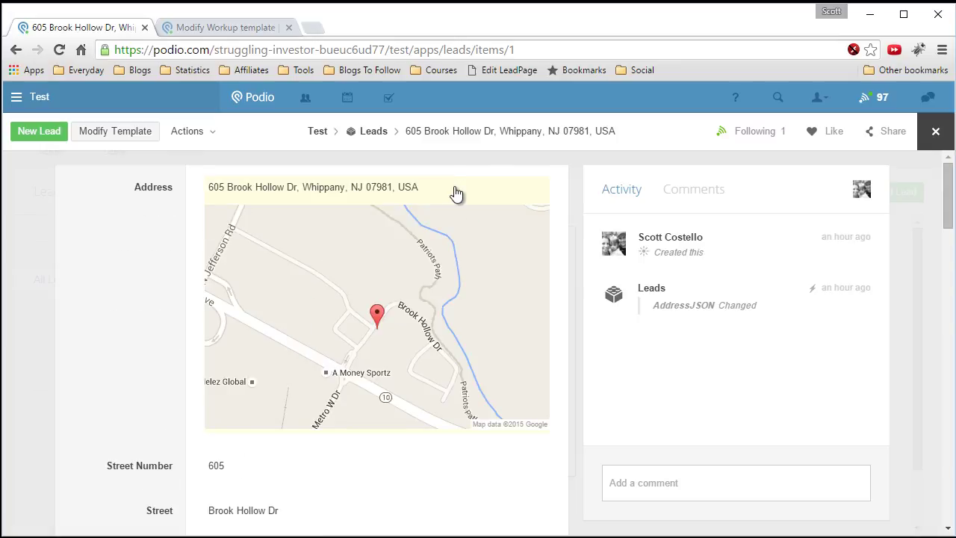
scroll(120, 307, "down", 2)
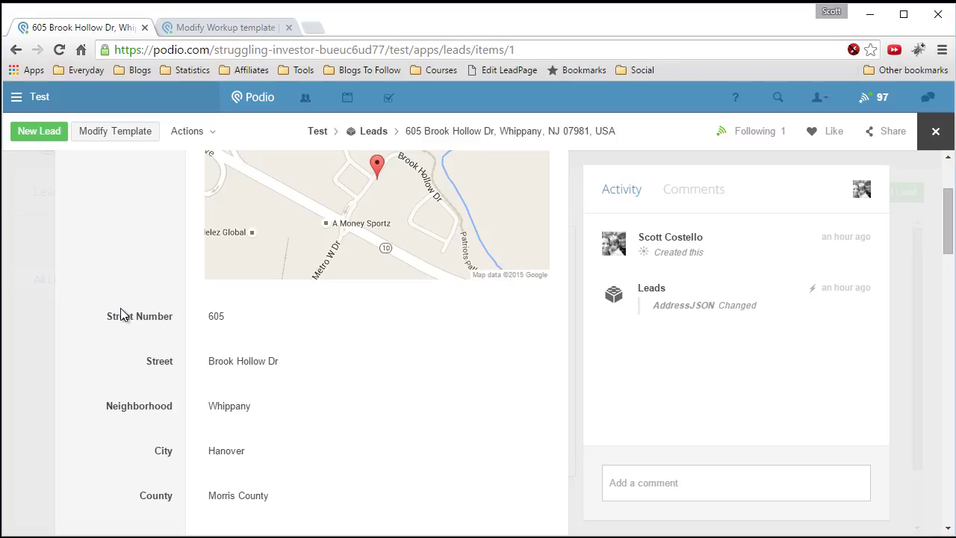
scroll(120, 308, "down", 1)
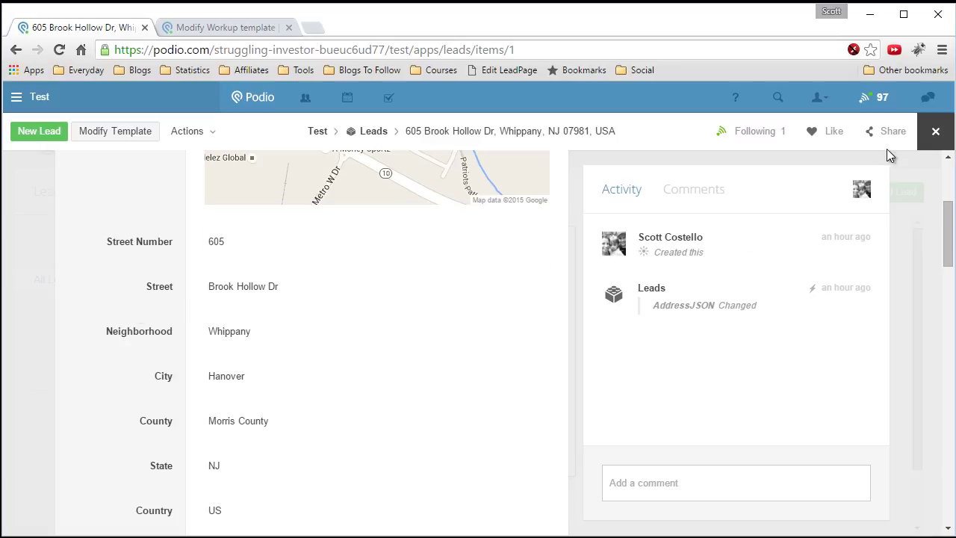
left_click(936, 134)
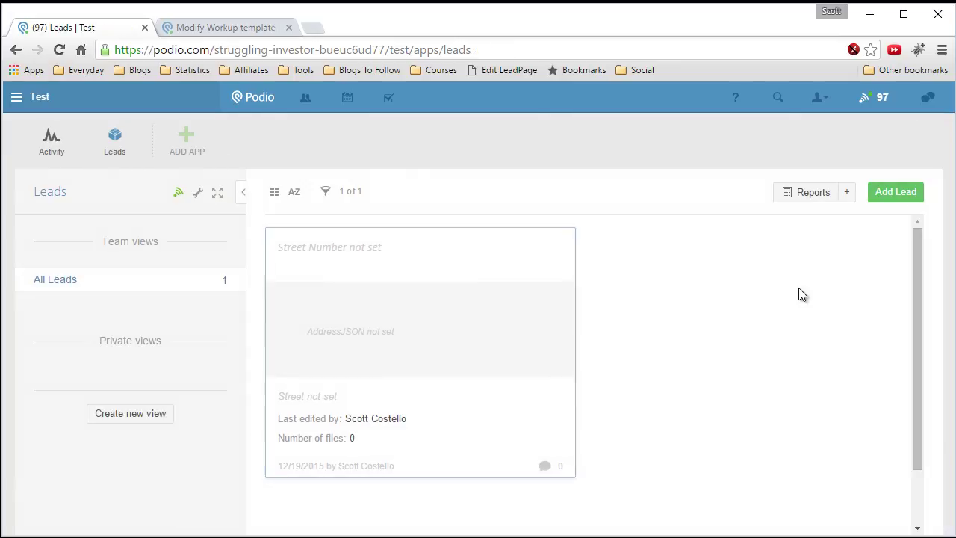
left_click(897, 196)
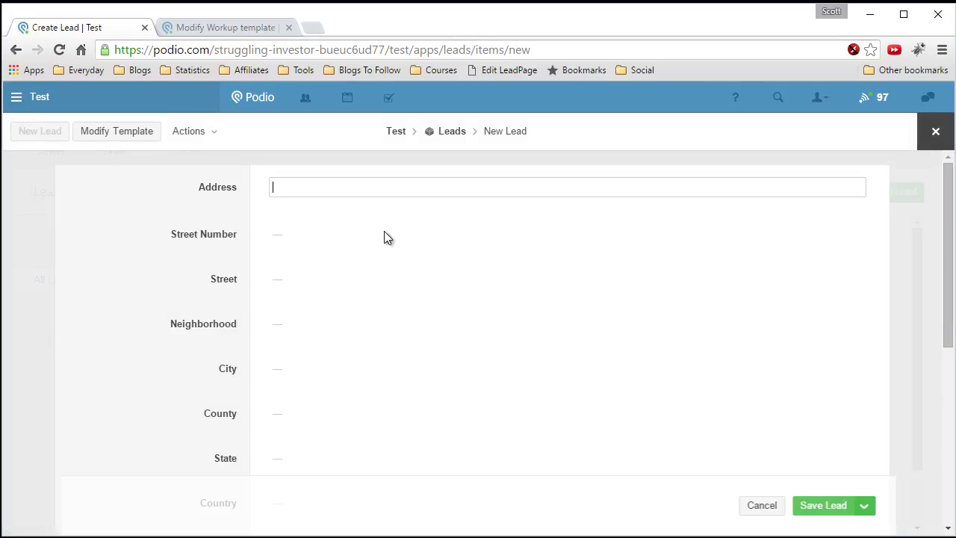
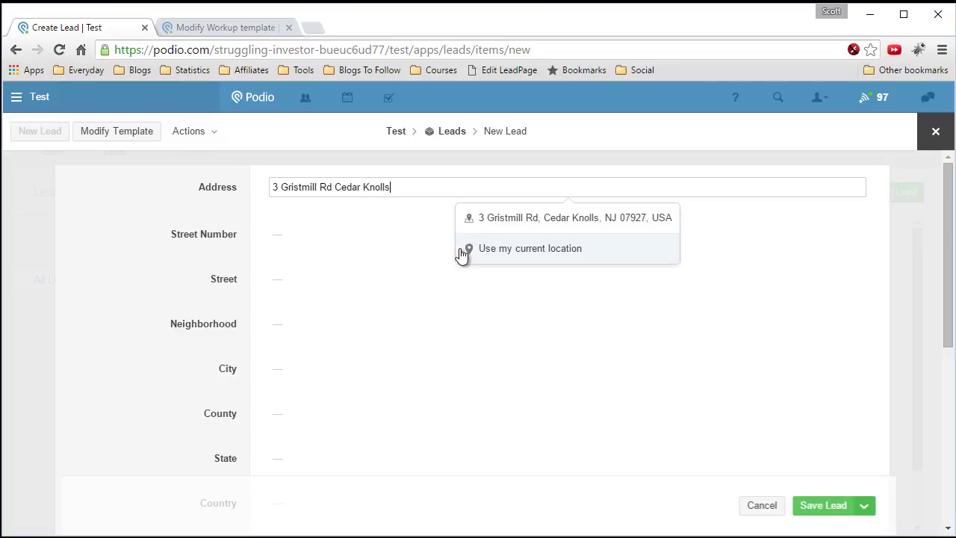
left_click(508, 222)
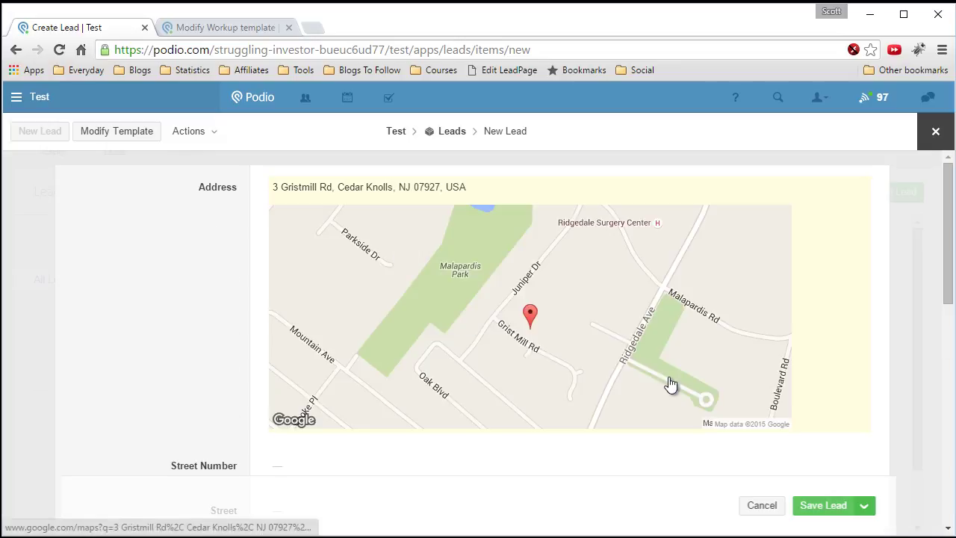
scroll(813, 426, "down", 1)
left_click(820, 506)
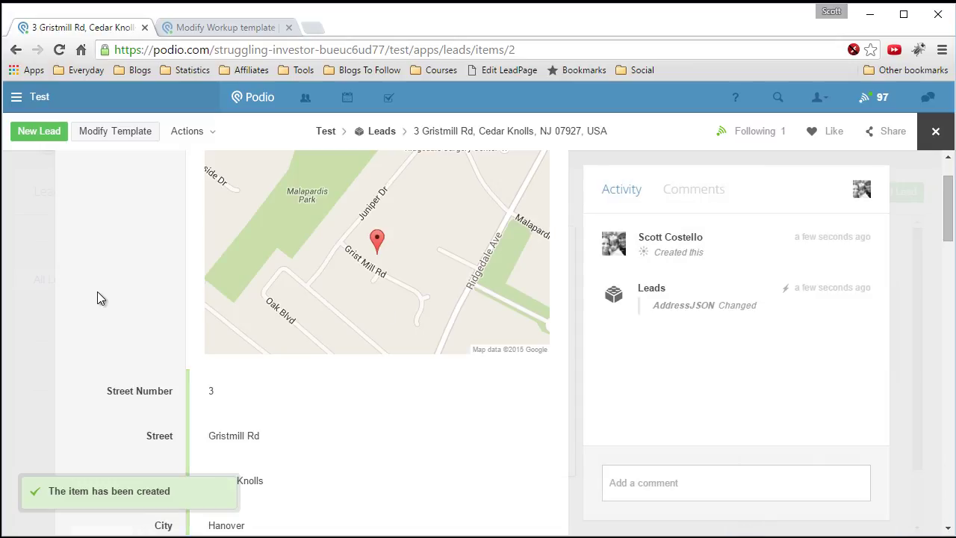
- Check the new lead's parsed street number, city, zip and coordinates, then reopen the Leads template
scroll(97, 293, "down", 2)
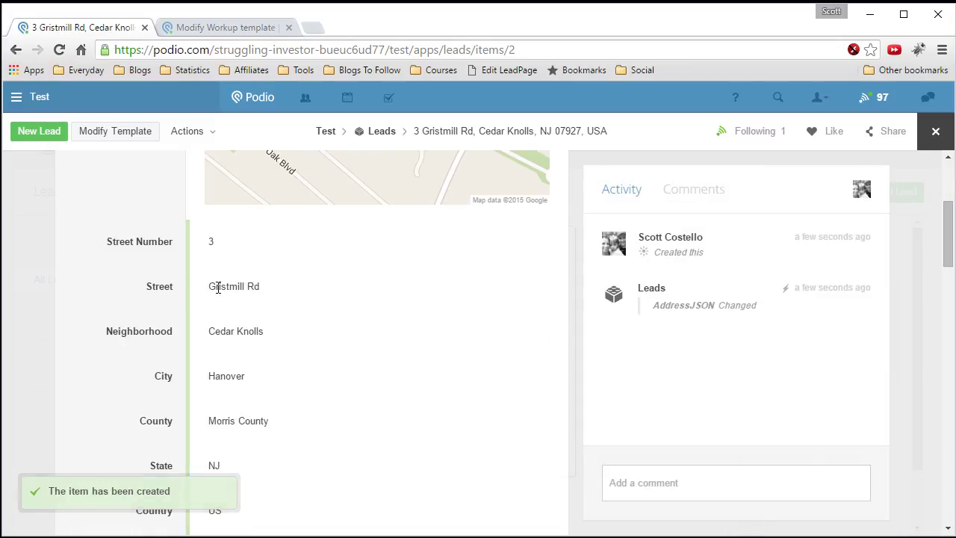
scroll(249, 294, "down", 1)
scroll(283, 298, "down", 1)
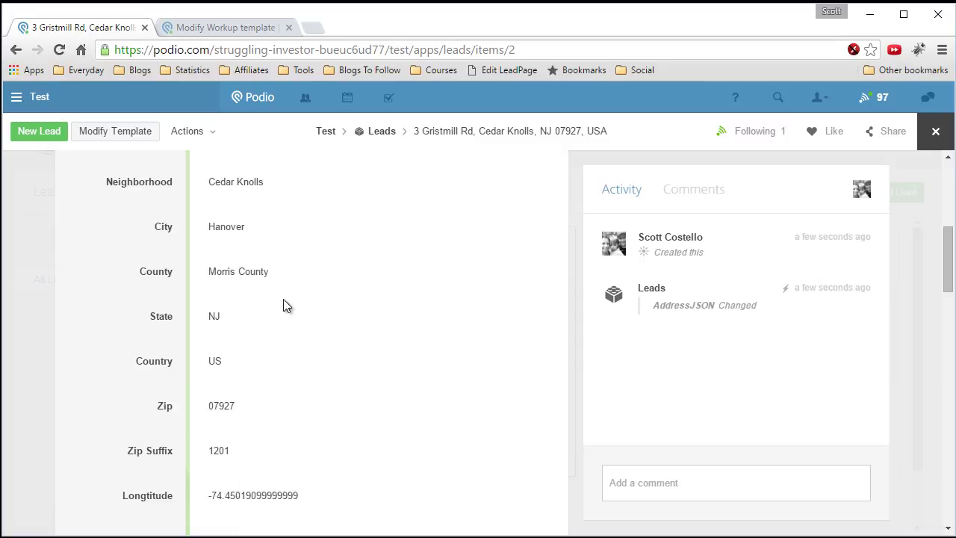
scroll(288, 288, "down", 1)
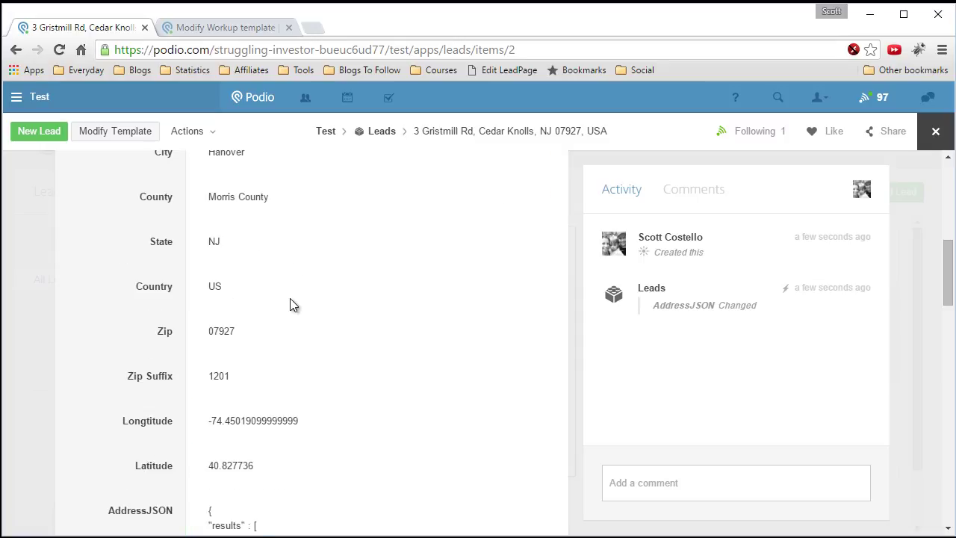
scroll(291, 303, "down", 1)
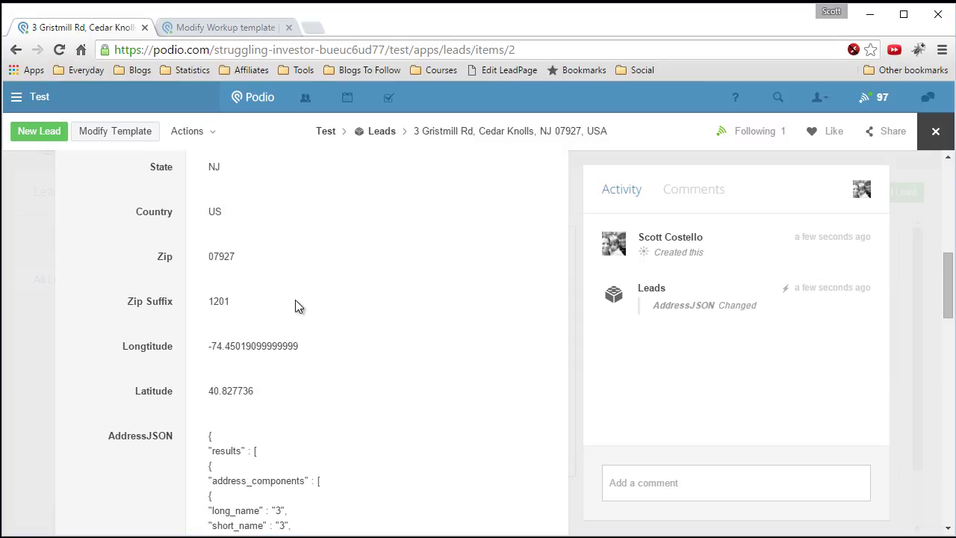
scroll(317, 313, "down", 1)
scroll(322, 313, "down", 4)
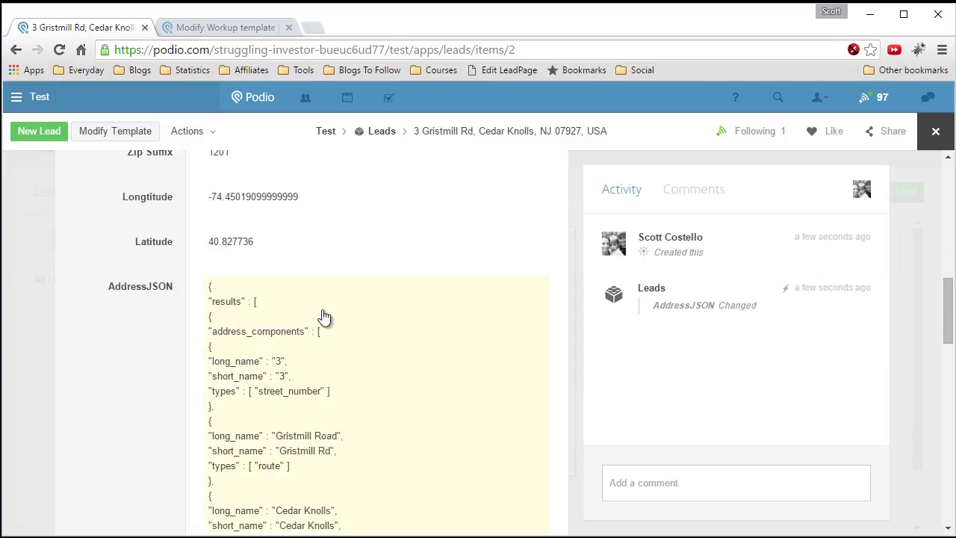
scroll(270, 373, "up", 5)
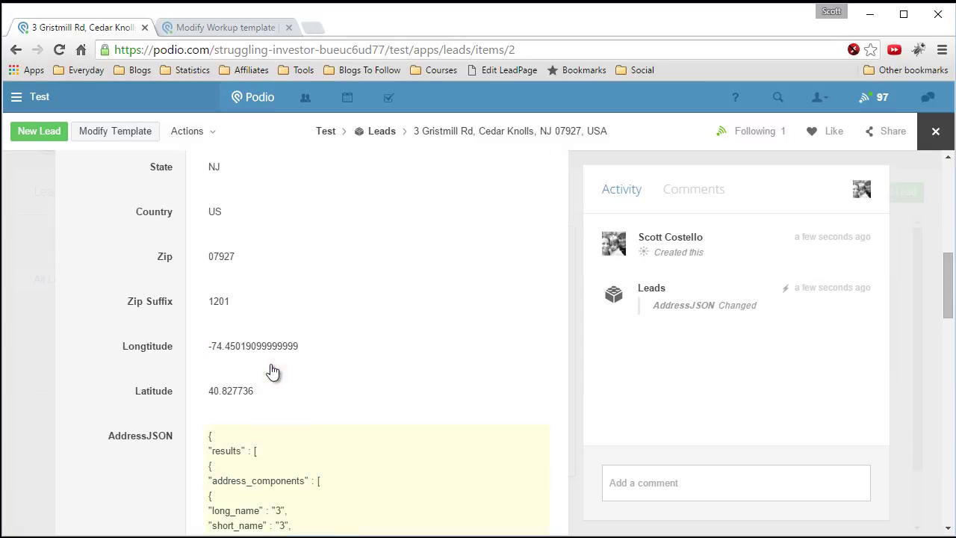
scroll(207, 329, "up", 4)
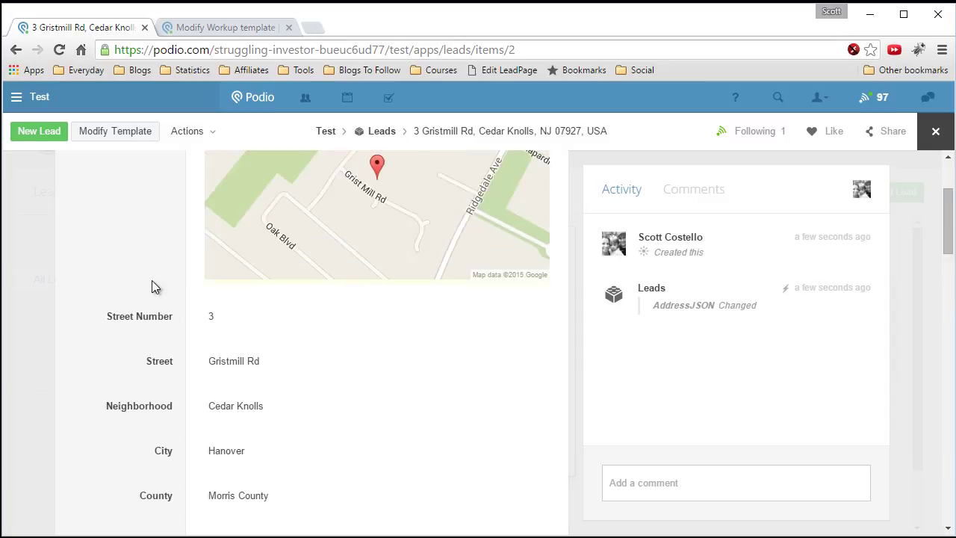
left_click(167, 308)
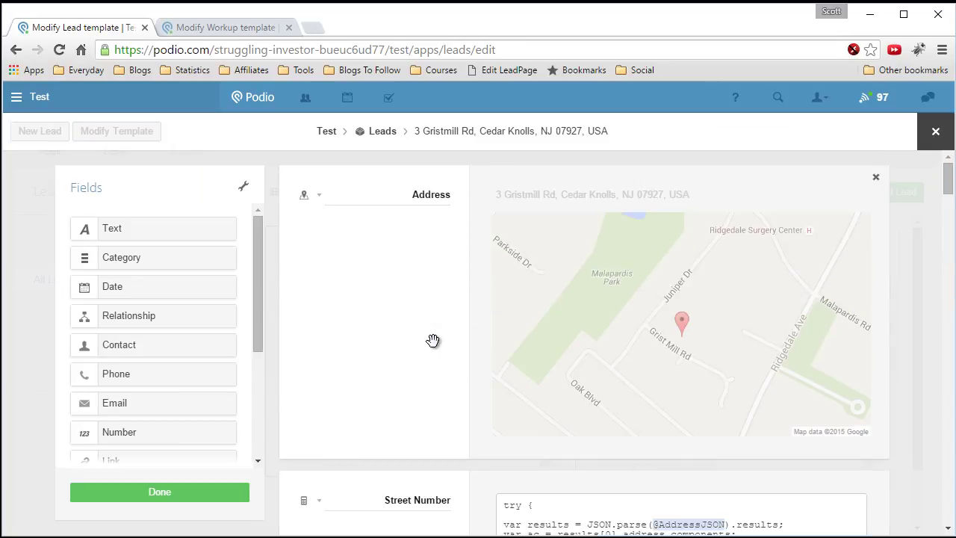
scroll(432, 324, "down", 3)
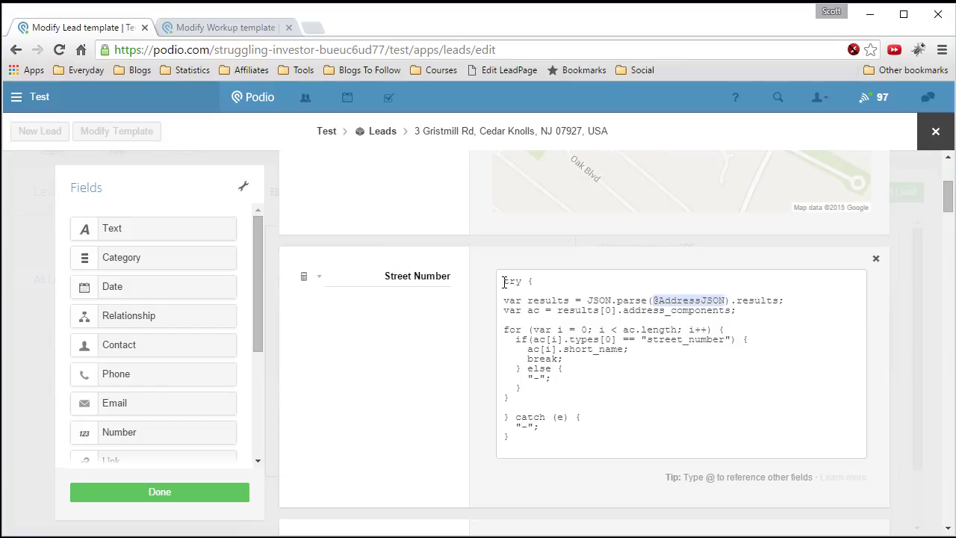
left_click_drag(504, 282, 566, 434)
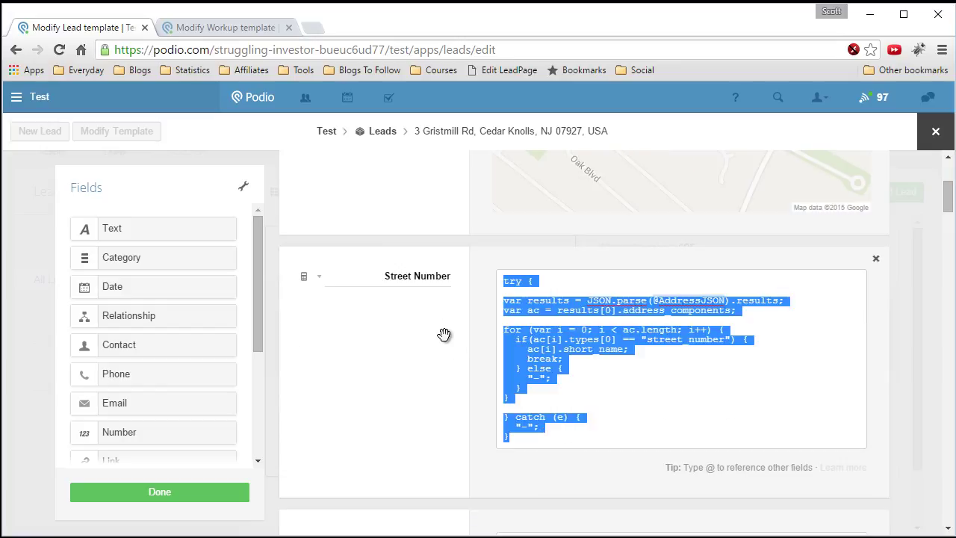
left_click(669, 296)
left_click_drag(653, 300, 726, 299)
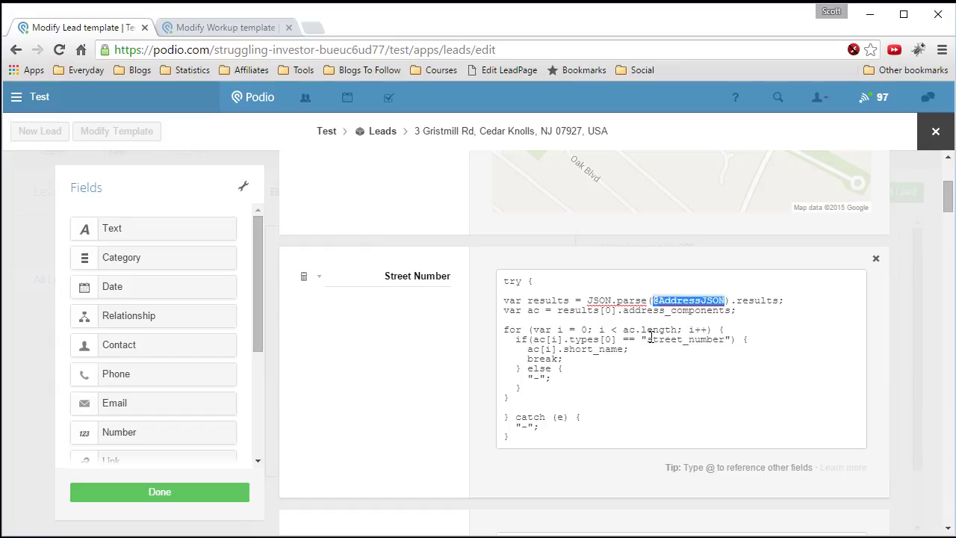
left_click_drag(647, 339, 728, 340)
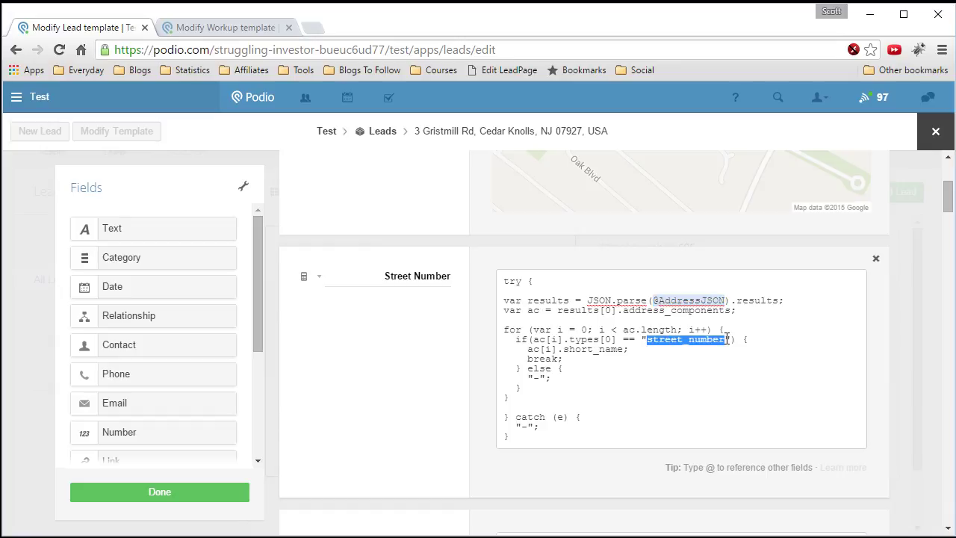